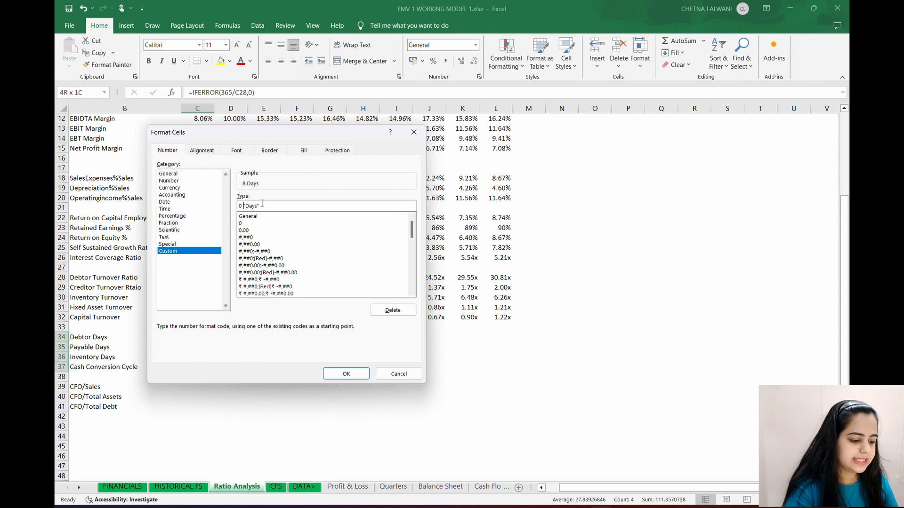
Step: Apply the custom number format 0 "Days" to C34:C37 and copy these cells across the remaining year columns through L
{"action": "key", "text": "Return"}
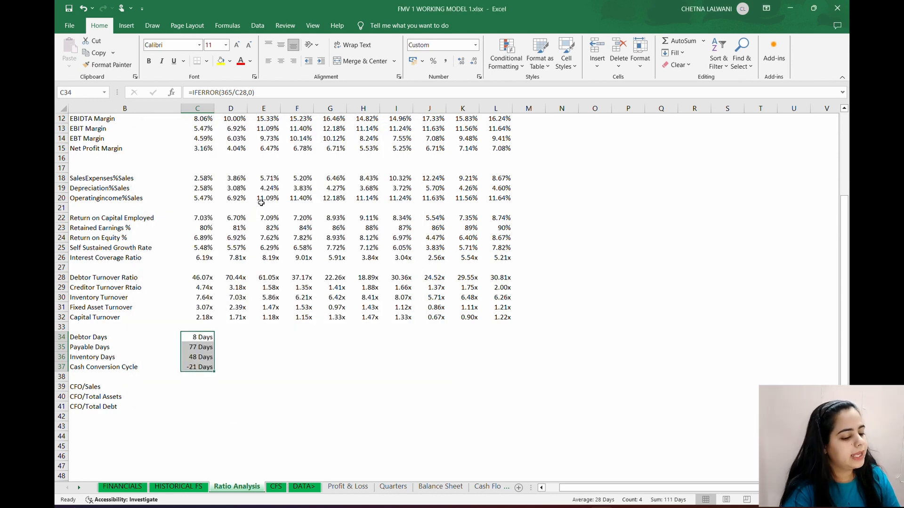
{"action": "key", "text": "ctrl+c"}
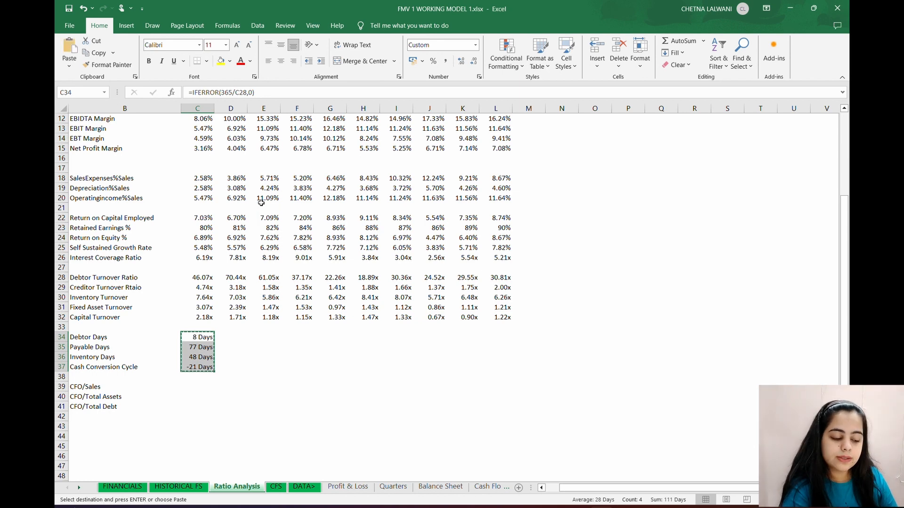
{"action": "key", "text": "shift+Right"}
{"action": "key", "text": "shift+Right"}
{"action": "key", "text": "shift+Right"}
{"action": "key", "text": "shift+Right"}
{"action": "key", "text": "shift+Right"}
{"action": "key", "text": "shift+Right"}
{"action": "key", "text": "shift+Right"}
{"action": "key", "text": "shift+Right"}
{"action": "key", "text": "shift+Right"}
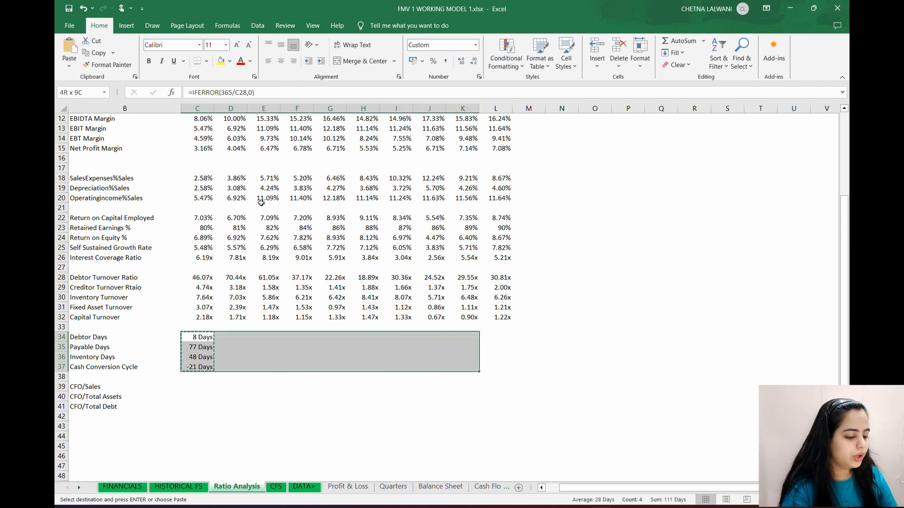
{"action": "key", "text": "Return"}
{"action": "key", "text": "Down"}
{"action": "key", "text": "Down"}
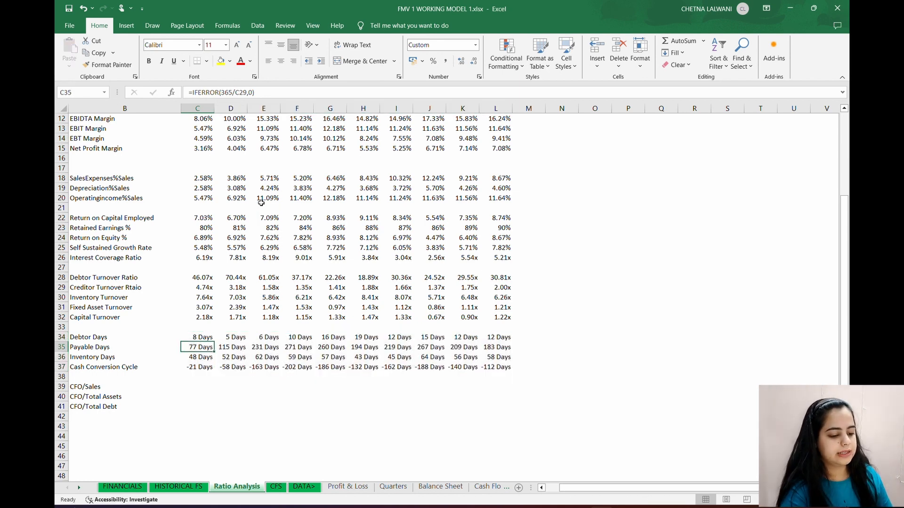
{"action": "key", "text": "Right"}
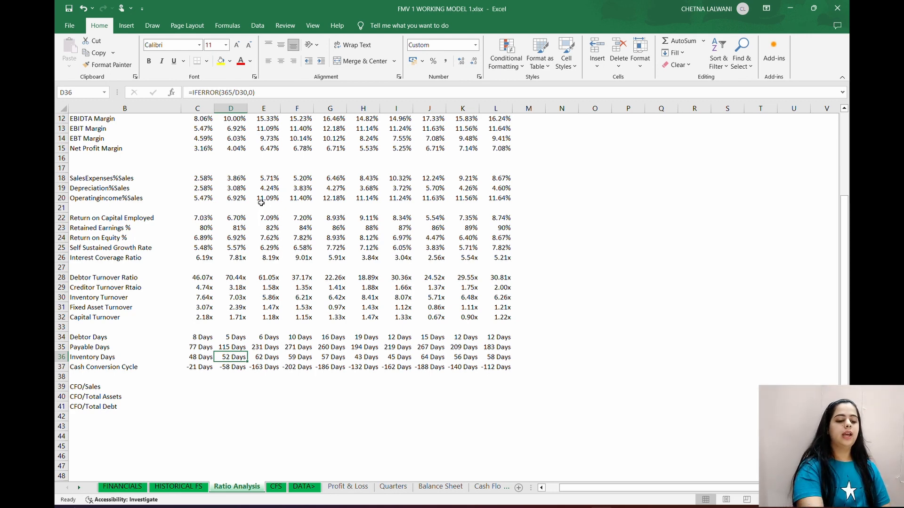
{"action": "left_click", "coordinate": [82, 335]}
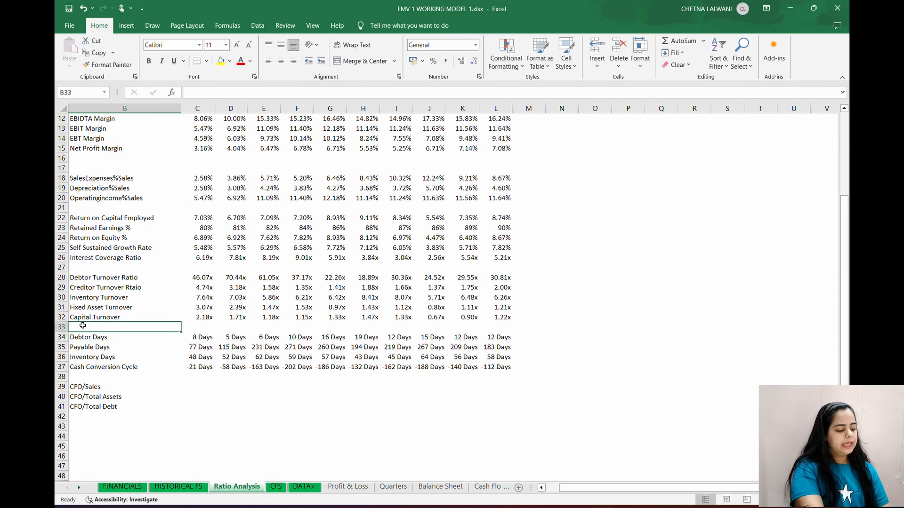
{"action": "left_click", "coordinate": [83, 325]}
{"action": "type", "text": "("}
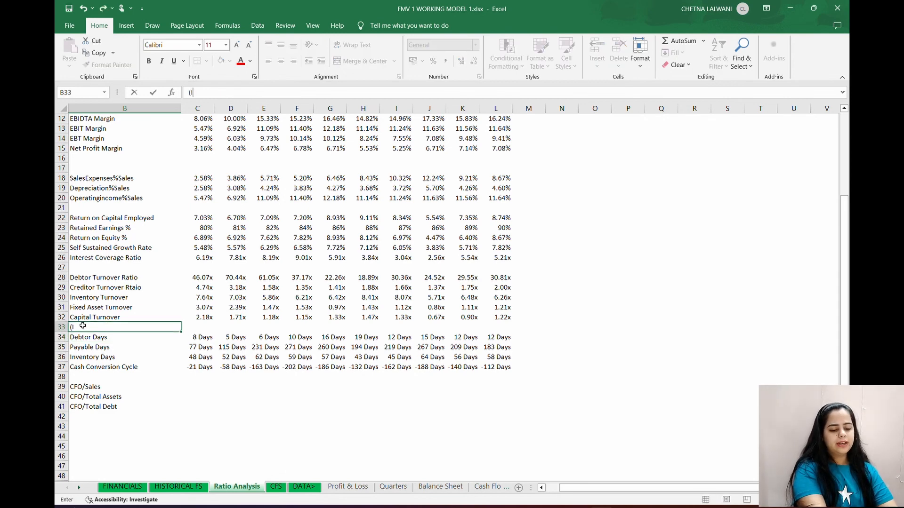
{"action": "type", "text": "In days"}
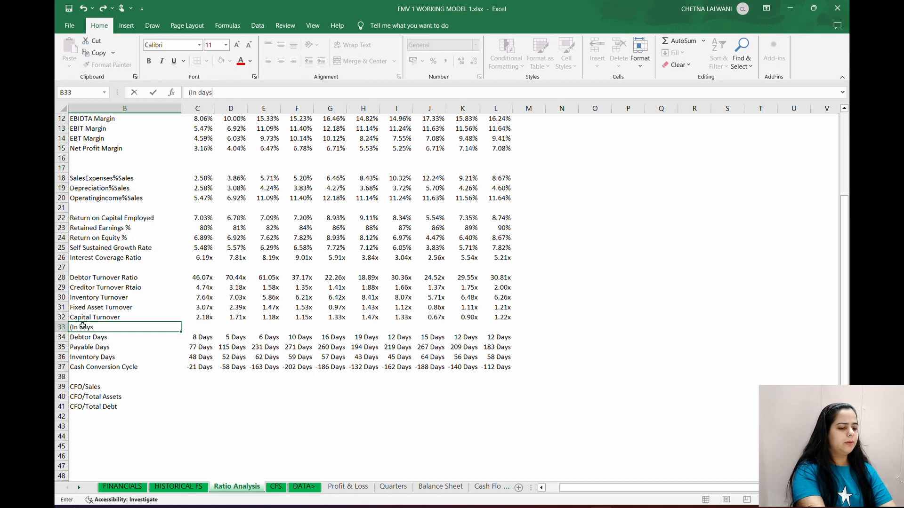
{"action": "key", "text": "BackSpace"}
{"action": "key", "text": "BackSpace"}
{"action": "key", "text": "BackSpace"}
{"action": "key", "text": "BackSpace"}
{"action": "key", "text": "BackSpace"}
{"action": "key", "text": "BackSpace"}
{"action": "key", "text": "BackSpace"}
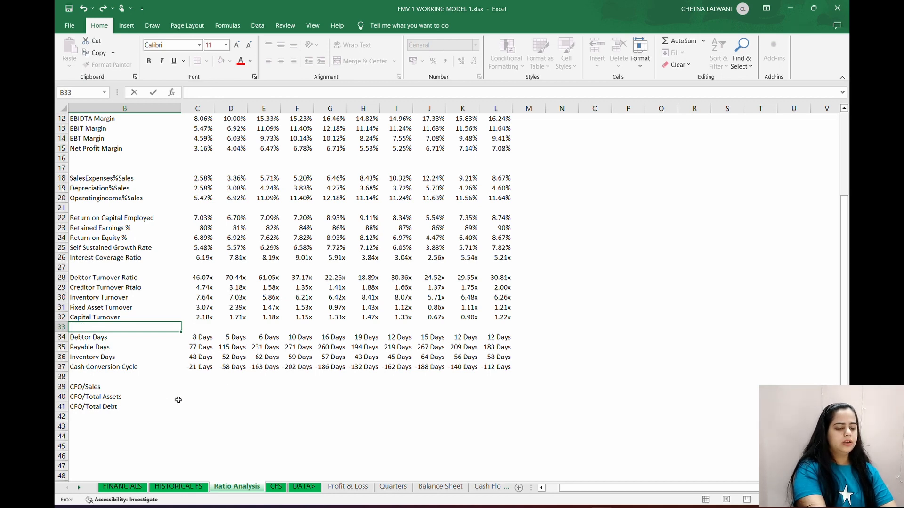
Step: Calculate CFO/Sales in C39 with IFERROR, dividing Cash from Operating Activities (C77) by Sales (C6) from HISTORICAL FS, returning 0 on error
{"action": "left_click", "coordinate": [192, 386]}
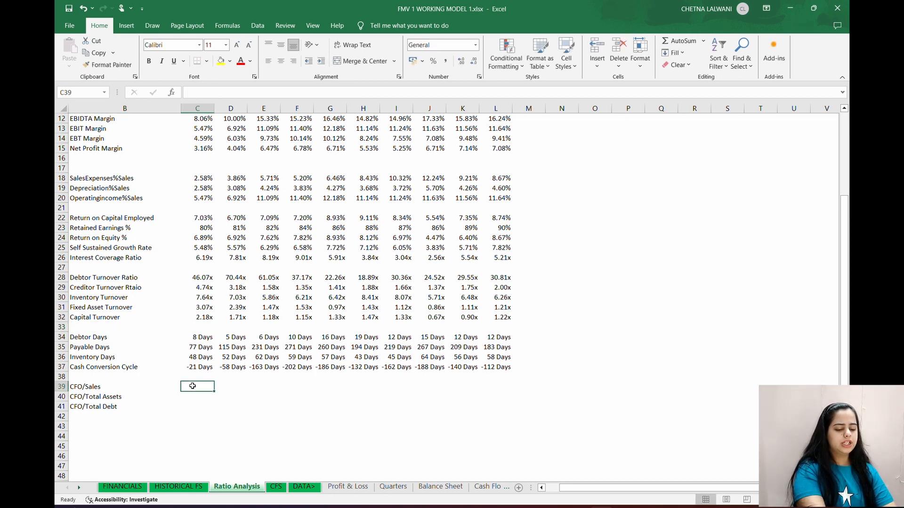
{"action": "type", "text": "="}
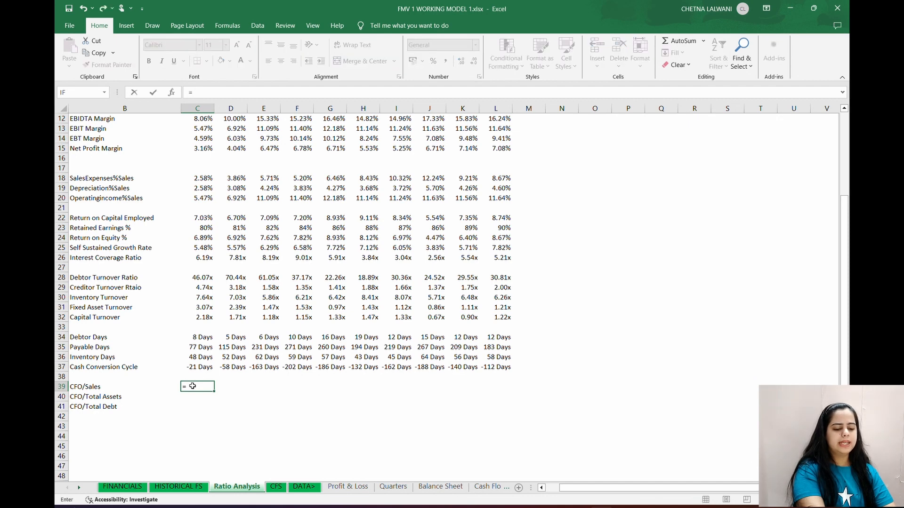
{"action": "type", "text": "ife"}
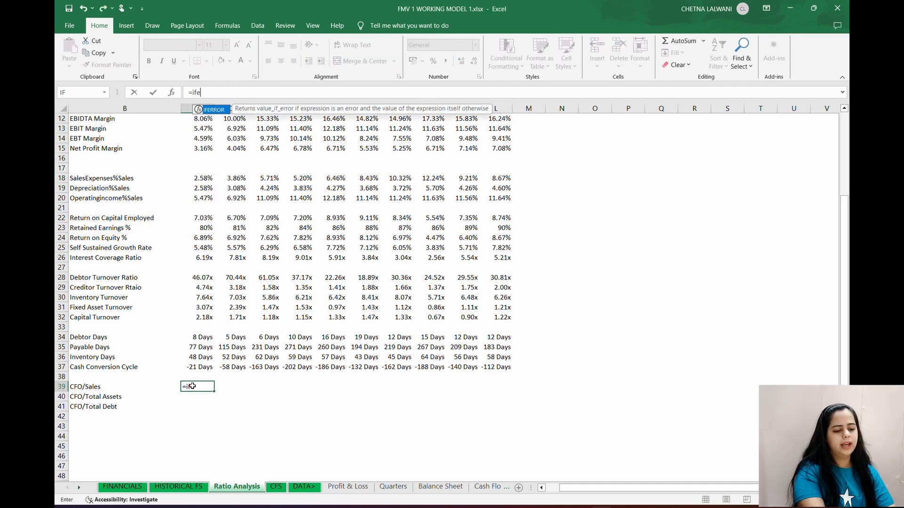
{"action": "type", "text": "rror("}
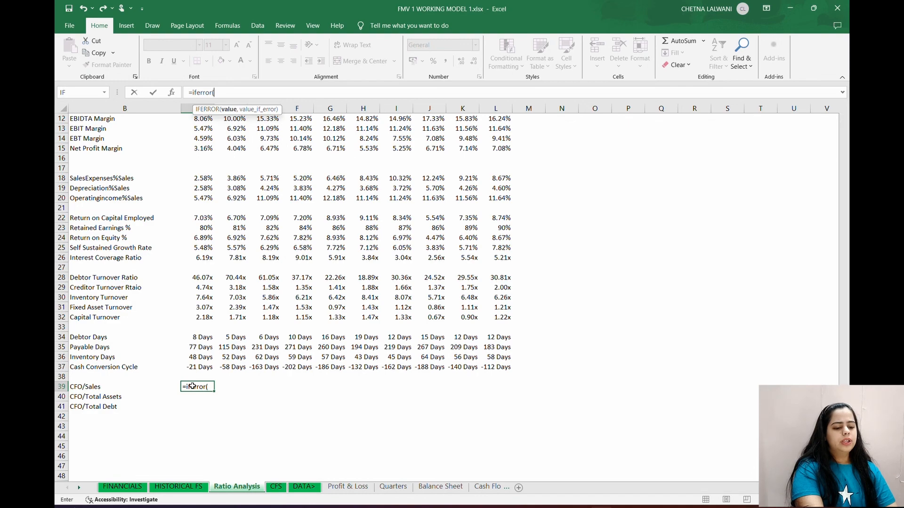
{"action": "key", "text": "ctrl+Page_Up"}
{"action": "key", "text": "Down"}
{"action": "key", "text": "Down"}
{"action": "key", "text": "Down"}
{"action": "key", "text": "Down"}
{"action": "key", "text": "Down"}
{"action": "key", "text": "Down"}
{"action": "key", "text": "Down"}
{"action": "key", "text": "Down"}
{"action": "key", "text": "Down"}
{"action": "key", "text": "Down"}
{"action": "key", "text": "Down"}
{"action": "key", "text": "Down"}
{"action": "key", "text": "Down"}
{"action": "key", "text": "Down"}
{"action": "key", "text": "Down"}
{"action": "key", "text": "Down"}
{"action": "key", "text": "Down"}
{"action": "key", "text": "Down"}
{"action": "key", "text": "Down"}
{"action": "key", "text": "Down"}
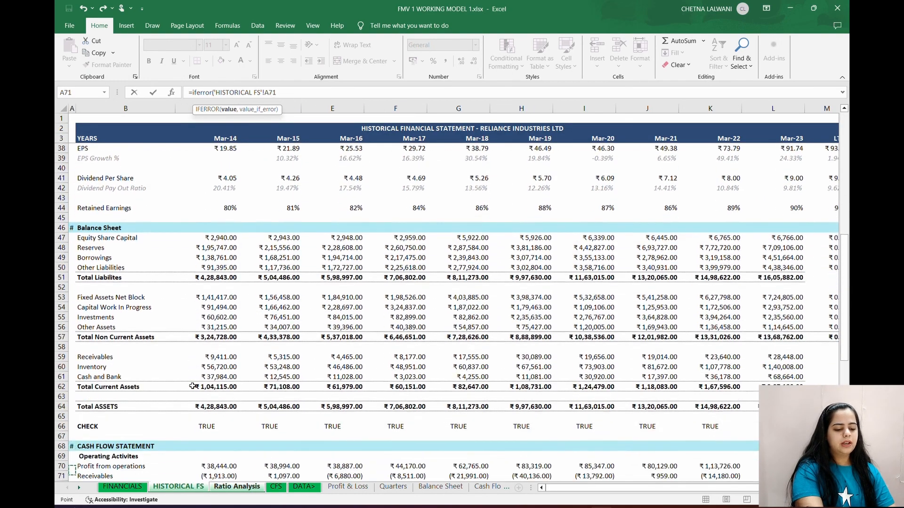
{"action": "key", "text": "Up"}
{"action": "key", "text": "Up"}
{"action": "key", "text": "Up"}
{"action": "key", "text": "Up"}
{"action": "key", "text": "Up"}
{"action": "key", "text": "Right"}
{"action": "key", "text": "Right"}
{"action": "key", "text": "Right"}
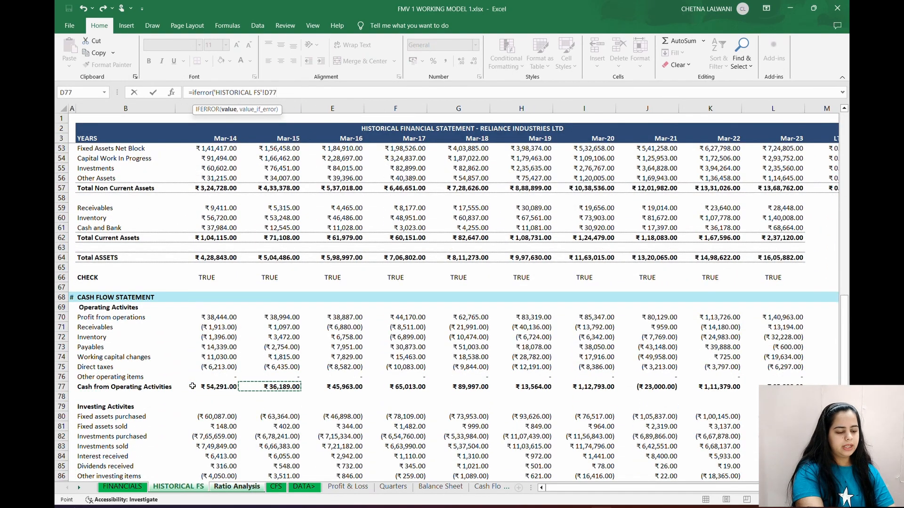
{"action": "key", "text": "Left"}
{"action": "type", "text": "/"}
{"action": "key", "text": "Up"}
{"action": "key", "text": "Up"}
{"action": "key", "text": "Up"}
{"action": "key", "text": "Up"}
{"action": "key", "text": "Up"}
{"action": "key", "text": "Up"}
{"action": "key", "text": "Up"}
{"action": "key", "text": "Up"}
{"action": "key", "text": "Up"}
{"action": "key", "text": "Up"}
{"action": "key", "text": "Up"}
{"action": "key", "text": "Up"}
{"action": "key", "text": "Up"}
{"action": "key", "text": "Up"}
{"action": "key", "text": "Up"}
{"action": "key", "text": "Up"}
{"action": "key", "text": "Up"}
{"action": "key", "text": "Up"}
{"action": "key", "text": "Up"}
{"action": "key", "text": "Up"}
{"action": "key", "text": "Up"}
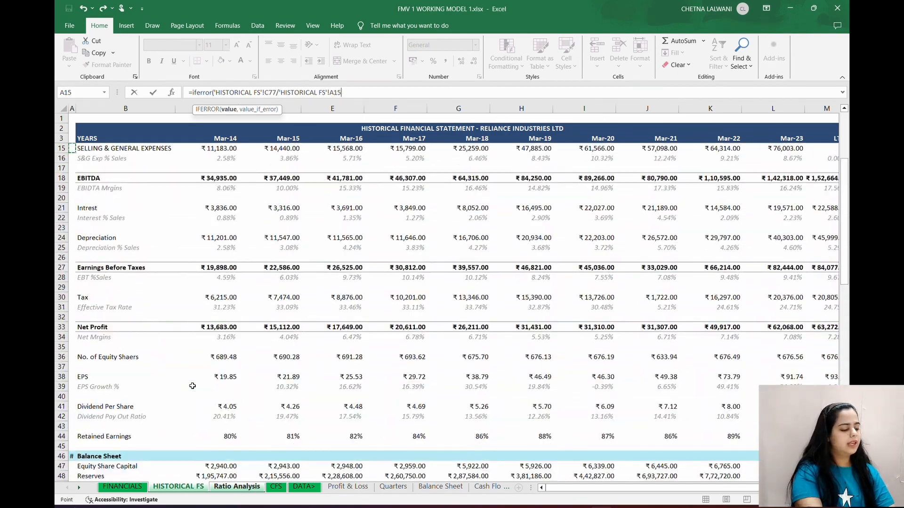
{"action": "key", "text": "Down"}
{"action": "key", "text": "Right"}
{"action": "key", "text": "Right"}
{"action": "key", "text": "Down"}
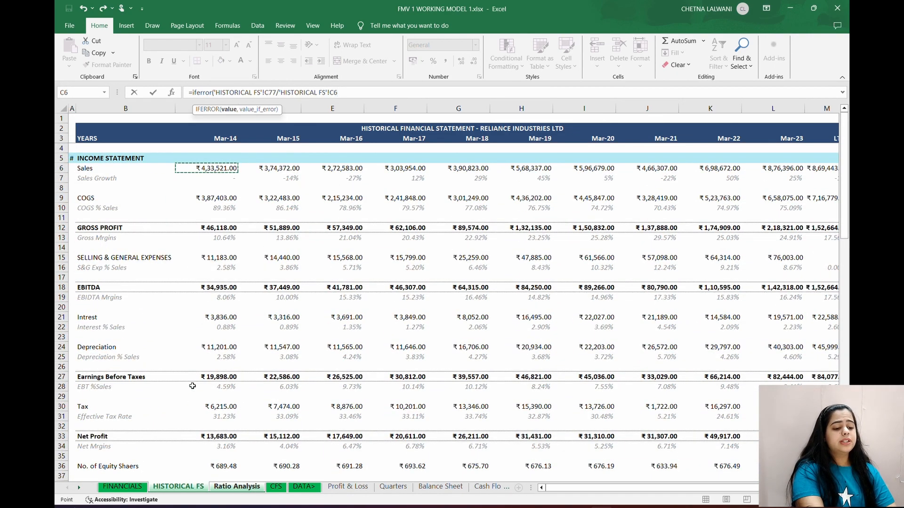
{"action": "type", "text": ",0"}
{"action": "key", "text": "Return"}
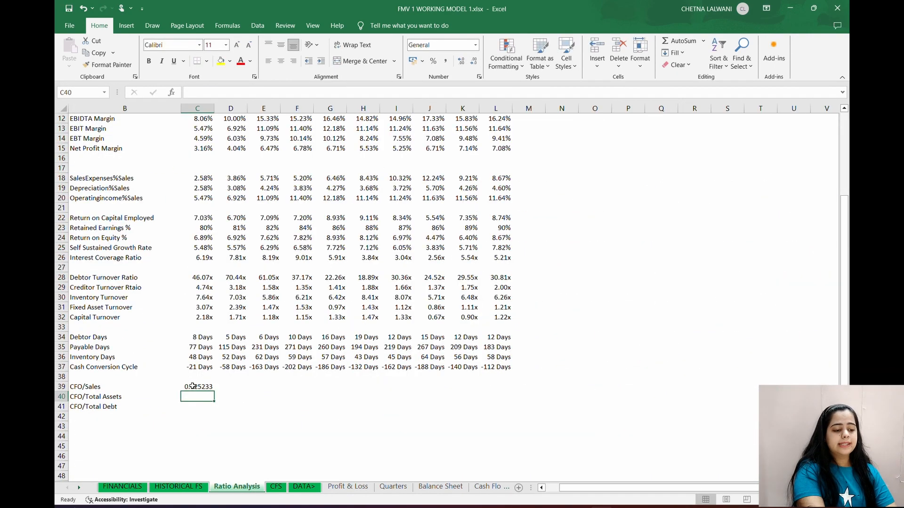
{"action": "left_click", "coordinate": [209, 386]}
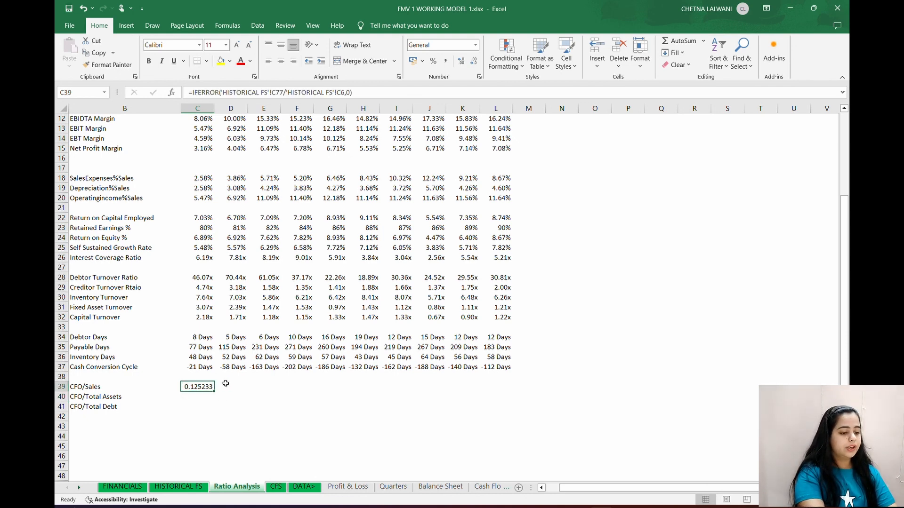
Step: Calculate CFO/Total Assets in C40 with IFERROR, dividing Cash from Operating Activities (C77) by Total Assets (C64) from HISTORICAL FS, returning 0 on error
{"action": "key", "text": "Down"}
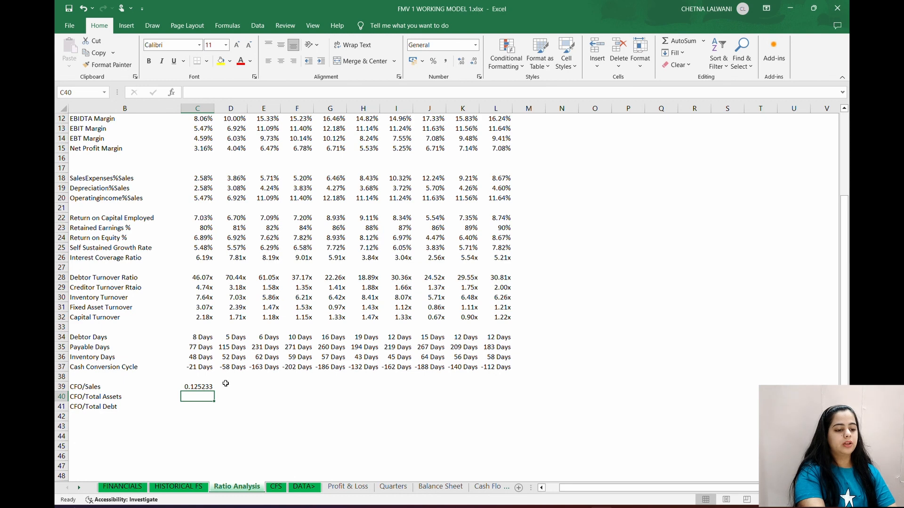
{"action": "type", "text": "=iferror"}
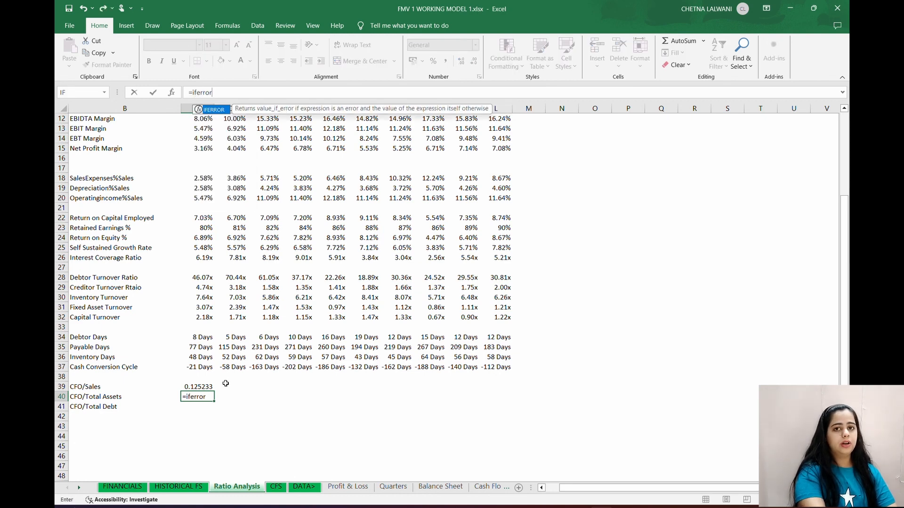
{"action": "type", "text": "("}
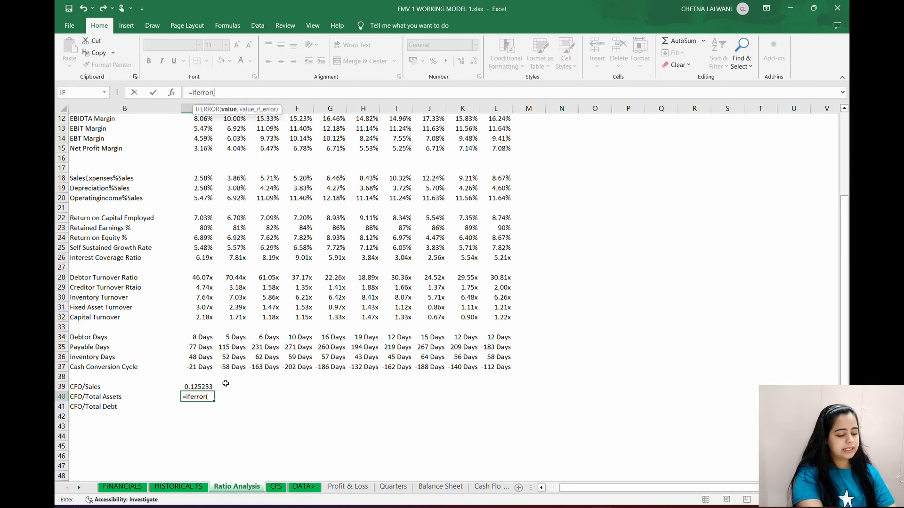
{"action": "key", "text": "ctrl+Page_Up"}
{"action": "key", "text": "Down"}
{"action": "key", "text": "Down"}
{"action": "key", "text": "Down"}
{"action": "key", "text": "Down"}
{"action": "key", "text": "Down"}
{"action": "key", "text": "Down"}
{"action": "key", "text": "Down"}
{"action": "key", "text": "Down"}
{"action": "key", "text": "Down"}
{"action": "key", "text": "Down"}
{"action": "key", "text": "Down"}
{"action": "key", "text": "Down"}
{"action": "key", "text": "Down"}
{"action": "key", "text": "Down"}
{"action": "key", "text": "Down"}
{"action": "key", "text": "Down"}
{"action": "key", "text": "Down"}
{"action": "key", "text": "Down"}
{"action": "key", "text": "Down"}
{"action": "key", "text": "Down"}
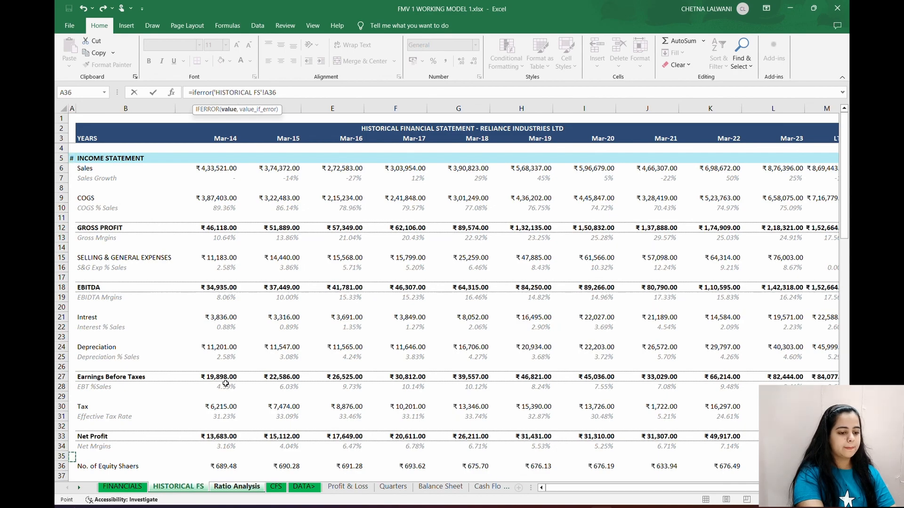
{"action": "key", "text": "Down"}
{"action": "key", "text": "Down"}
{"action": "key", "text": "Down"}
{"action": "key", "text": "Down"}
{"action": "key", "text": "Down"}
{"action": "key", "text": "Down"}
{"action": "key", "text": "Down"}
{"action": "key", "text": "Down"}
{"action": "key", "text": "Down"}
{"action": "key", "text": "Down"}
{"action": "key", "text": "Down"}
{"action": "key", "text": "Down"}
{"action": "key", "text": "Down"}
{"action": "key", "text": "Down"}
{"action": "key", "text": "Down"}
{"action": "key", "text": "Down"}
{"action": "key", "text": "Down"}
{"action": "key", "text": "Down"}
{"action": "key", "text": "Down"}
{"action": "key", "text": "Down"}
{"action": "key", "text": "Right"}
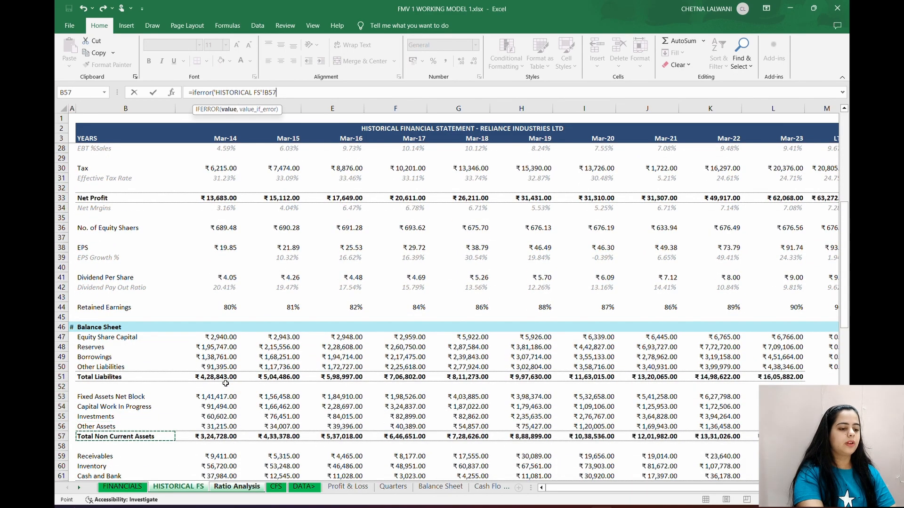
{"action": "key", "text": "Down"}
{"action": "key", "text": "Down"}
{"action": "key", "text": "Down"}
{"action": "key", "text": "Down"}
{"action": "key", "text": "Down"}
{"action": "key", "text": "Down"}
{"action": "key", "text": "Down"}
{"action": "key", "text": "Down"}
{"action": "key", "text": "Down"}
{"action": "key", "text": "Down"}
{"action": "key", "text": "Down"}
{"action": "key", "text": "Down"}
{"action": "key", "text": "Down"}
{"action": "key", "text": "Down"}
{"action": "key", "text": "Down"}
{"action": "key", "text": "Down"}
{"action": "key", "text": "Down"}
{"action": "key", "text": "Down"}
{"action": "key", "text": "Down"}
{"action": "key", "text": "Down"}
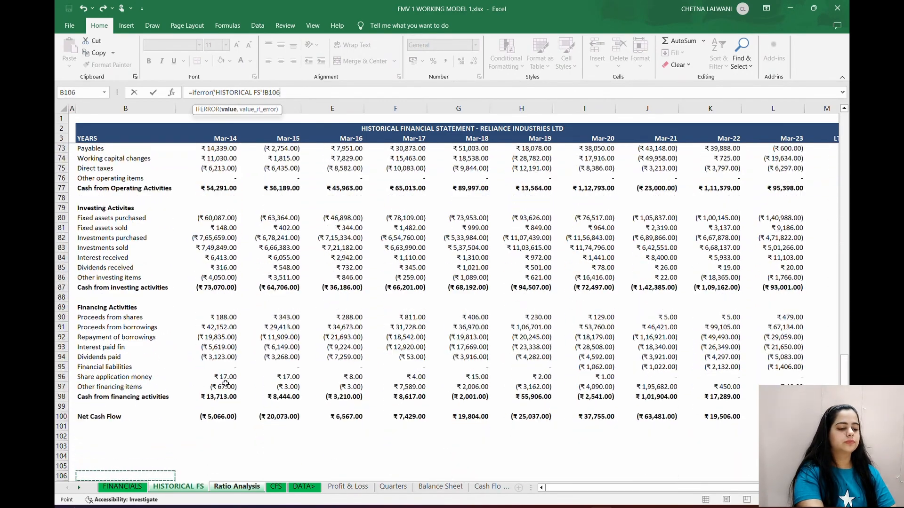
{"action": "key", "text": "Up"}
{"action": "key", "text": "Up"}
{"action": "key", "text": "Up"}
{"action": "key", "text": "Up"}
{"action": "key", "text": "Up"}
{"action": "key", "text": "Up"}
{"action": "key", "text": "Up"}
{"action": "key", "text": "Up"}
{"action": "key", "text": "Up"}
{"action": "key", "text": "Up"}
{"action": "key", "text": "Up"}
{"action": "key", "text": "Up"}
{"action": "key", "text": "Up"}
{"action": "key", "text": "Up"}
{"action": "key", "text": "Up"}
{"action": "key", "text": "Up"}
{"action": "key", "text": "Up"}
{"action": "key", "text": "Up"}
{"action": "key", "text": "Up"}
{"action": "key", "text": "Up"}
{"action": "key", "text": "Right"}
{"action": "type", "text": "/"}
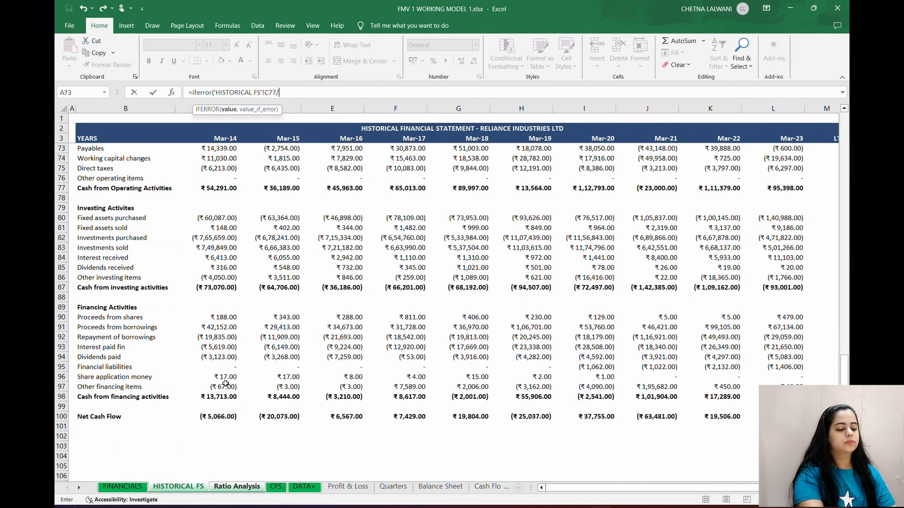
{"action": "key", "text": "Up"}
{"action": "key", "text": "Up"}
{"action": "key", "text": "Up"}
{"action": "key", "text": "Up"}
{"action": "key", "text": "Up"}
{"action": "key", "text": "Up"}
{"action": "key", "text": "Up"}
{"action": "key", "text": "Up"}
{"action": "key", "text": "Up"}
{"action": "key", "text": "Up"}
{"action": "key", "text": "Up"}
{"action": "key", "text": "Up"}
{"action": "key", "text": "Right"}
{"action": "key", "text": "Right"}
{"action": "key", "text": "Down"}
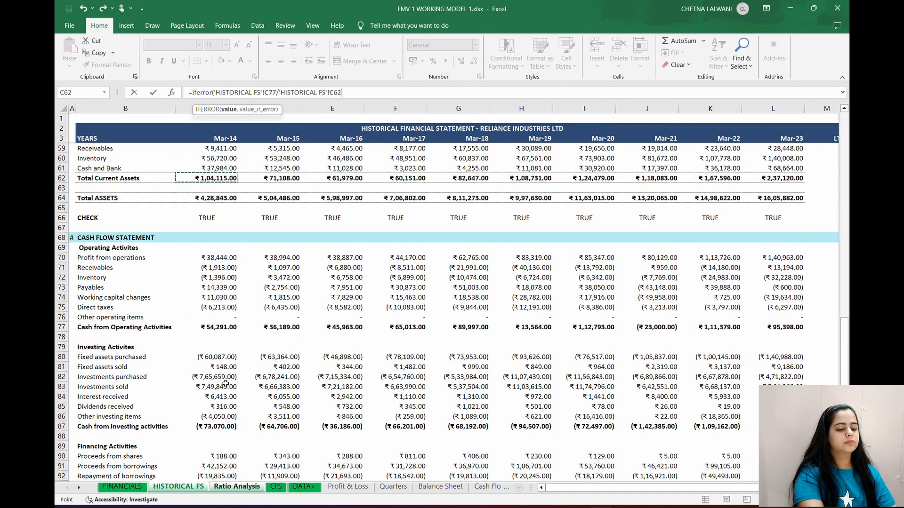
{"action": "key", "text": "Down"}
{"action": "key", "text": "Down"}
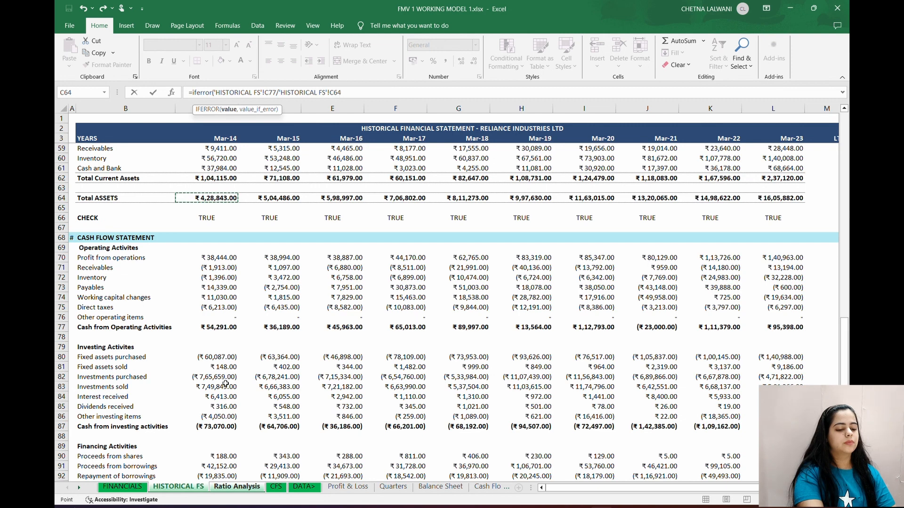
{"action": "type", "text": ",0"}
{"action": "key", "text": "Return"}
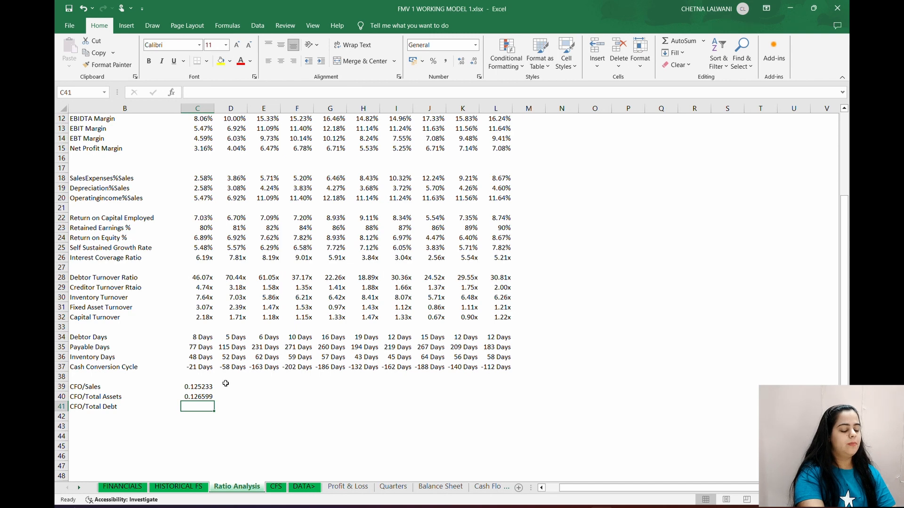
Step: Calculate CFO/Total Debt in C41 with IFERROR, dividing Cash from Operating Activities (C77) by Borrowings (C49) from HISTORICAL FS
{"action": "type", "text": "=iferror("}
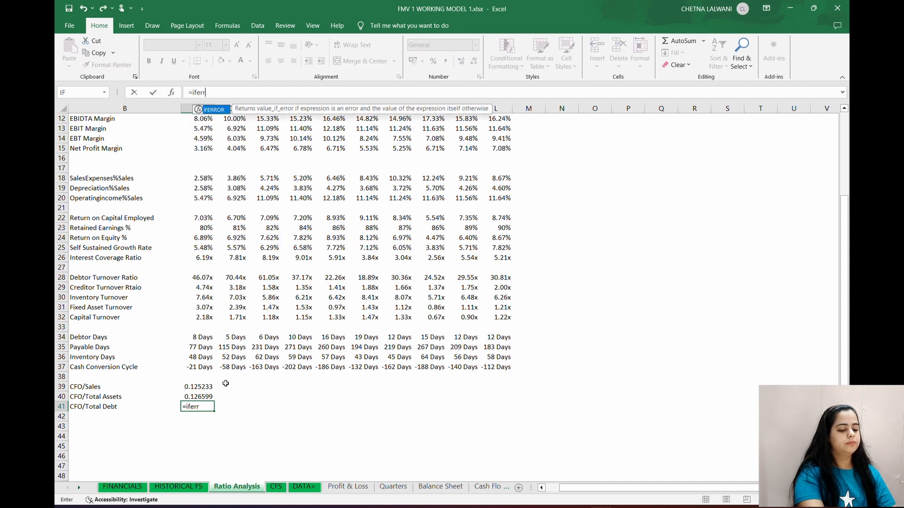
{"action": "key", "text": "ctrl+Page_Up"}
{"action": "key", "text": "Down"}
{"action": "key", "text": "Down"}
{"action": "key", "text": "Down"}
{"action": "key", "text": "Down"}
{"action": "key", "text": "Down"}
{"action": "key", "text": "Down"}
{"action": "key", "text": "Down"}
{"action": "key", "text": "Down"}
{"action": "key", "text": "Down"}
{"action": "key", "text": "Down"}
{"action": "key", "text": "Down"}
{"action": "key", "text": "Down"}
{"action": "key", "text": "Down"}
{"action": "key", "text": "Down"}
{"action": "key", "text": "Down"}
{"action": "key", "text": "Down"}
{"action": "key", "text": "Down"}
{"action": "key", "text": "Down"}
{"action": "key", "text": "Right"}
{"action": "key", "text": "Right"}
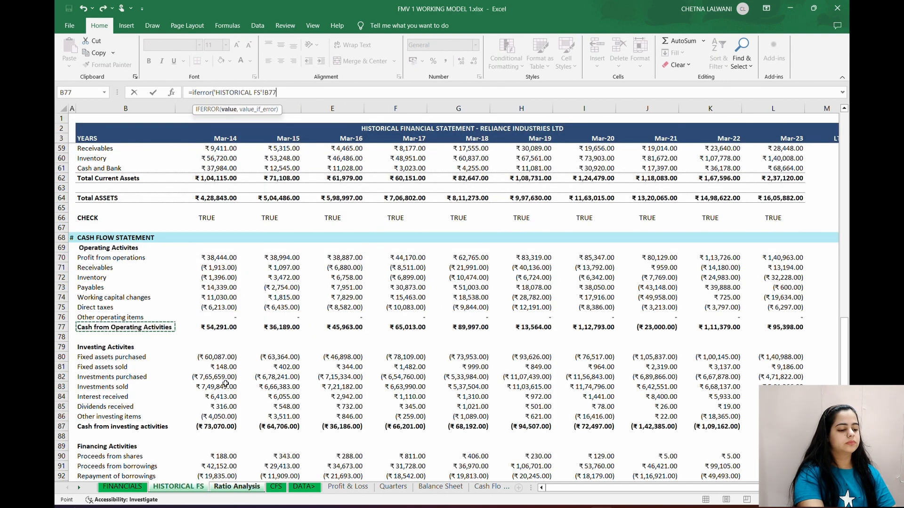
{"action": "type", "text": "/"}
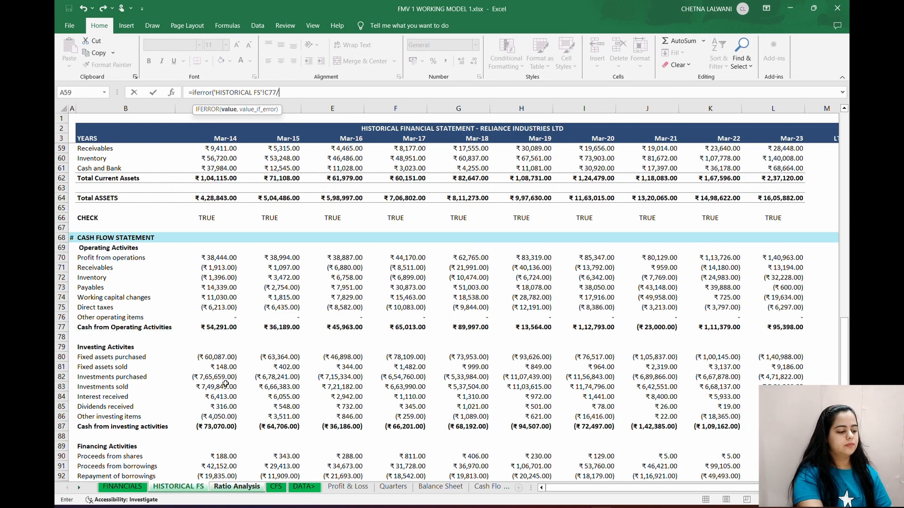
{"action": "scroll", "coordinate": [220, 219], "scroll_direction": "up", "scroll_amount": 6}
{"action": "left_click", "coordinate": [219, 218]}
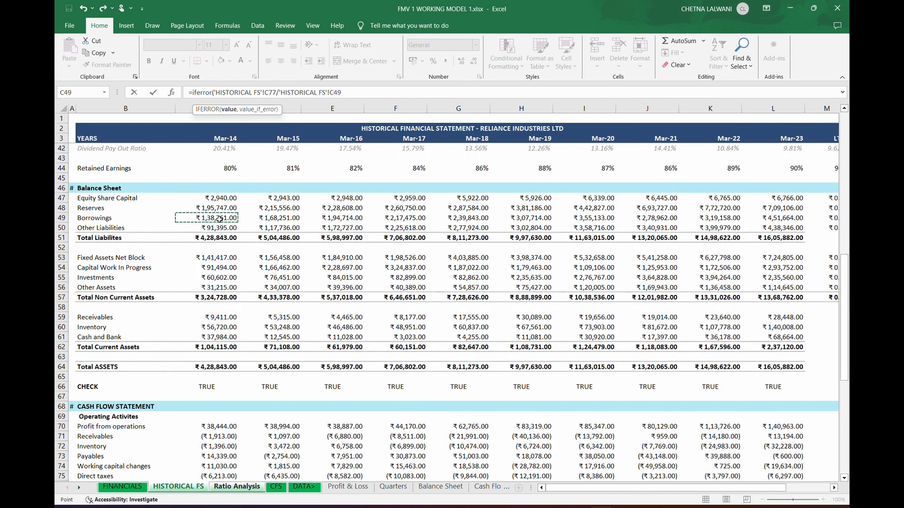
{"action": "key", "text": "Return"}
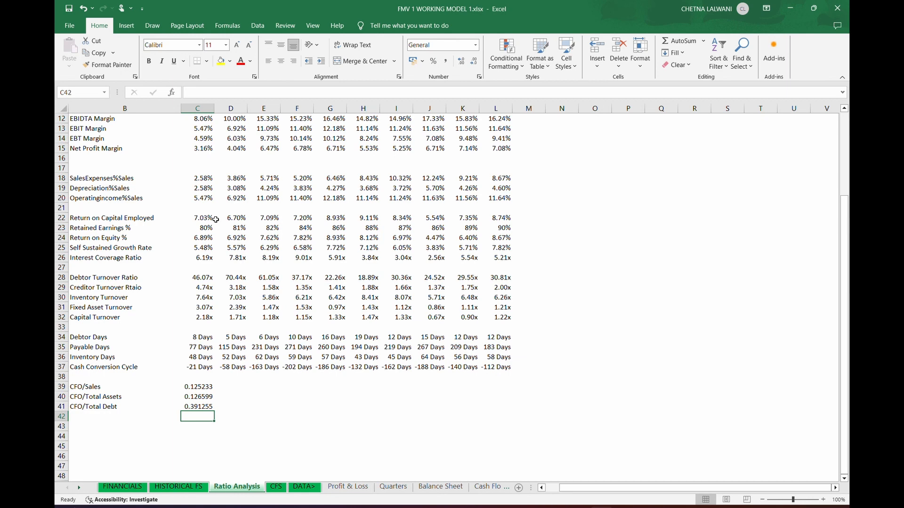
Step: Format the CFO ratios in C39:C41 as percentages with two decimal places
{"action": "left_click_drag", "start_coordinate": [202, 386], "coordinate": [201, 407]}
{"action": "key", "text": "alt+h"}
{"action": "key", "text": "p"}
{"action": "key", "text": "alt+h"}
{"action": "key", "text": "0"}
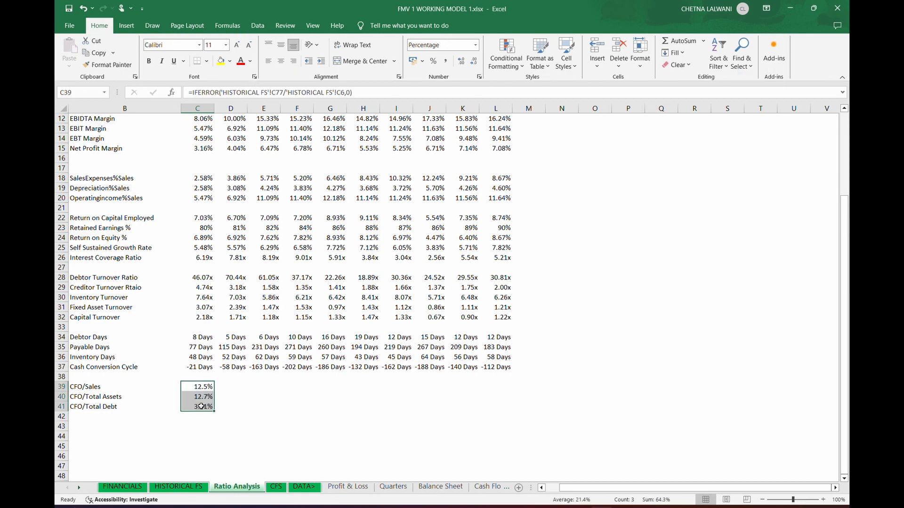
{"action": "key", "text": "alt+h"}
{"action": "key", "text": "0"}
Step: Copy the CFO ratio formulas in C39:C41 across the remaining year columns through L
{"action": "key", "text": "ctrl+c"}
{"action": "key", "text": "shift+Right"}
{"action": "key", "text": "shift+Right"}
{"action": "key", "text": "shift+Right"}
{"action": "key", "text": "shift+Right"}
{"action": "key", "text": "shift+Right"}
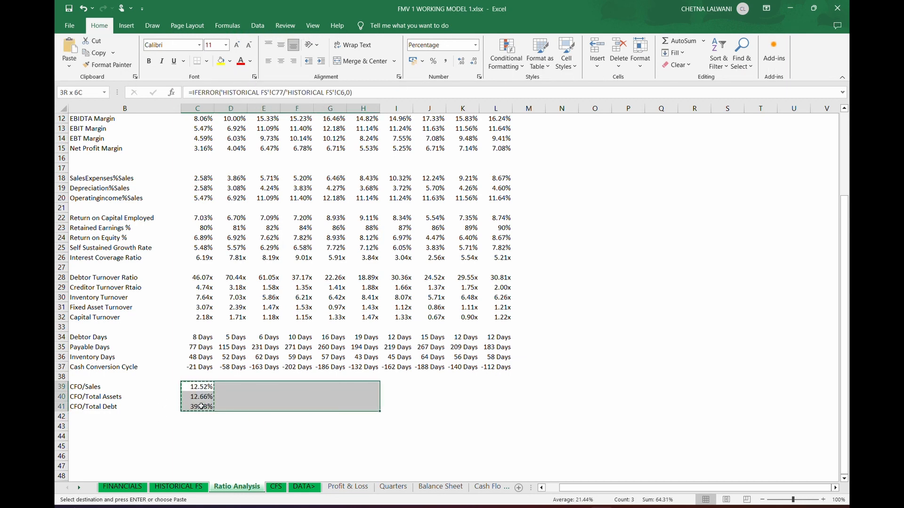
{"action": "key", "text": "shift+Right"}
{"action": "key", "text": "shift+Right"}
{"action": "key", "text": "shift+Right"}
{"action": "key", "text": "shift+Right"}
{"action": "key", "text": "Return"}
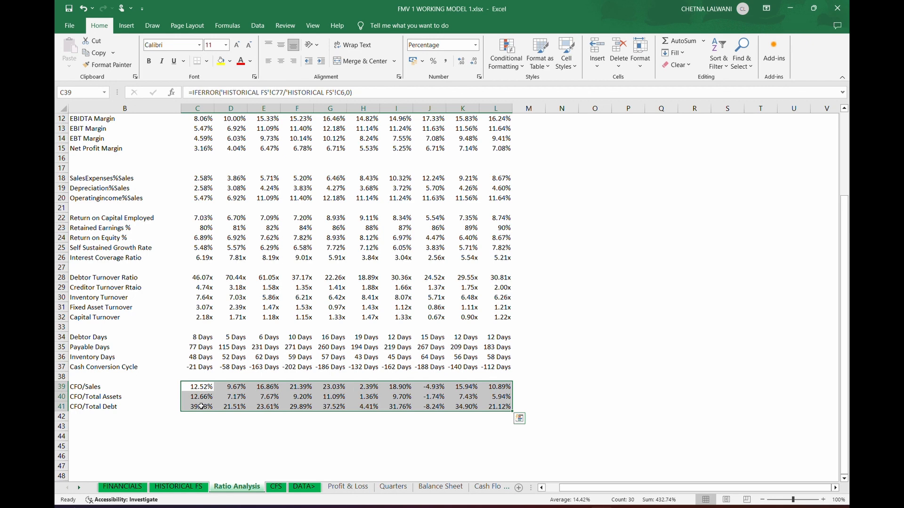
Step: Add hairline dark blue borders along the top and bottom of the growth ratios block B4:L8
{"action": "key", "text": "Up"}
{"action": "key", "text": "Up"}
{"action": "key", "text": "Up"}
{"action": "key", "text": "Up"}
{"action": "key", "text": "Up"}
{"action": "key", "text": "Up"}
{"action": "key", "text": "Up"}
{"action": "key", "text": "Up"}
{"action": "key", "text": "Up"}
{"action": "key", "text": "Up"}
{"action": "key", "text": "Up"}
{"action": "key", "text": "Up"}
{"action": "key", "text": "Up"}
{"action": "key", "text": "Up"}
{"action": "key", "text": "Up"}
{"action": "key", "text": "Up"}
{"action": "key", "text": "Up"}
{"action": "key", "text": "Up"}
{"action": "key", "text": "Up"}
{"action": "key", "text": "Up"}
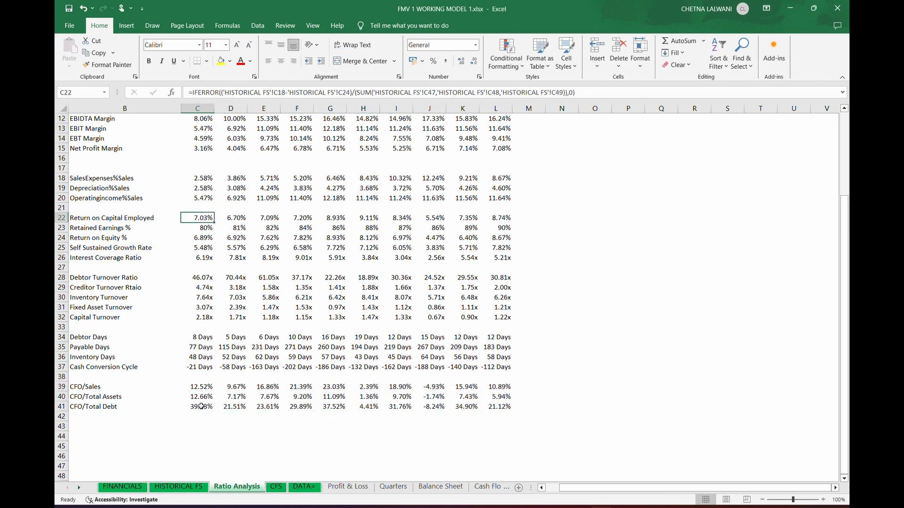
{"action": "key", "text": "Left"}
{"action": "key", "text": "Left"}
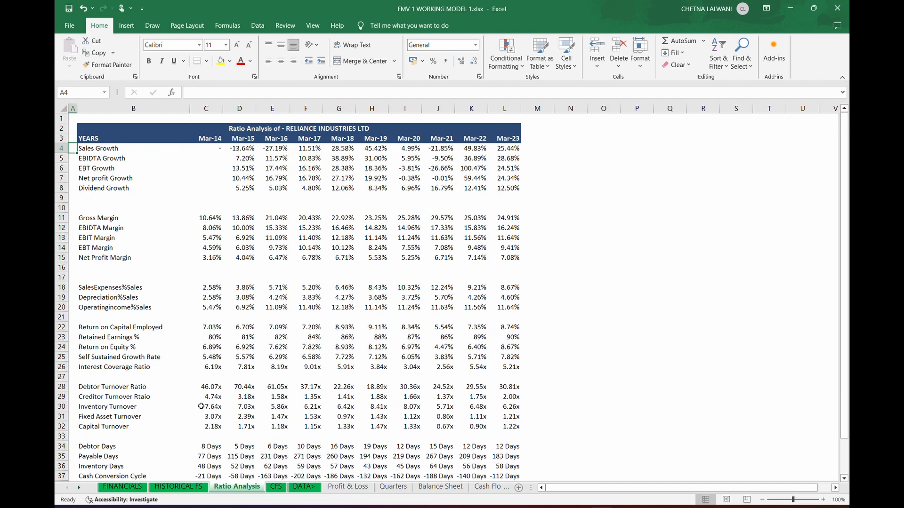
{"action": "key", "text": "Right"}
{"action": "key", "text": "ctrl+shift+Right"}
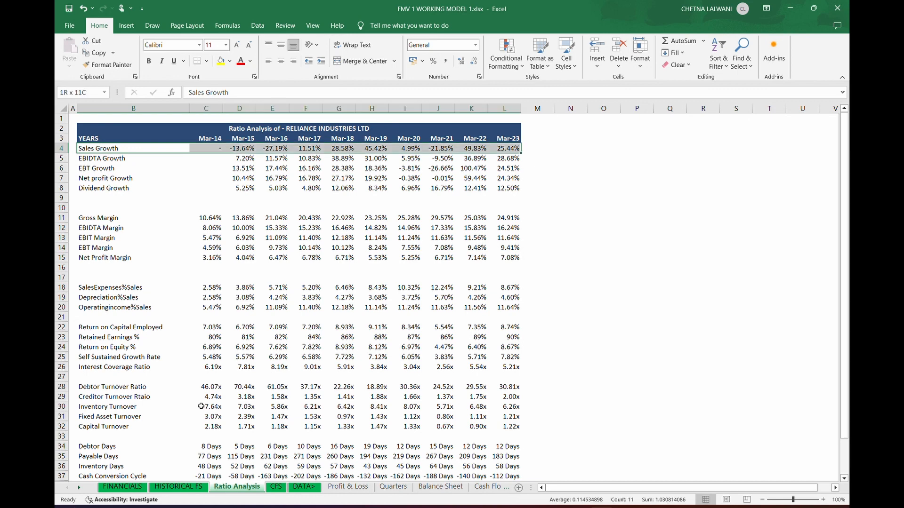
{"action": "key", "text": "ctrl+shift+Down"}
{"action": "key", "text": "ctrl+1"}
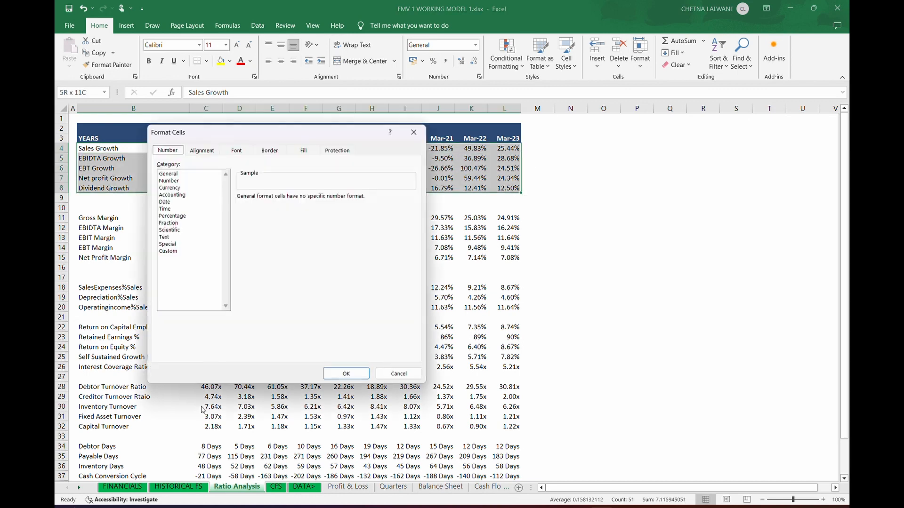
{"action": "left_click", "coordinate": [422, 128]}
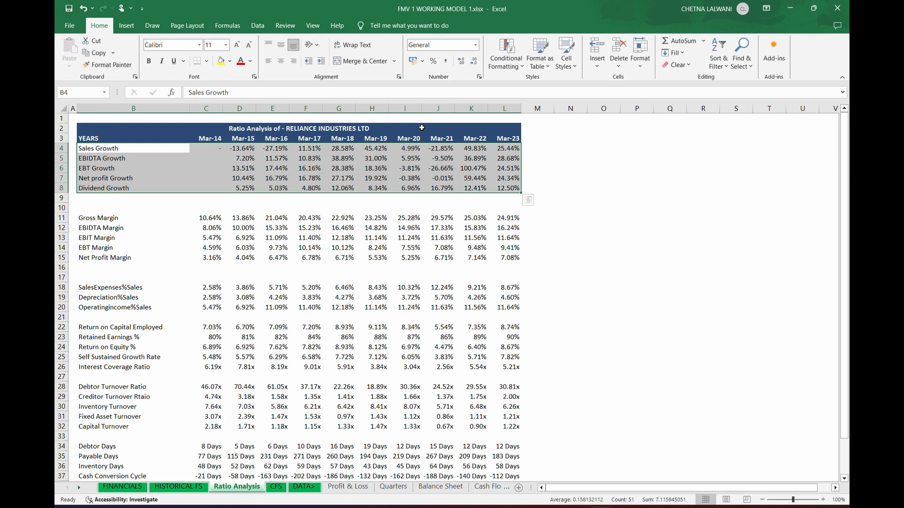
{"action": "key", "text": "ctrl+1"}
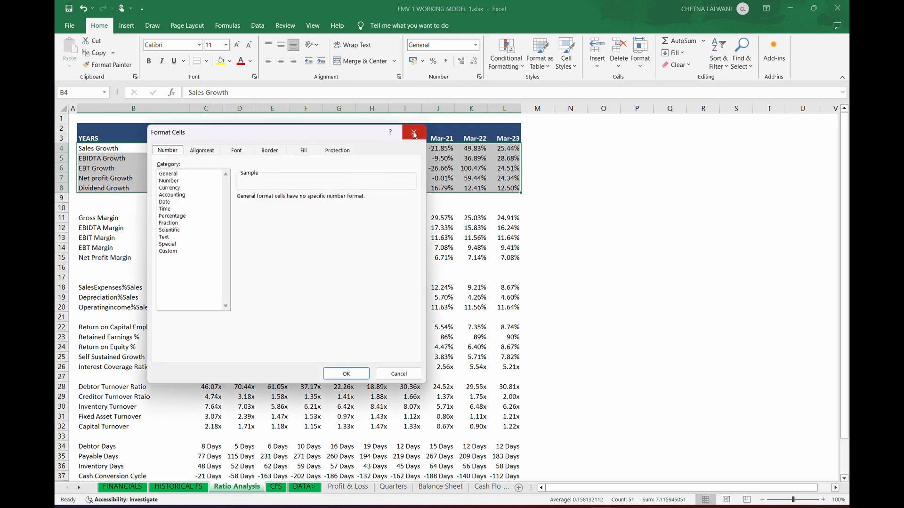
{"action": "left_click", "coordinate": [270, 151]}
{"action": "left_click", "coordinate": [181, 197]}
{"action": "left_click", "coordinate": [217, 262]}
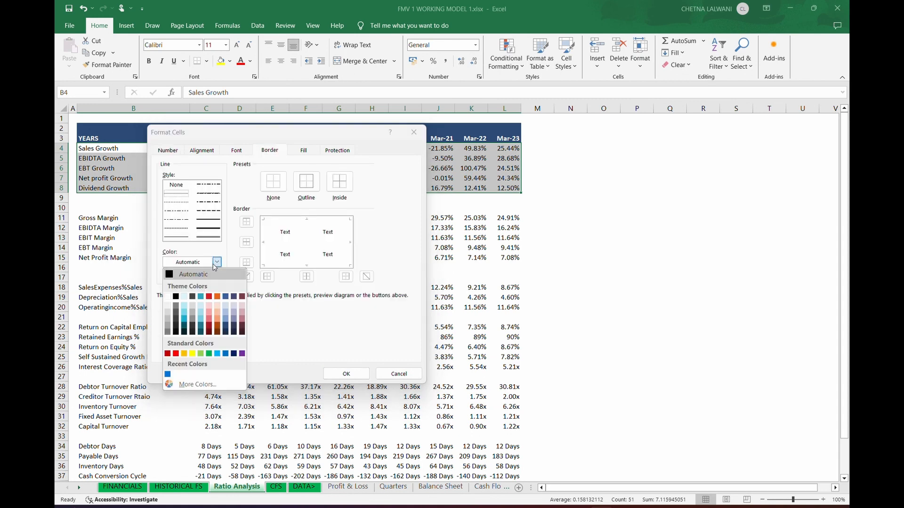
{"action": "left_click", "coordinate": [235, 357]}
{"action": "left_click", "coordinate": [247, 222]}
{"action": "left_click", "coordinate": [246, 263]}
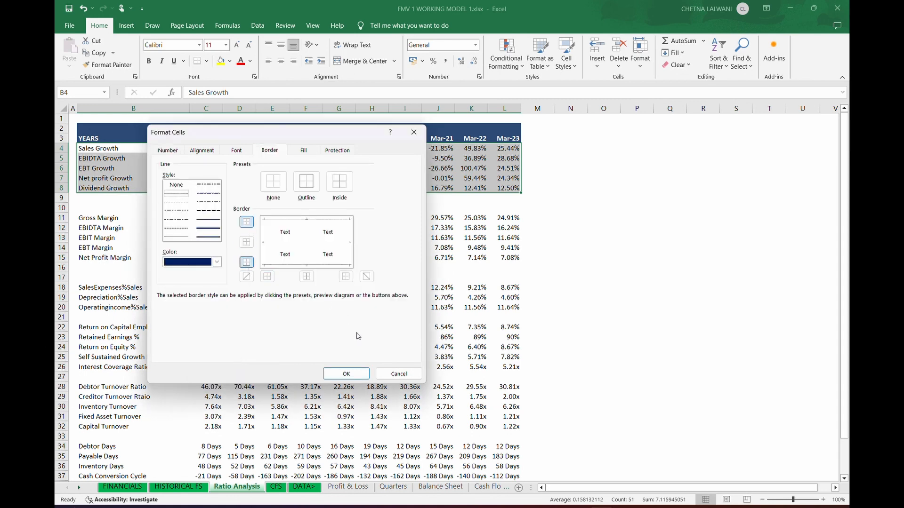
{"action": "left_click", "coordinate": [347, 374]}
{"action": "left_click_drag", "start_coordinate": [119, 217], "coordinate": [504, 257]}
{"action": "left_click", "coordinate": [69, 143]}
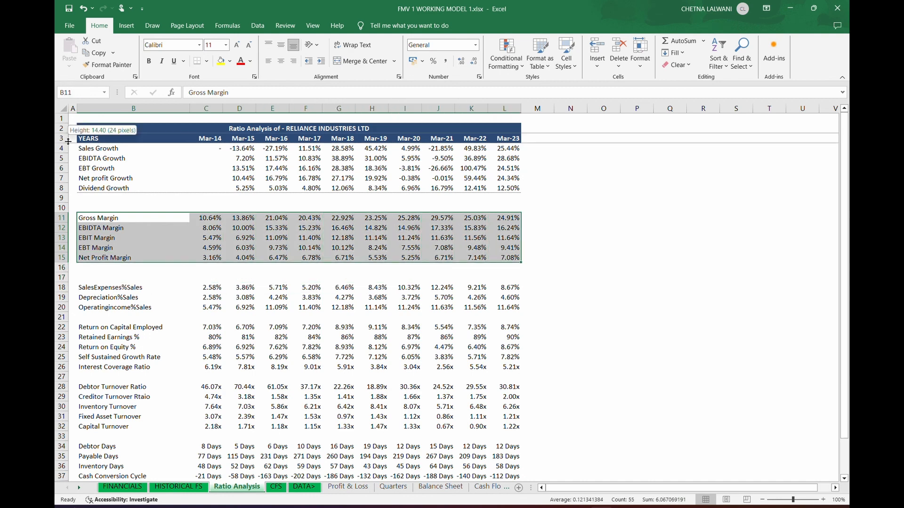
{"action": "left_click", "coordinate": [62, 158]}
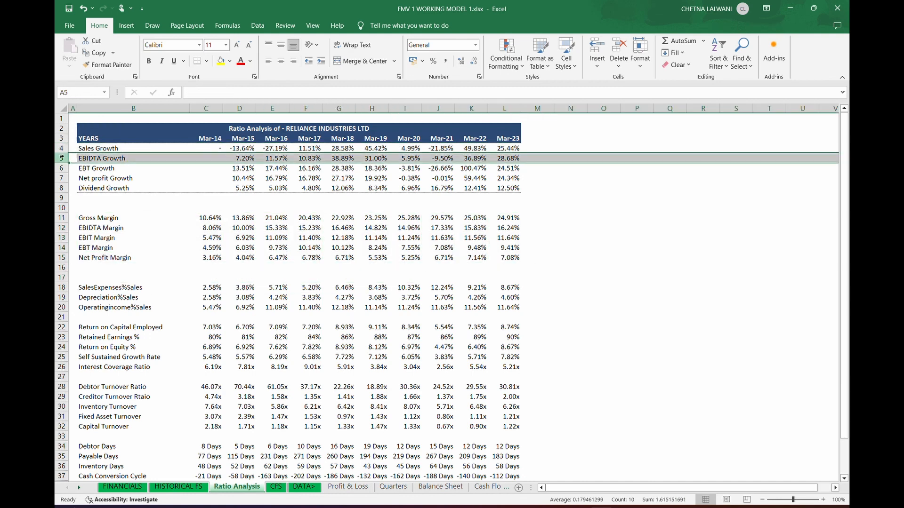
{"action": "right_click", "coordinate": [63, 159]}
{"action": "left_click", "coordinate": [106, 245]}
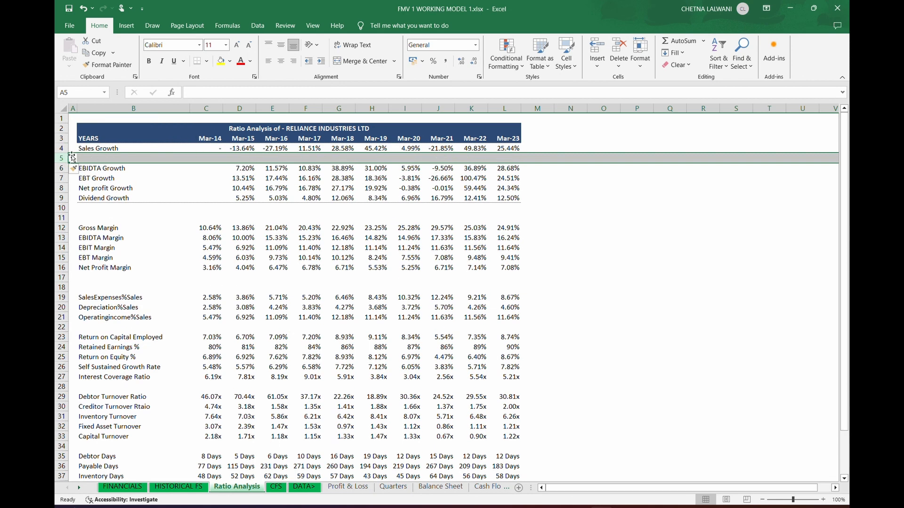
{"action": "key", "text": "ctrl+z"}
{"action": "left_click", "coordinate": [64, 138]}
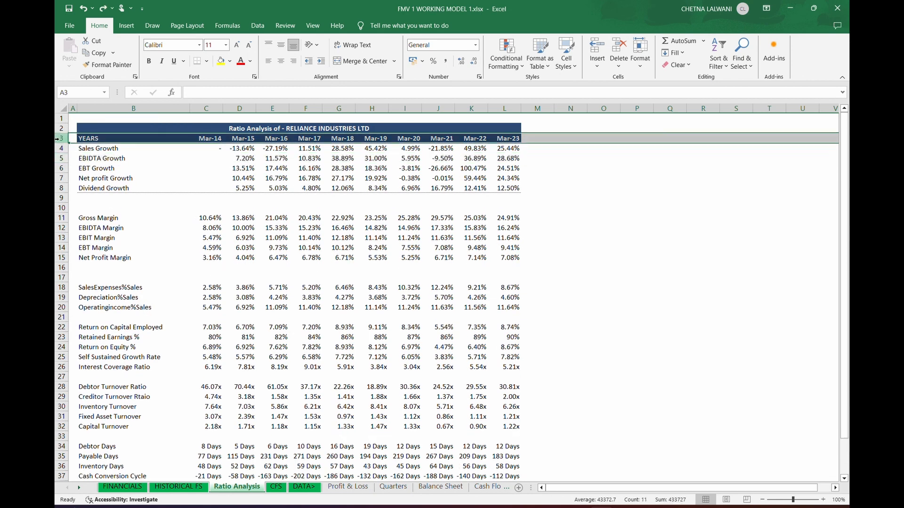
{"action": "right_click", "coordinate": [64, 139]}
{"action": "left_click", "coordinate": [119, 230]}
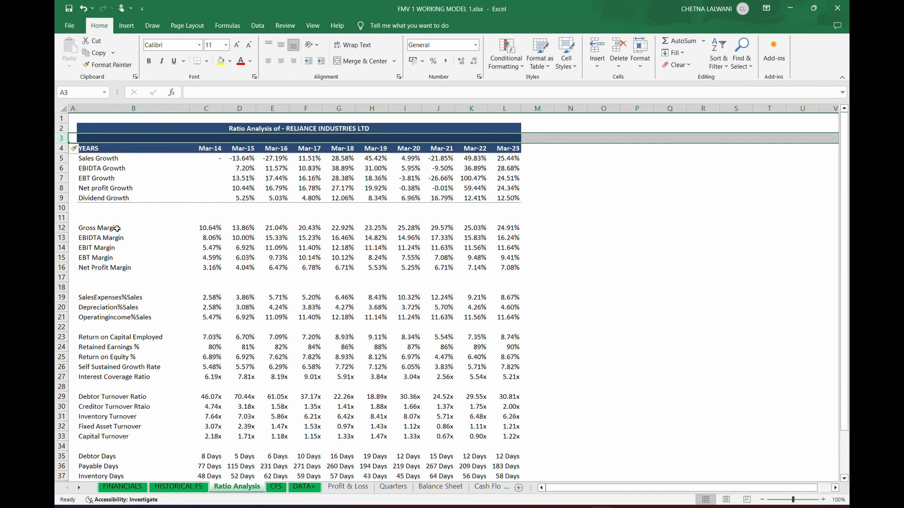
{"action": "key", "text": "ctrl+z"}
Step: Insert a blank row between the YEARS header row and the Sales Growth row
{"action": "left_click", "coordinate": [65, 149]}
{"action": "right_click", "coordinate": [66, 151]}
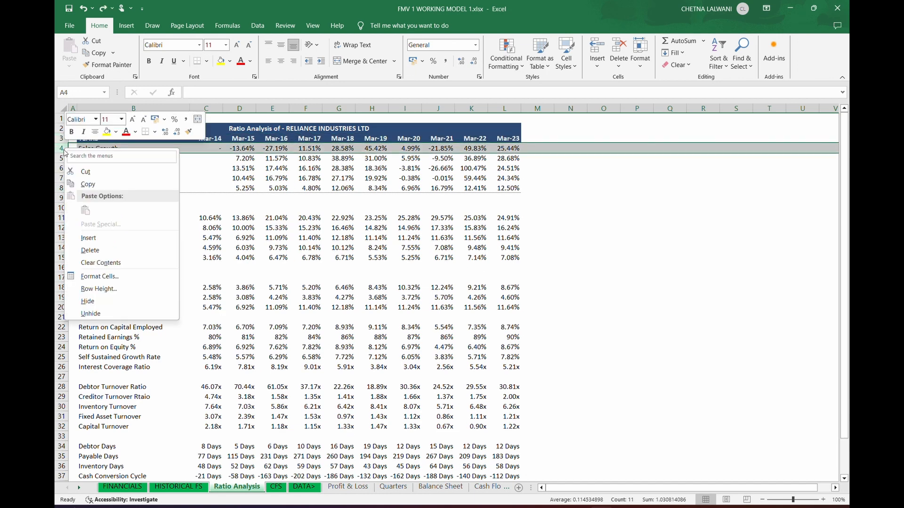
{"action": "left_click", "coordinate": [90, 238]}
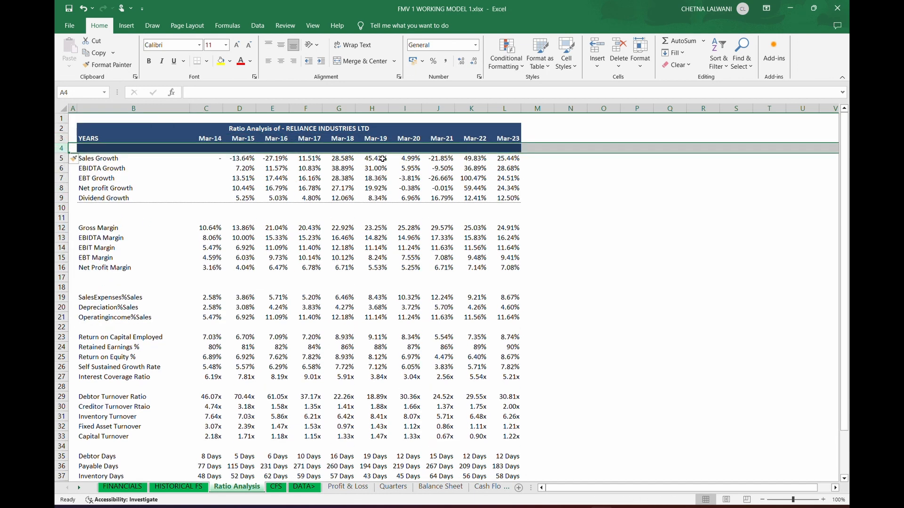
Step: Remove the fill color from B4:L4 in the blank row under the YEARS header
{"action": "left_click", "coordinate": [204, 147]}
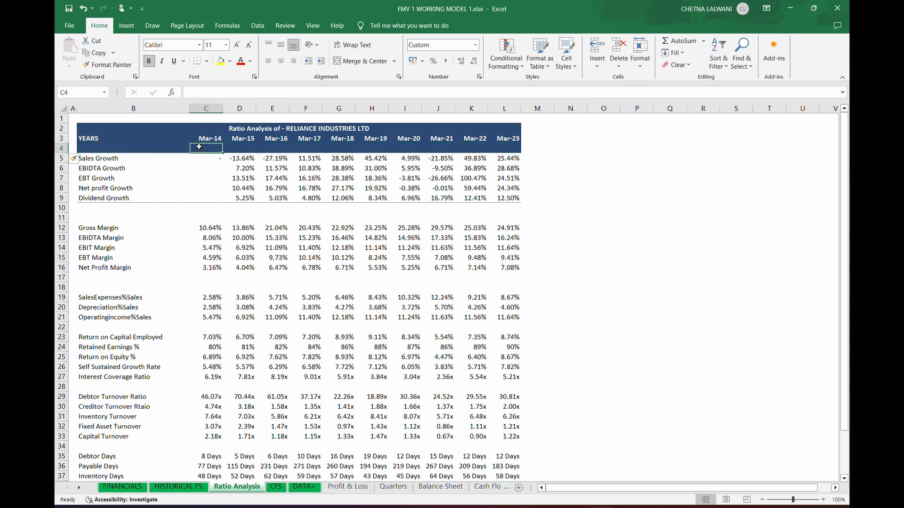
{"action": "left_click_drag", "start_coordinate": [124, 151], "coordinate": [506, 150]}
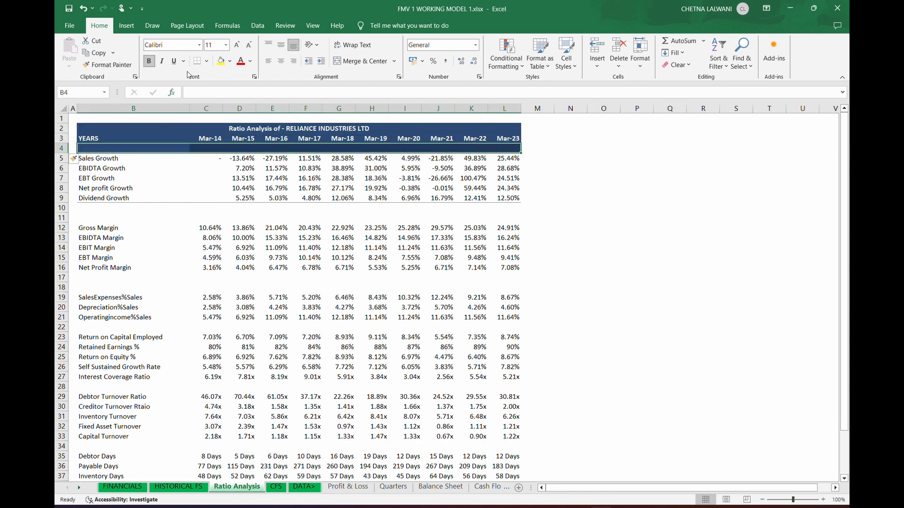
{"action": "left_click", "coordinate": [230, 61]}
{"action": "left_click", "coordinate": [241, 173]}
{"action": "left_click", "coordinate": [125, 161]}
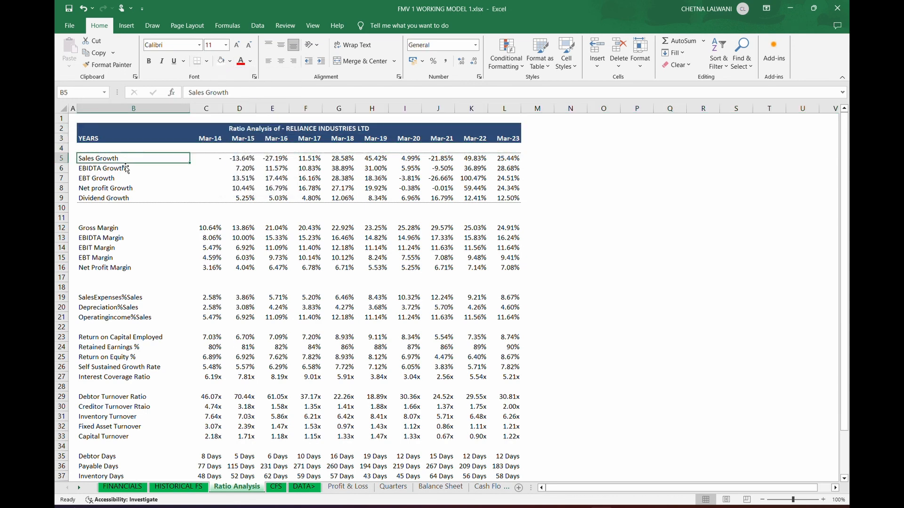
Step: Add hairline dark blue top and bottom borders around the margin ratios block B12:L16
{"action": "left_click_drag", "start_coordinate": [81, 228], "coordinate": [506, 271]}
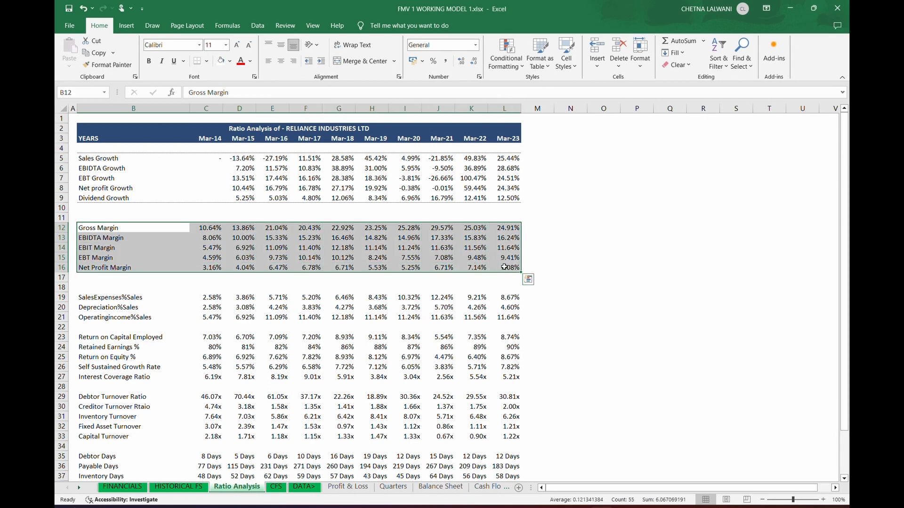
{"action": "key", "text": "ctrl+1"}
{"action": "left_click", "coordinate": [216, 262]}
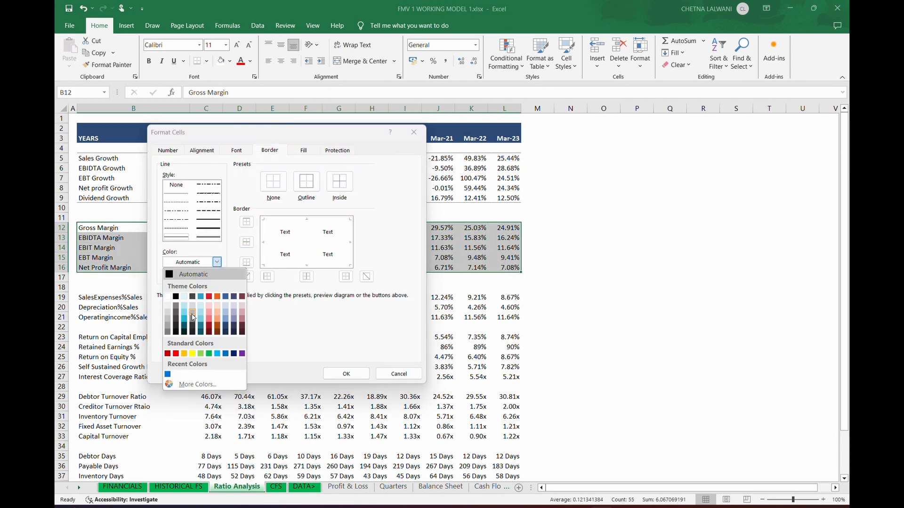
{"action": "left_click", "coordinate": [234, 354]}
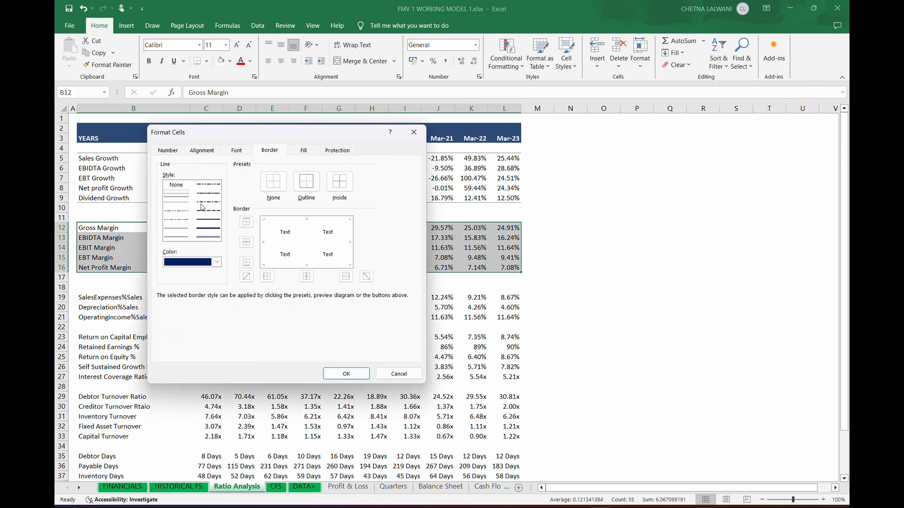
{"action": "left_click", "coordinate": [247, 262]}
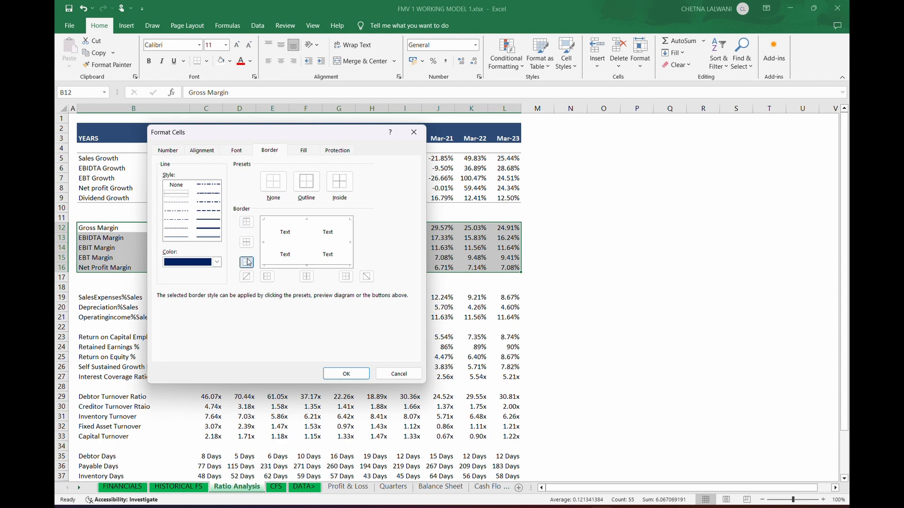
{"action": "left_click", "coordinate": [246, 221]}
{"action": "left_click", "coordinate": [346, 373]}
Step: Apply hairline dark blue top and bottom borders to the percent-of-sales block B19:L21
{"action": "left_click_drag", "start_coordinate": [115, 299], "coordinate": [518, 322]}
{"action": "key", "text": "ctrl+1"}
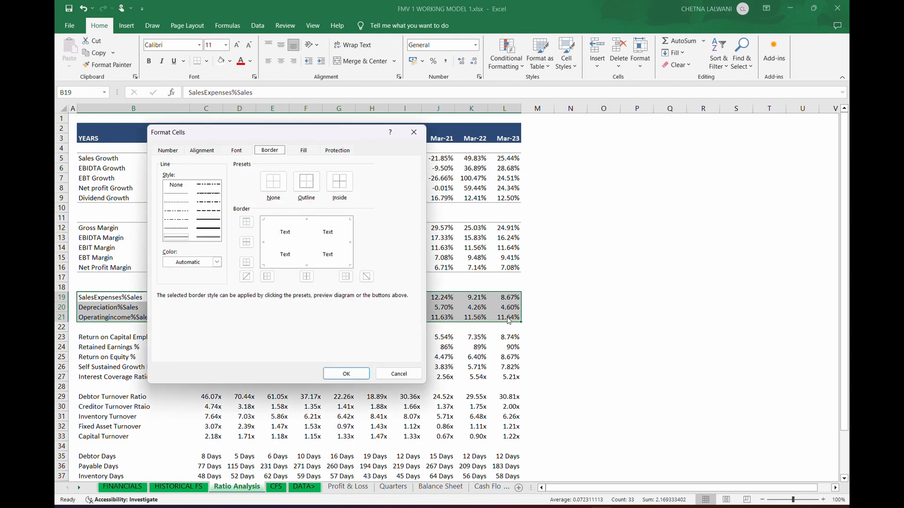
{"action": "left_click", "coordinate": [182, 195]}
{"action": "left_click", "coordinate": [217, 262]}
{"action": "left_click", "coordinate": [235, 351]}
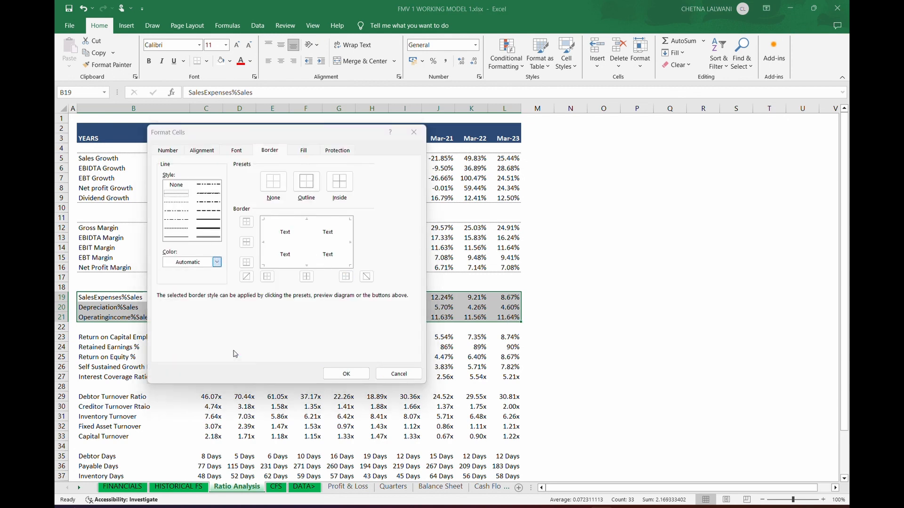
{"action": "left_click", "coordinate": [246, 221]}
{"action": "left_click", "coordinate": [246, 262]}
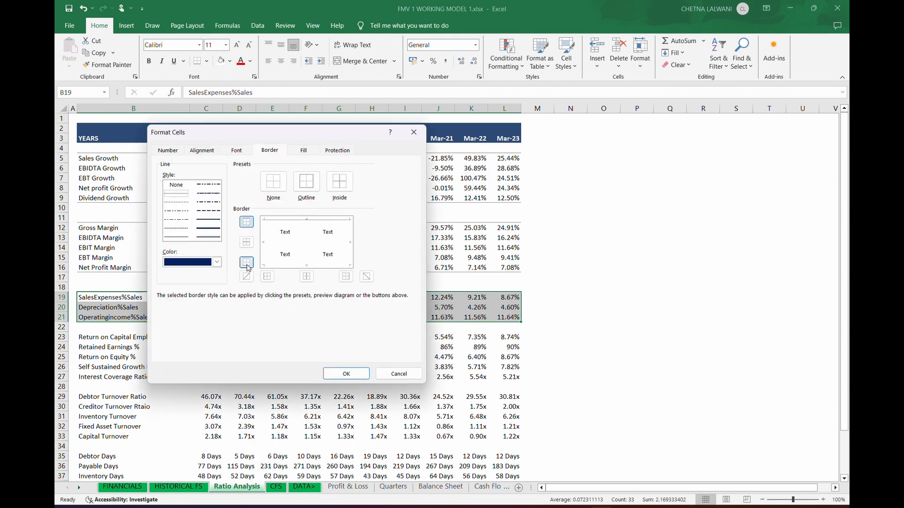
{"action": "left_click", "coordinate": [349, 375]}
Step: Apply hairline dark blue top and bottom borders to B23:L27, from Return on Capital Employed to Interest Coverage Ratio
{"action": "left_click_drag", "start_coordinate": [122, 337], "coordinate": [509, 374]}
{"action": "key", "text": "ctrl+1"}
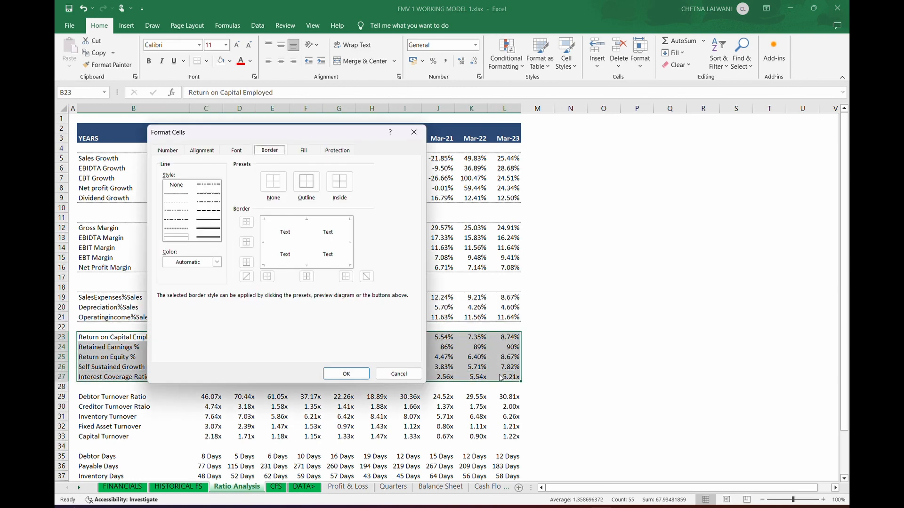
{"action": "left_click", "coordinate": [216, 262]}
{"action": "left_click", "coordinate": [235, 333]}
{"action": "left_click", "coordinate": [177, 193]}
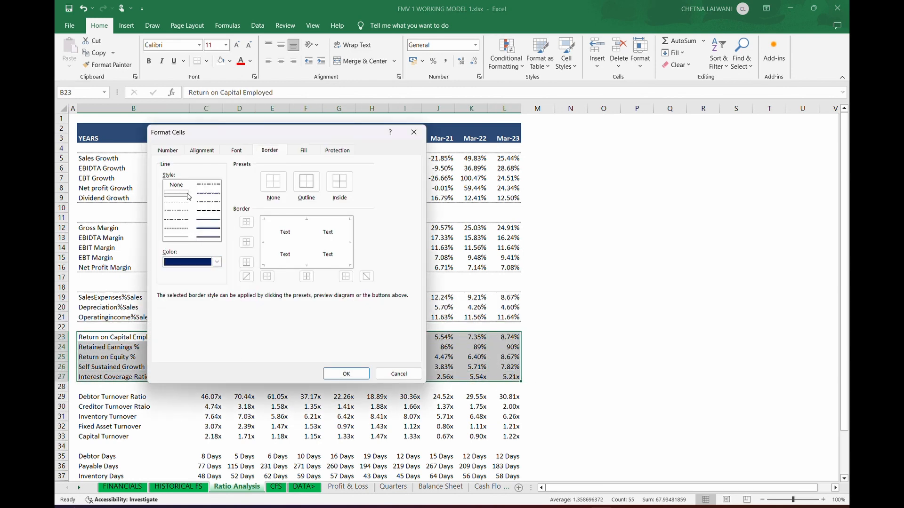
{"action": "left_click", "coordinate": [247, 223]}
{"action": "left_click", "coordinate": [246, 262]}
{"action": "left_click", "coordinate": [347, 374]}
Step: Apply hairline dark blue top and bottom borders to the turnover ratios block B29:L33
{"action": "scroll", "coordinate": [129, 298], "scroll_direction": "down", "scroll_amount": 3}
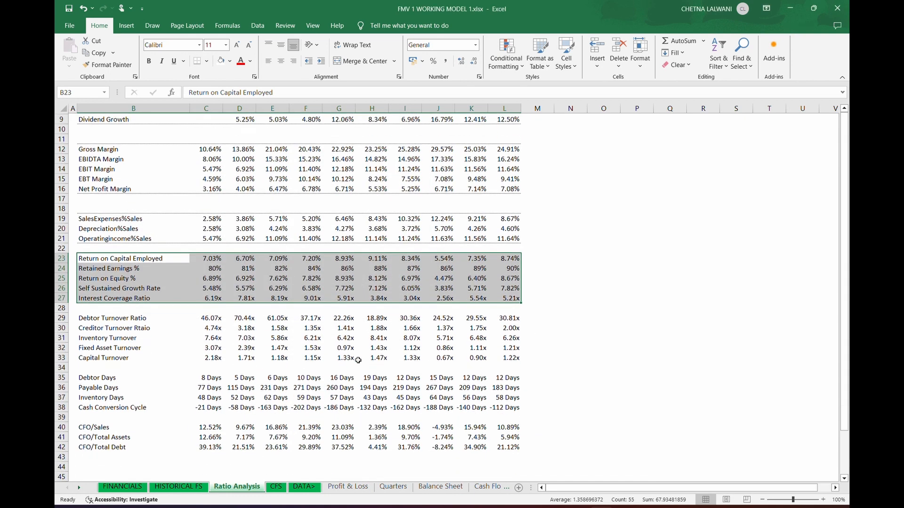
{"action": "left_click_drag", "start_coordinate": [128, 298], "coordinate": [513, 337]}
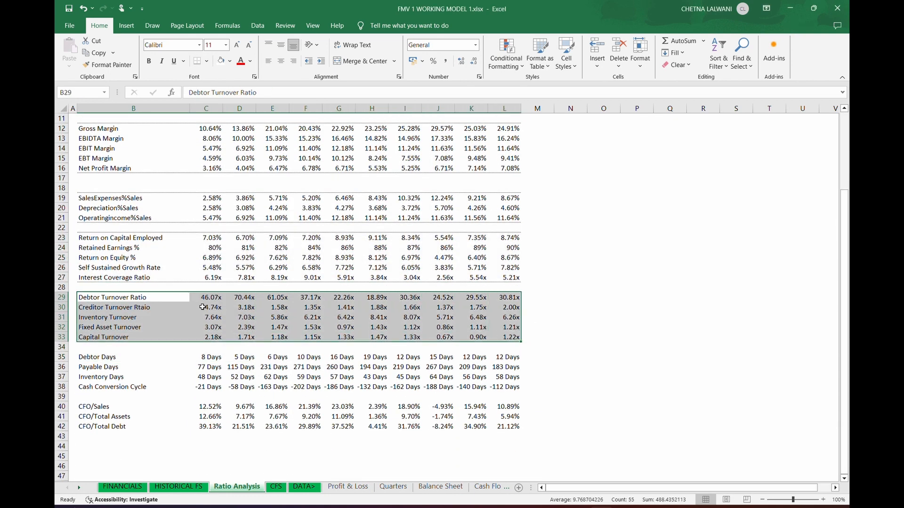
{"action": "key", "text": "ctrl+1"}
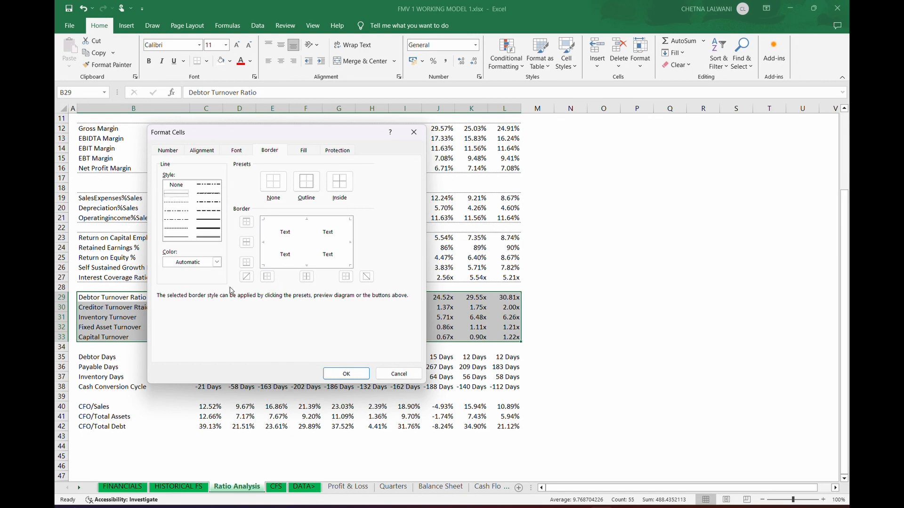
{"action": "left_click", "coordinate": [217, 262]}
{"action": "left_click", "coordinate": [234, 354]}
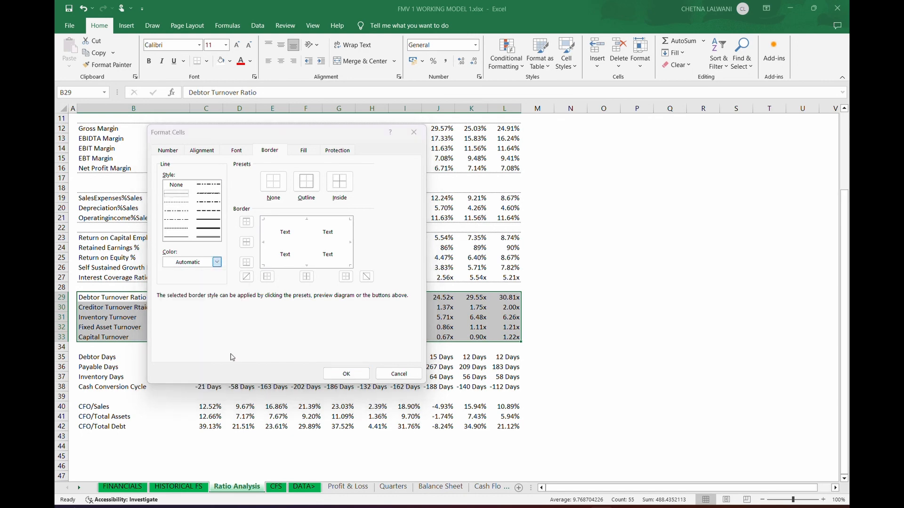
{"action": "left_click", "coordinate": [247, 221]}
{"action": "left_click", "coordinate": [247, 262]}
{"action": "left_click", "coordinate": [346, 374]}
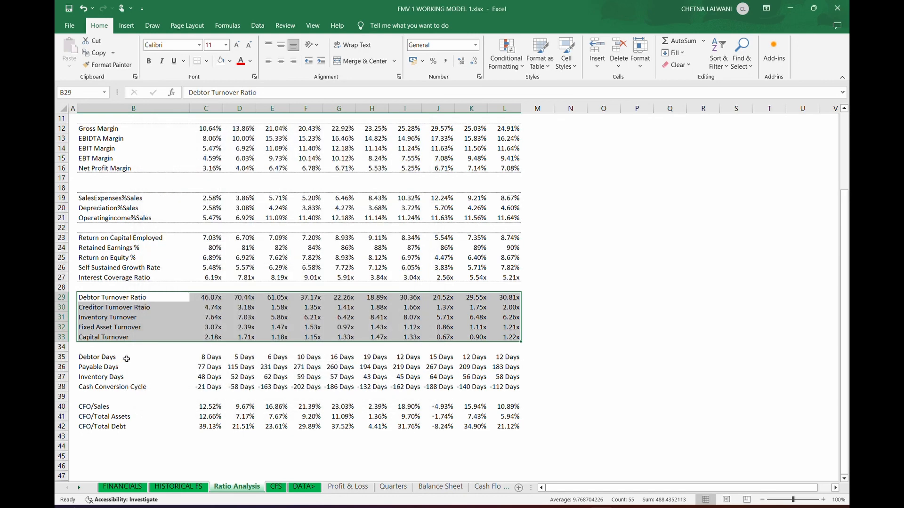
Step: Apply hairline dark blue top and bottom borders to B35:L38, from Debtor Days to Cash Conversion Cycle
{"action": "left_click_drag", "start_coordinate": [126, 358], "coordinate": [506, 386]}
{"action": "key", "text": "ctrl+1"}
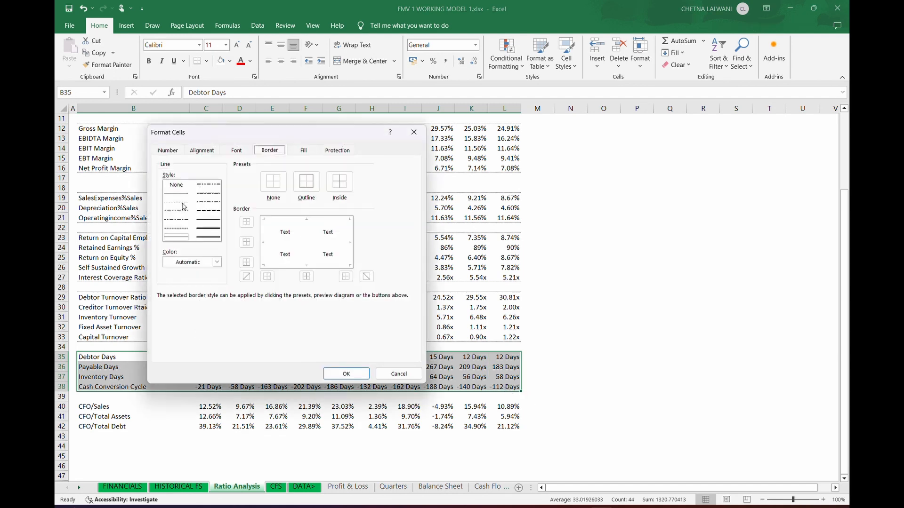
{"action": "left_click", "coordinate": [200, 229]}
{"action": "left_click", "coordinate": [217, 263]}
{"action": "left_click", "coordinate": [232, 354]}
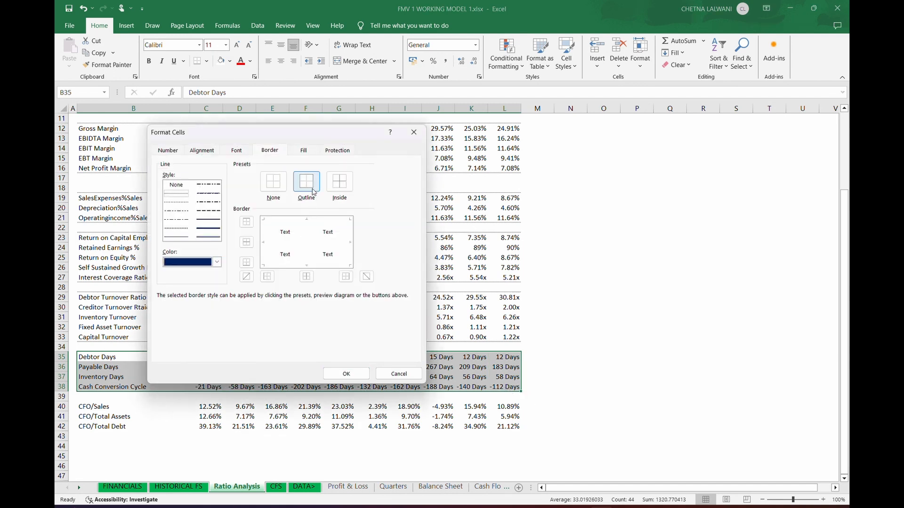
{"action": "left_click", "coordinate": [247, 222]}
{"action": "left_click", "coordinate": [247, 262]}
{"action": "left_click", "coordinate": [364, 374]}
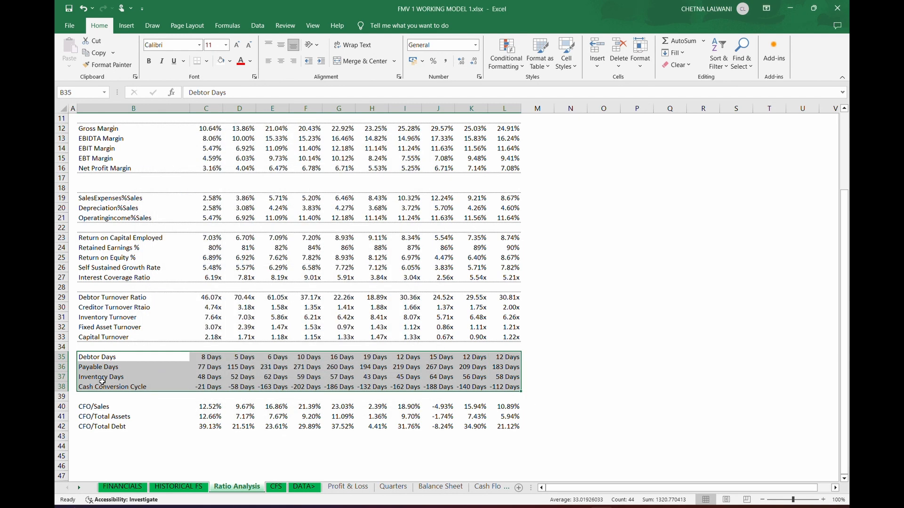
Step: Apply dark blue top and bottom borders to the CFO ratios block B40:L42
{"action": "left_click_drag", "start_coordinate": [99, 406], "coordinate": [506, 426]}
{"action": "key", "text": "ctrl+1"}
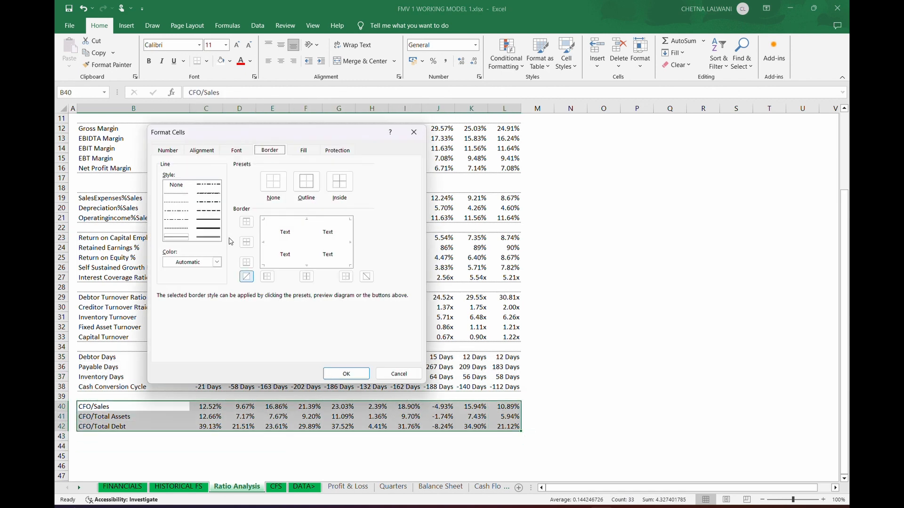
{"action": "left_click", "coordinate": [216, 263]}
{"action": "left_click", "coordinate": [233, 354]}
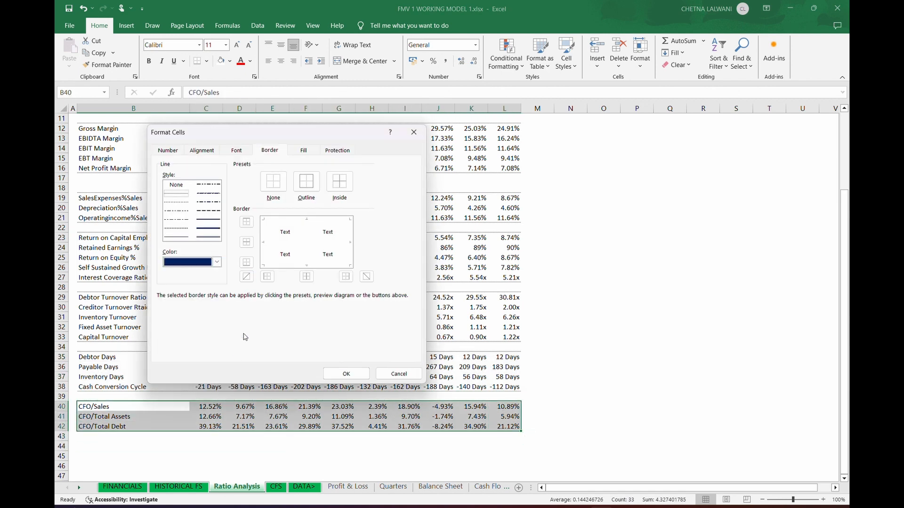
{"action": "left_click", "coordinate": [247, 221]}
{"action": "left_click", "coordinate": [247, 263]}
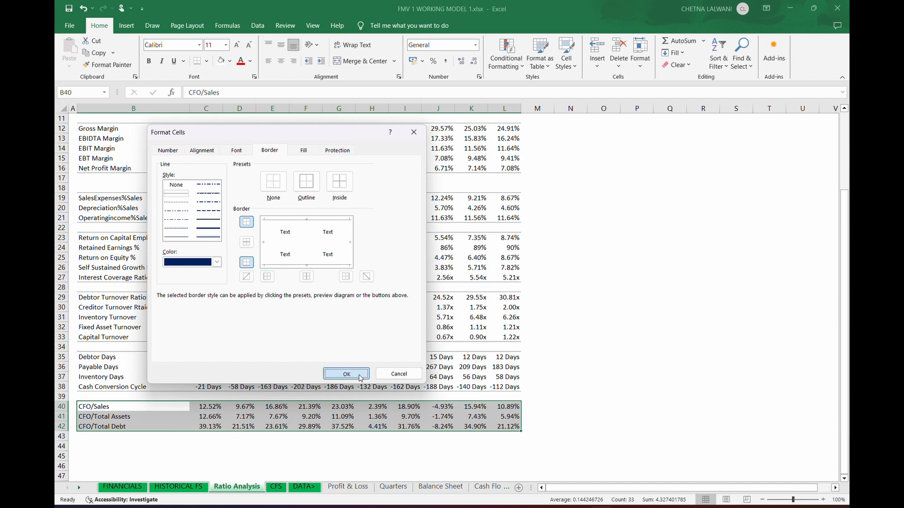
{"action": "left_click", "coordinate": [353, 374]}
{"action": "left_click", "coordinate": [666, 248]}
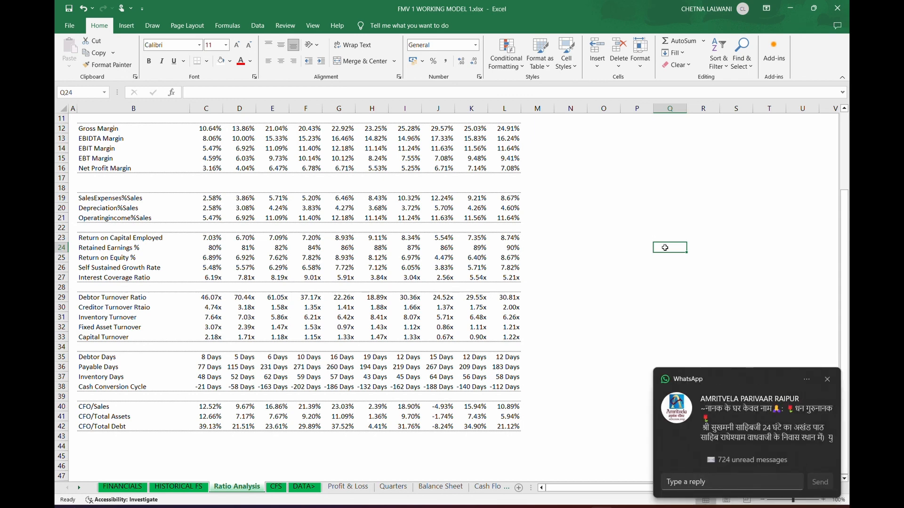
Step: Undo the last two border changes and reapply the dark blue top and bottom borders to B35:L38 and B40:L42
{"action": "key", "text": "ctrl+z"}
{"action": "key", "text": "ctrl+z"}
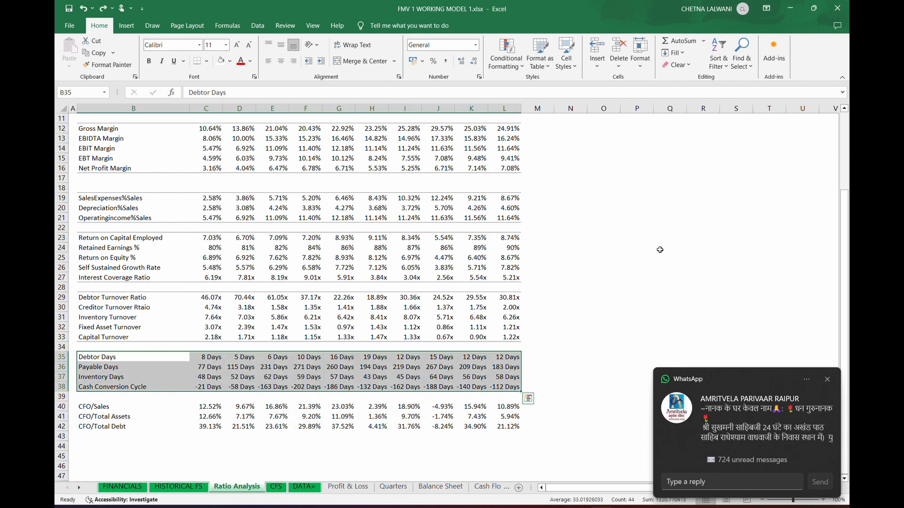
{"action": "left_click", "coordinate": [101, 427]}
{"action": "left_click_drag", "start_coordinate": [101, 368], "coordinate": [514, 387]}
{"action": "key", "text": "Down"}
{"action": "key", "text": "Down"}
{"action": "key", "text": "Down"}
{"action": "key", "text": "Down"}
{"action": "key", "text": "Down"}
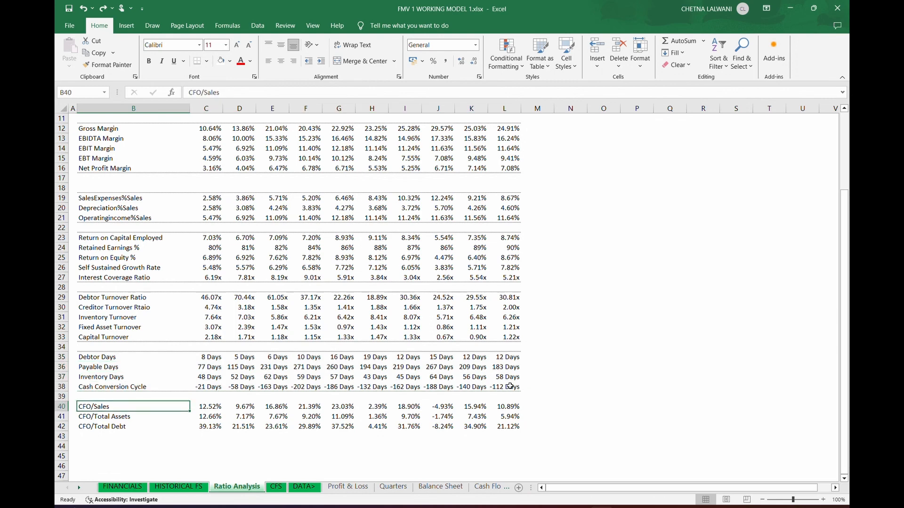
{"action": "key", "text": "ctrl+shift+Right"}
{"action": "key", "text": "ctrl+shift+Down"}
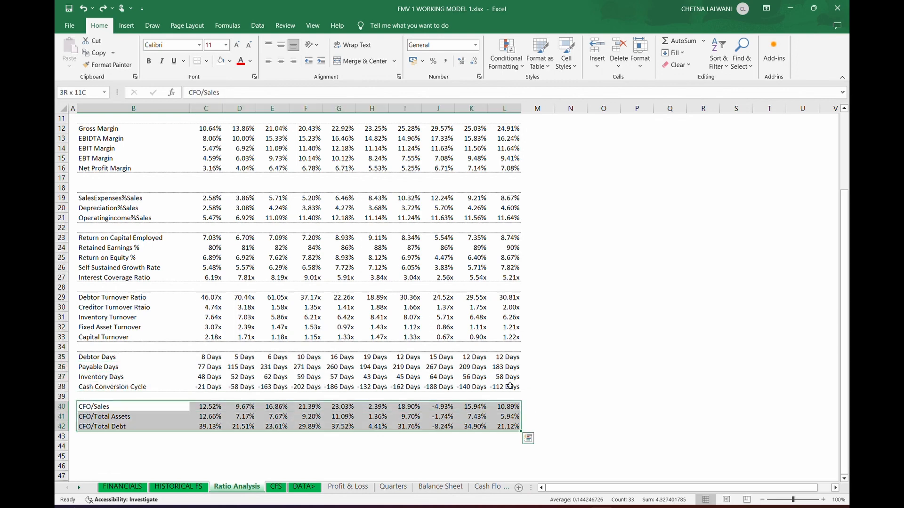
{"action": "key", "text": "Right"}
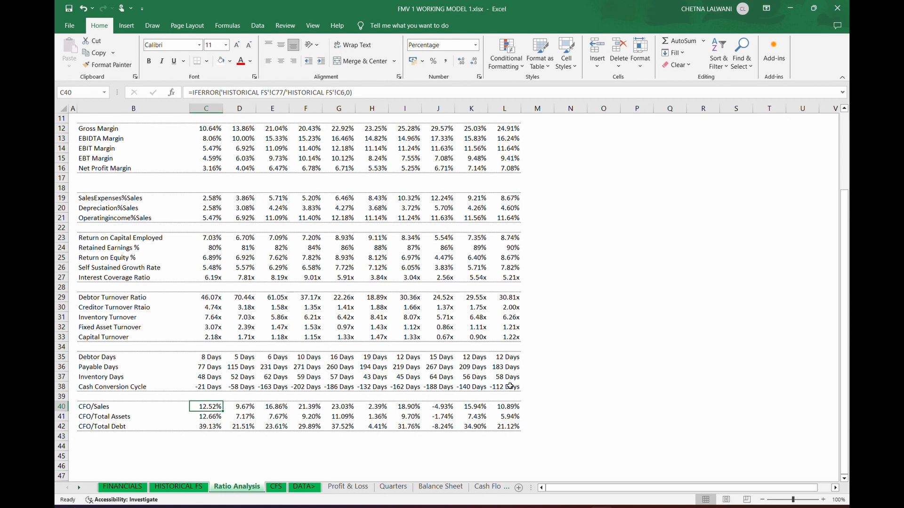
Step: Delete the extra blank row 18 above the SalesExpenses%Sales row
{"action": "scroll", "coordinate": [518, 388], "scroll_direction": "up", "scroll_amount": 1}
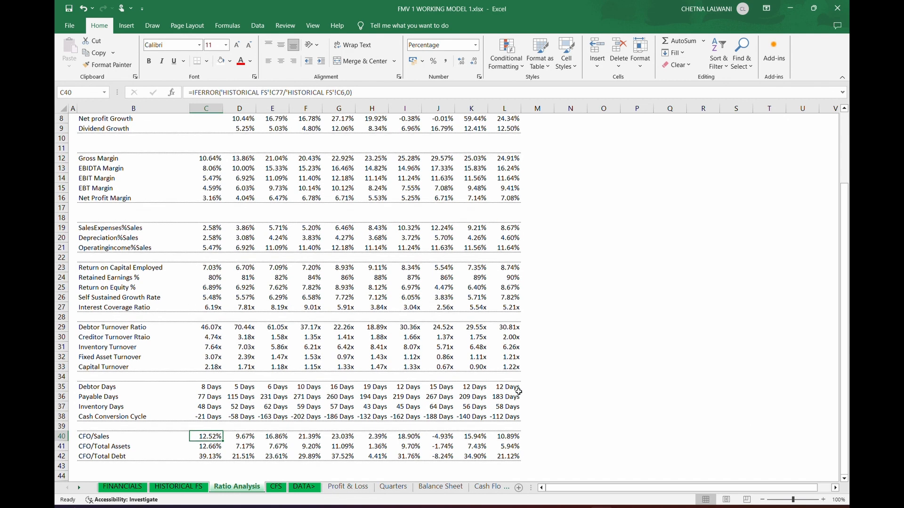
{"action": "left_click", "coordinate": [66, 217]}
{"action": "right_click", "coordinate": [67, 219]}
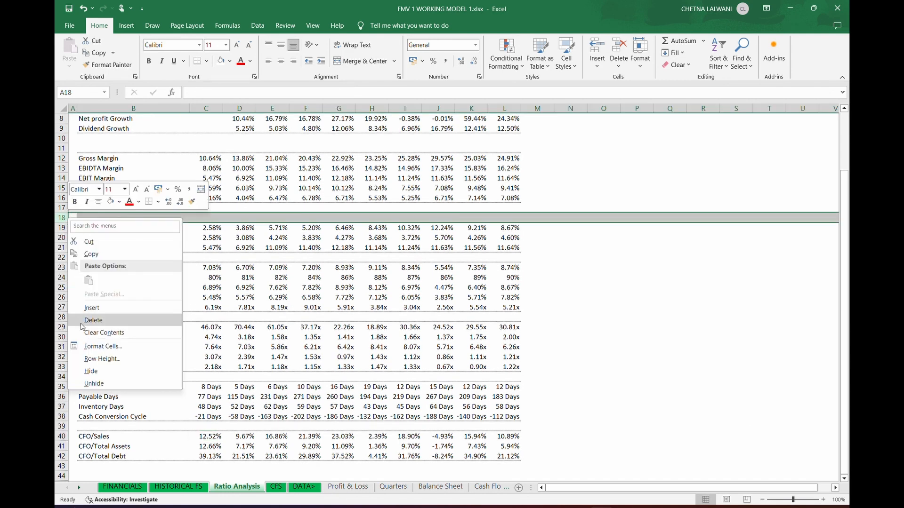
{"action": "left_click", "coordinate": [111, 320]}
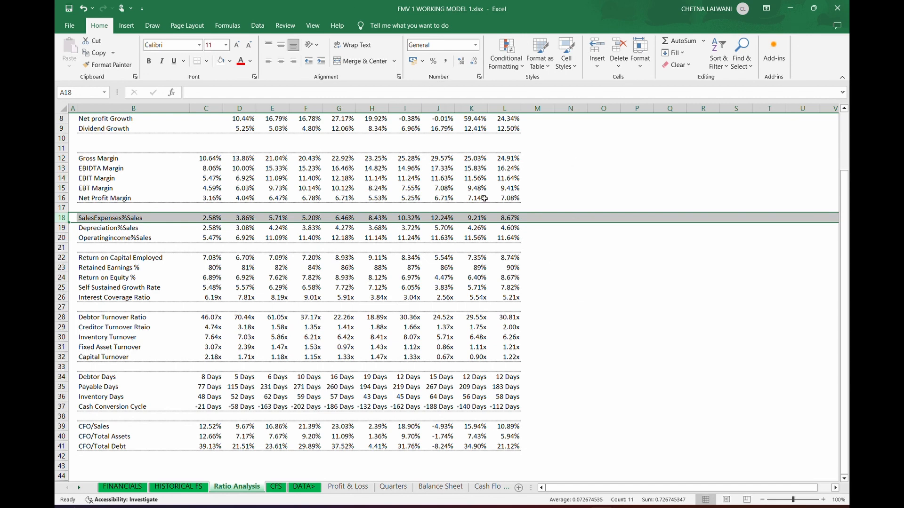
Step: Widen column M and insert a line sparkline in M5 from the Sales Growth data D5:L5
{"action": "left_click_drag", "start_coordinate": [553, 108], "coordinate": [625, 107]}
{"action": "scroll", "coordinate": [551, 243], "scroll_direction": "up", "scroll_amount": 3}
{"action": "left_click", "coordinate": [552, 161]}
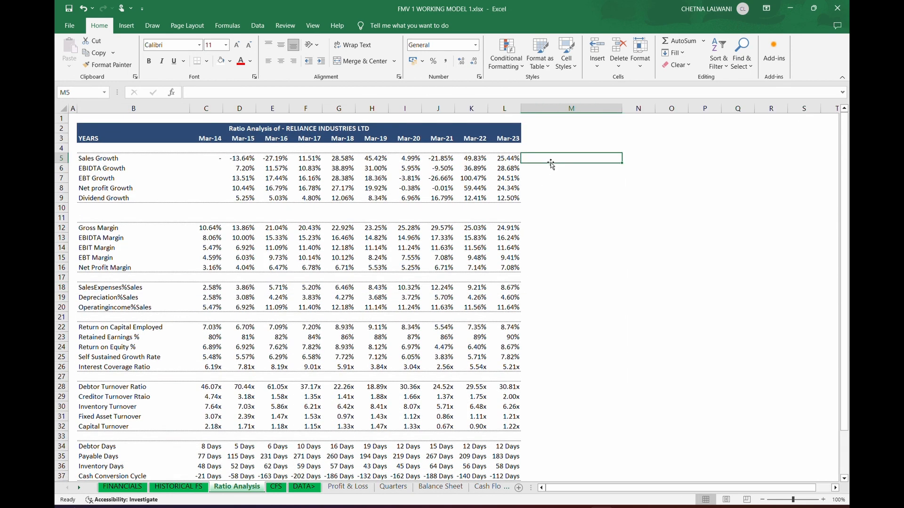
{"action": "left_click", "coordinate": [127, 29]}
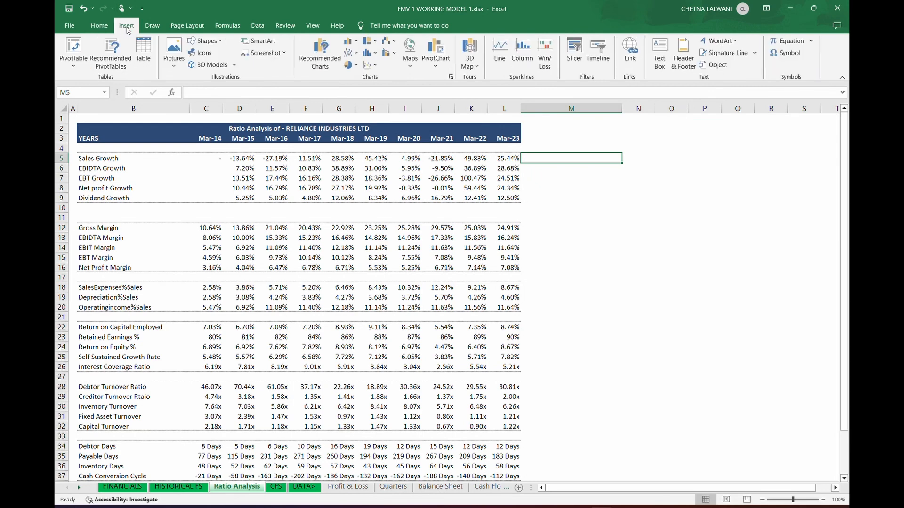
{"action": "left_click", "coordinate": [501, 56]}
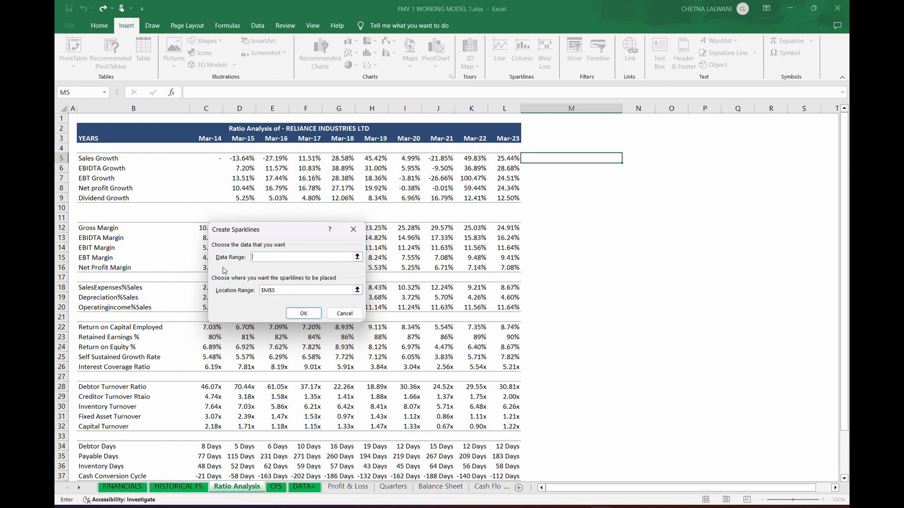
{"action": "left_click_drag", "start_coordinate": [233, 159], "coordinate": [504, 160]}
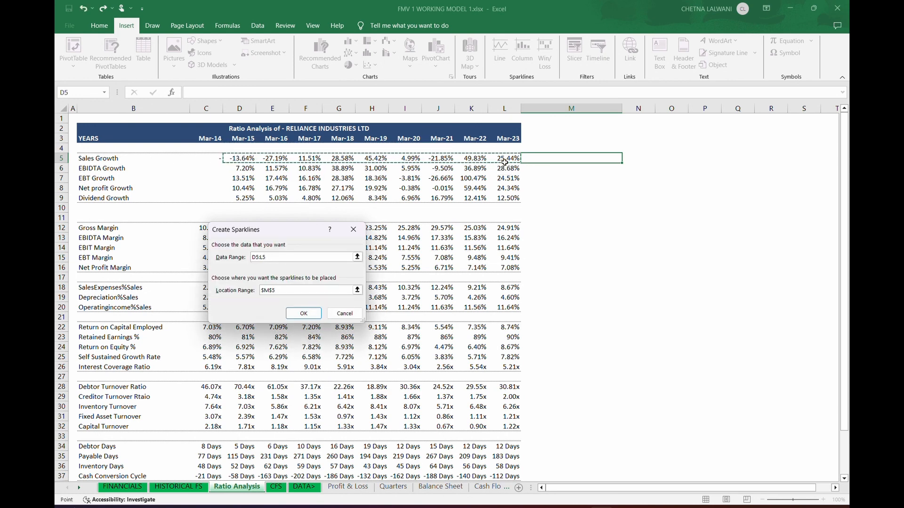
{"action": "left_click", "coordinate": [302, 315]}
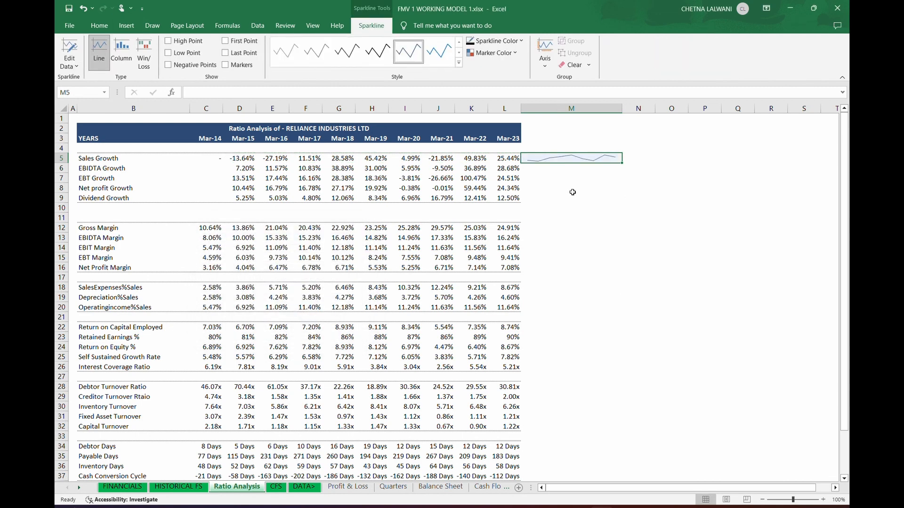
Step: Narrow column M a little and fill the Sales Growth sparkline down through M9
{"action": "left_click", "coordinate": [564, 181]}
{"action": "left_click", "coordinate": [574, 161]}
{"action": "left_click_drag", "start_coordinate": [622, 108], "coordinate": [595, 109]}
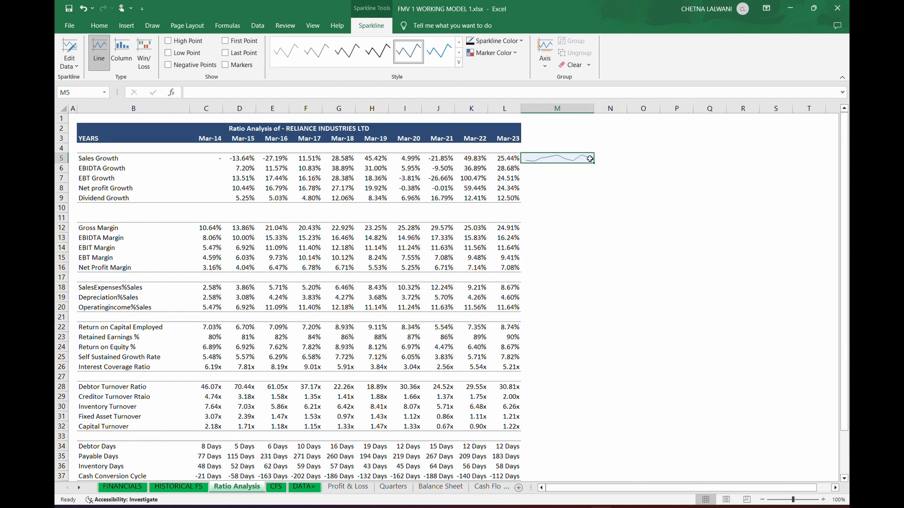
{"action": "left_click_drag", "start_coordinate": [590, 158], "coordinate": [594, 204]}
{"action": "left_click", "coordinate": [588, 215]}
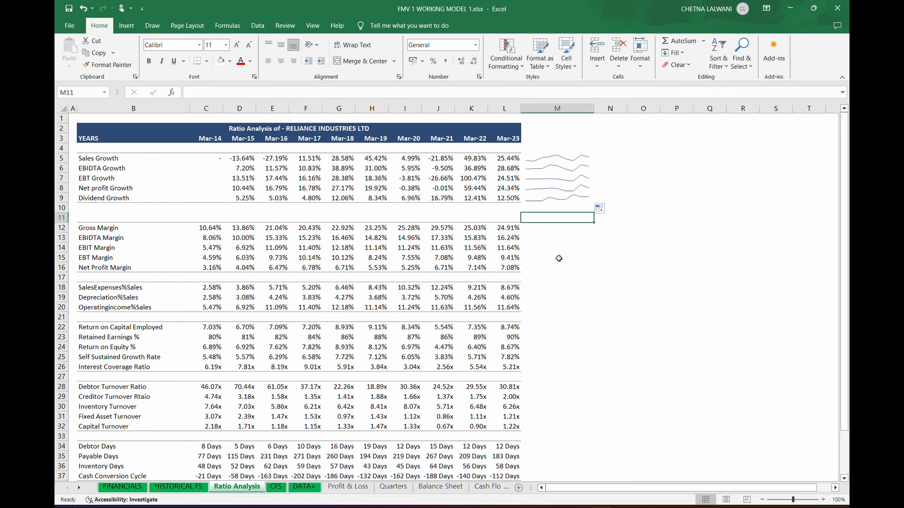
Step: Insert a line sparkline in M12 from the Gross Margin data C12:L12
{"action": "left_click", "coordinate": [551, 240]}
{"action": "left_click", "coordinate": [552, 226]}
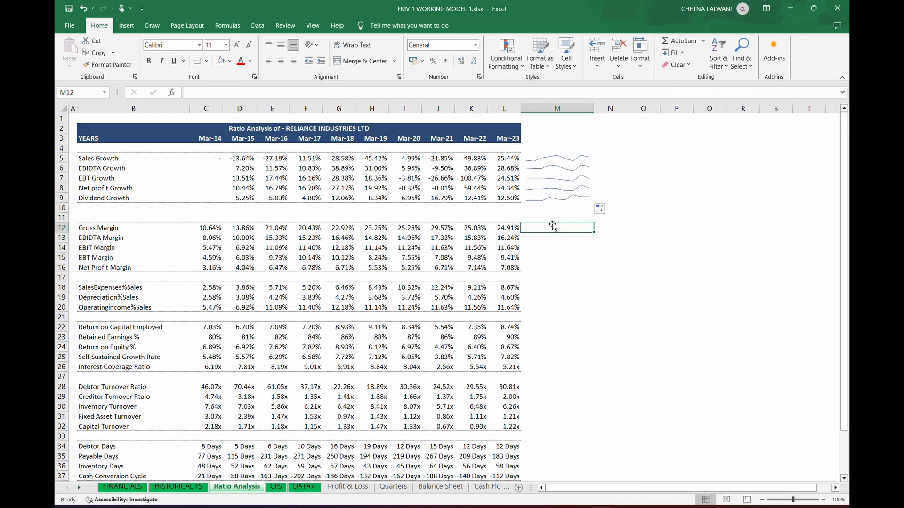
{"action": "left_click", "coordinate": [126, 26]}
{"action": "left_click", "coordinate": [499, 51]}
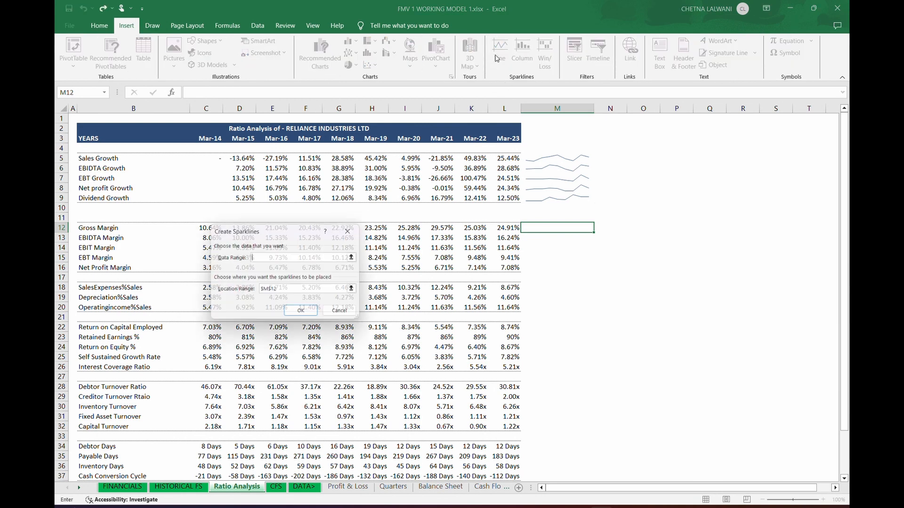
{"action": "left_click_drag", "start_coordinate": [289, 238], "coordinate": [273, 374]}
{"action": "mouse_move", "coordinate": [207, 231]}
{"action": "left_mouse_down"}
{"action": "mouse_move", "coordinate": [518, 239]}
{"action": "mouse_move", "coordinate": [210, 227]}
{"action": "left_mouse_up"}
{"action": "left_click_drag", "start_coordinate": [207, 228], "coordinate": [513, 229]}
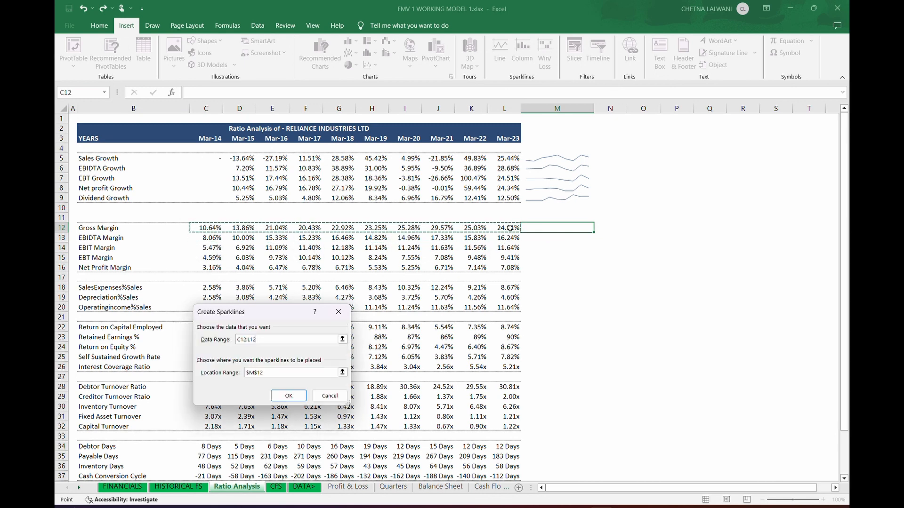
{"action": "left_click", "coordinate": [297, 399]}
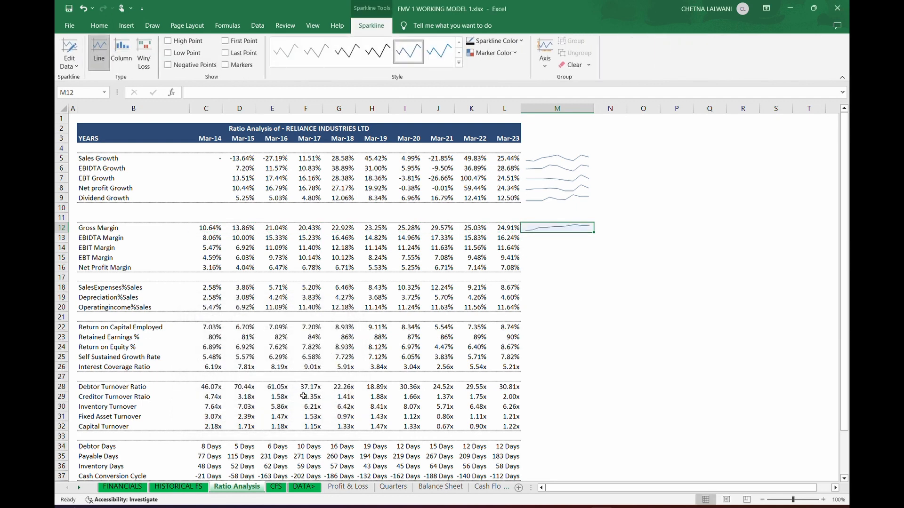
Step: Delete the extra blank row above Gross Margin and fill its sparkline down column M to the CFO/Total Debt row
{"action": "left_click_drag", "start_coordinate": [594, 232], "coordinate": [594, 273]}
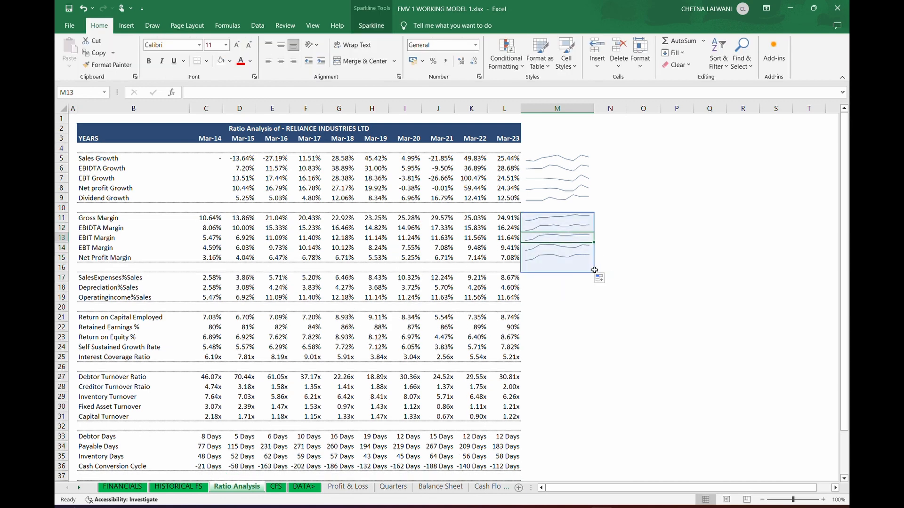
{"action": "left_click_drag", "start_coordinate": [592, 270], "coordinate": [597, 447]}
{"action": "left_click", "coordinate": [656, 347]}
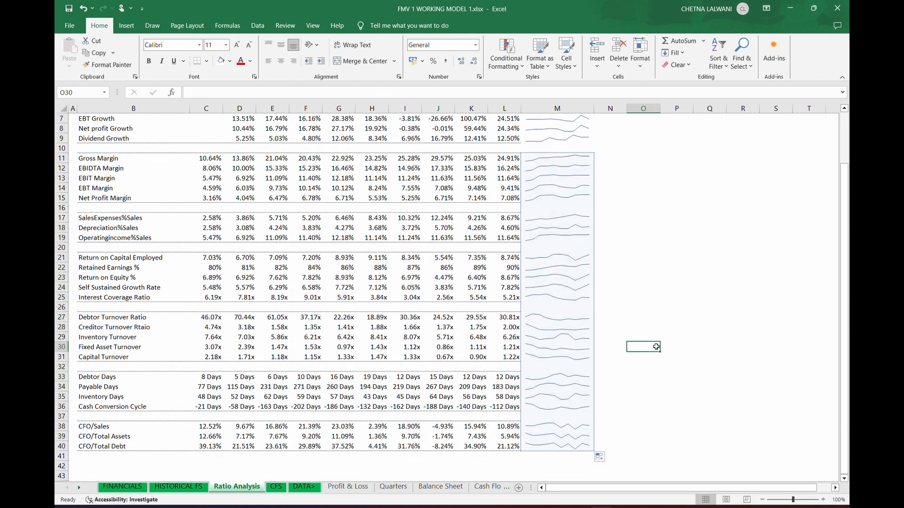
{"action": "scroll", "coordinate": [656, 347], "scroll_direction": "up", "scroll_amount": 2}
{"action": "scroll", "coordinate": [656, 347], "scroll_direction": "down", "scroll_amount": 5}
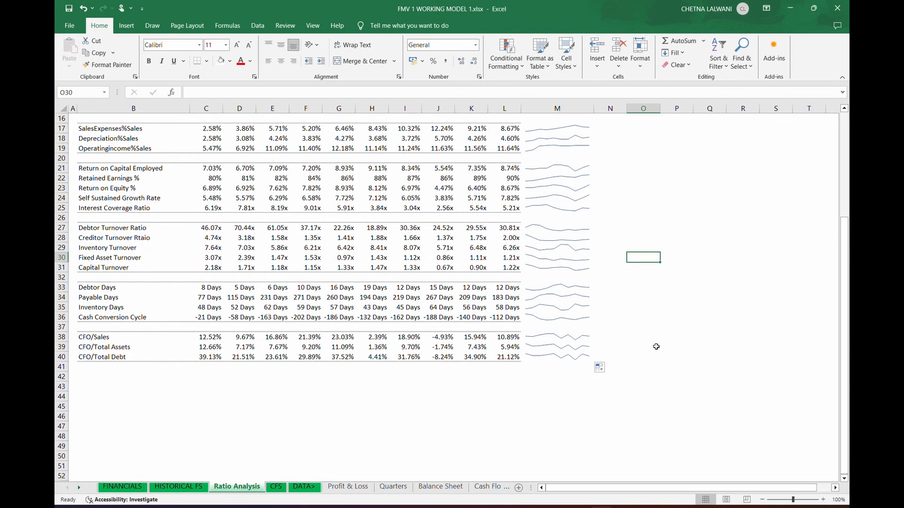
Step: Freeze the title and year header rows above row 4
{"action": "scroll", "coordinate": [657, 347], "scroll_direction": "up", "scroll_amount": 3}
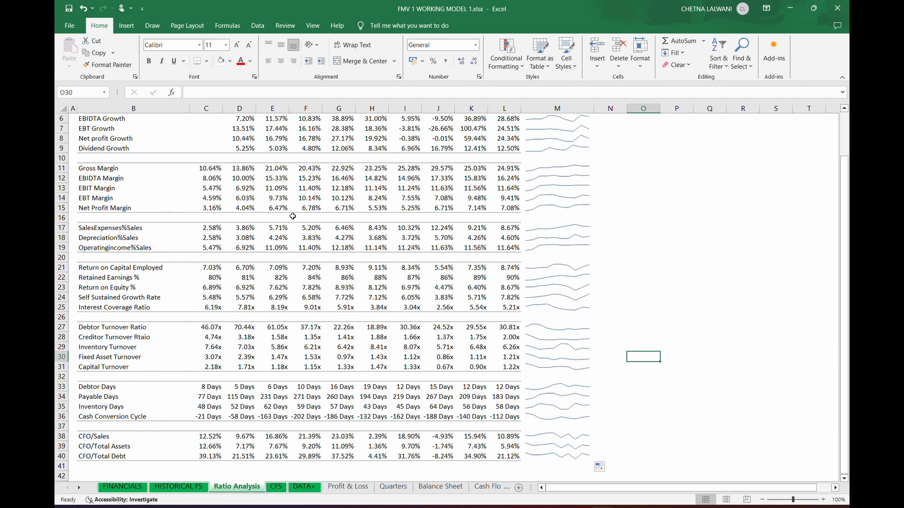
{"action": "scroll", "coordinate": [293, 216], "scroll_direction": "up", "scroll_amount": 2}
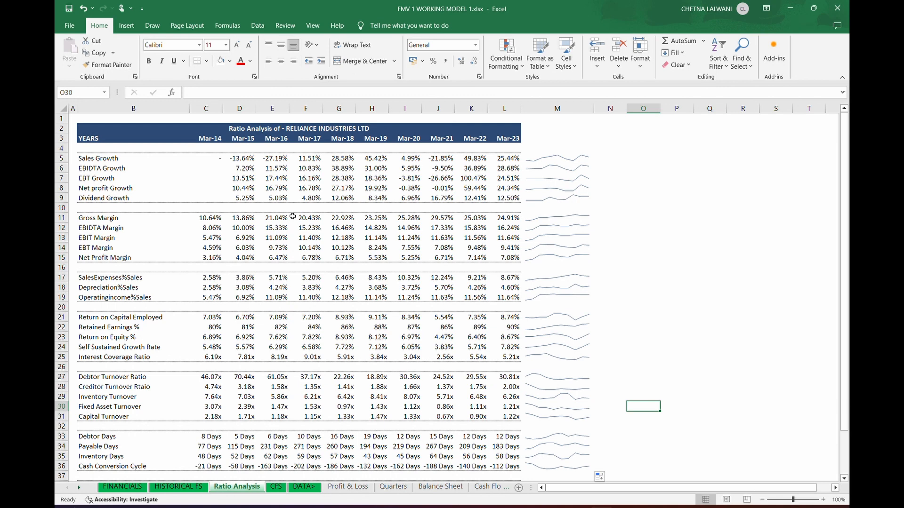
{"action": "left_click", "coordinate": [61, 148]}
{"action": "left_click", "coordinate": [319, 27]}
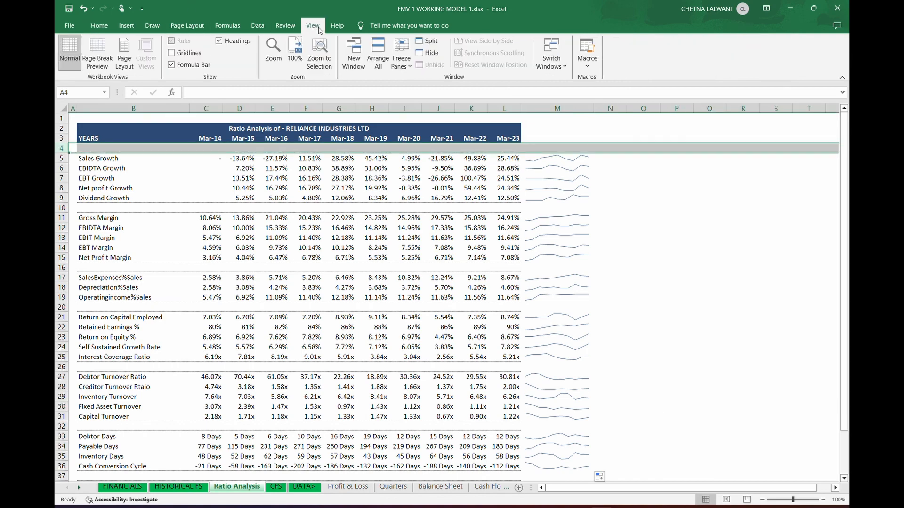
{"action": "left_click", "coordinate": [401, 57]}
{"action": "left_click", "coordinate": [424, 84]}
{"action": "scroll", "coordinate": [418, 245], "scroll_direction": "down", "scroll_amount": 3}
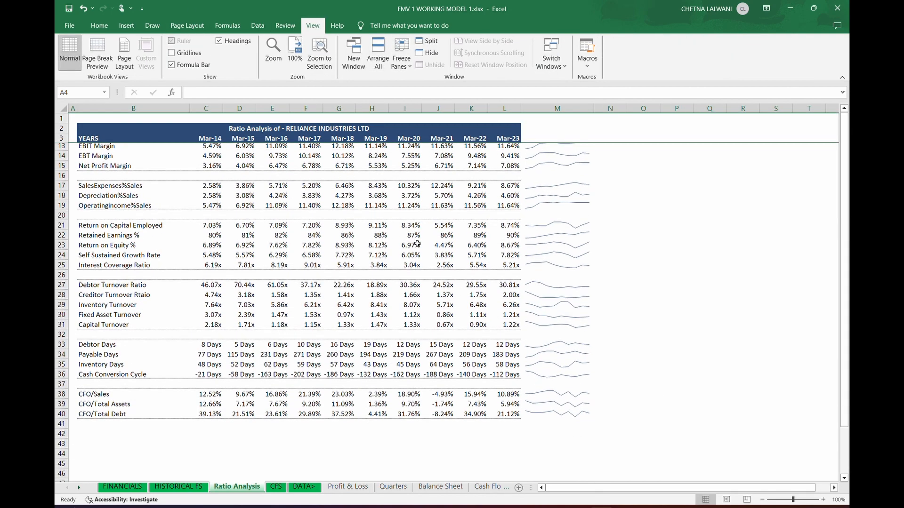
{"action": "scroll", "coordinate": [417, 245], "scroll_direction": "up", "scroll_amount": 3}
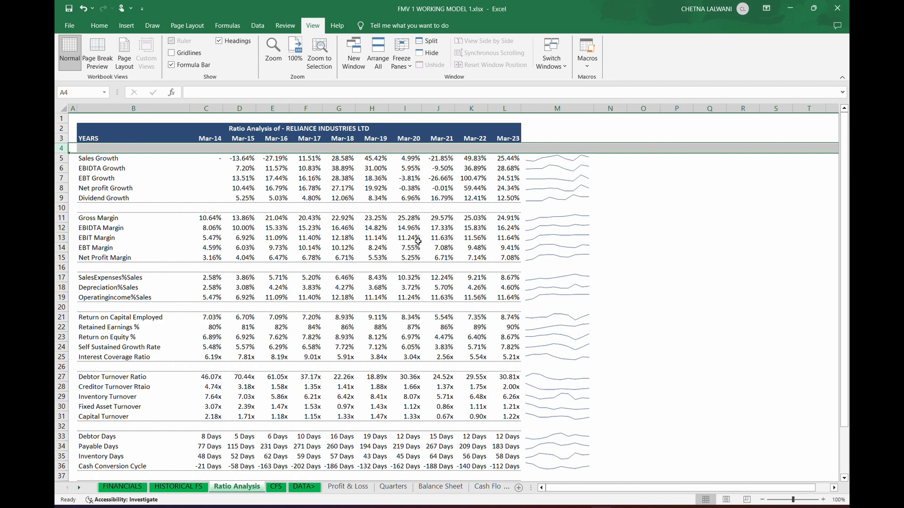
Step: Copy the Mar-23 header cell to N3 and replace its content with the heading Mean
{"action": "left_click", "coordinate": [515, 138]}
{"action": "key", "text": "ctrl+c"}
{"action": "key", "text": "Right"}
{"action": "key", "text": "Right"}
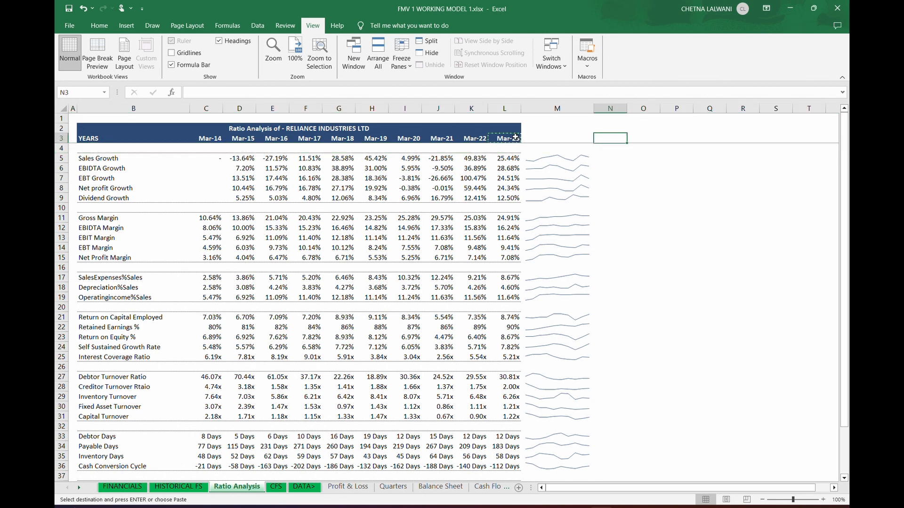
{"action": "key", "text": "Return"}
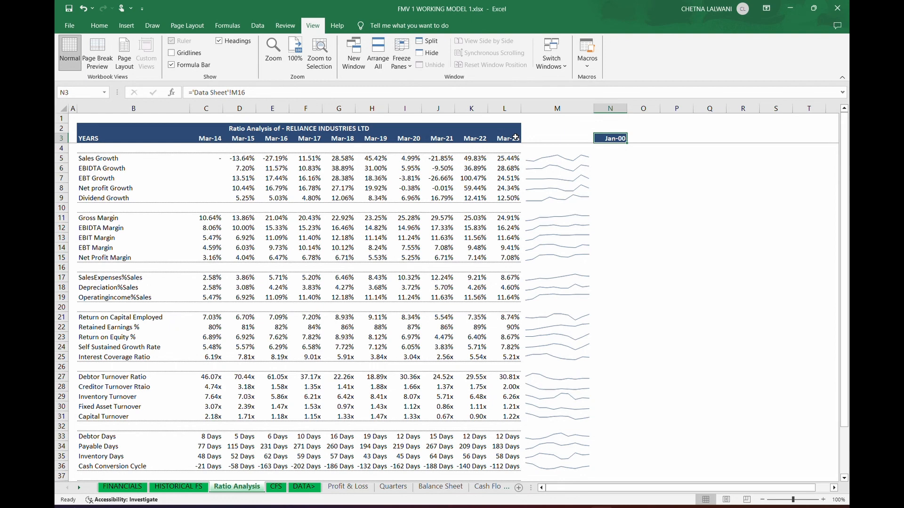
{"action": "type", "text": "Mean"}
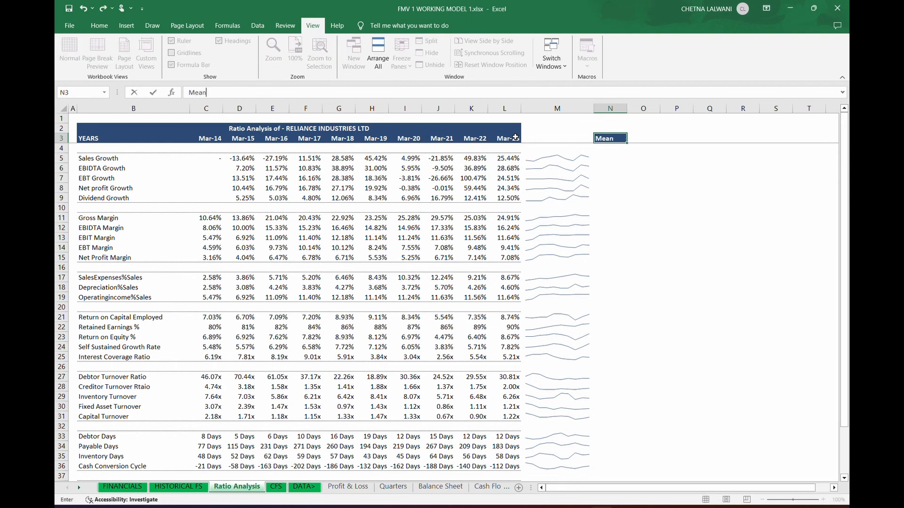
{"action": "key", "text": "ctrl+Return"}
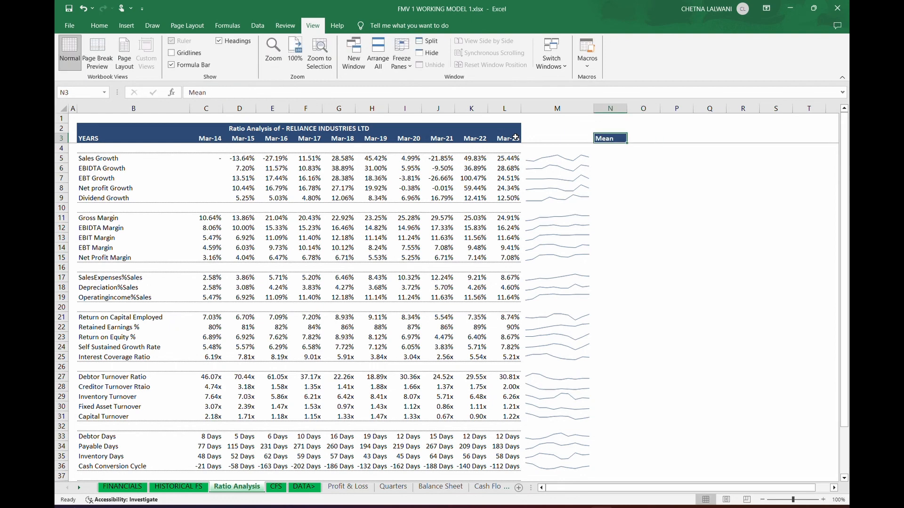
Step: Enter Median as the heading in O3, beside the Mean header
{"action": "key", "text": "Right"}
{"action": "type", "text": "Median"}
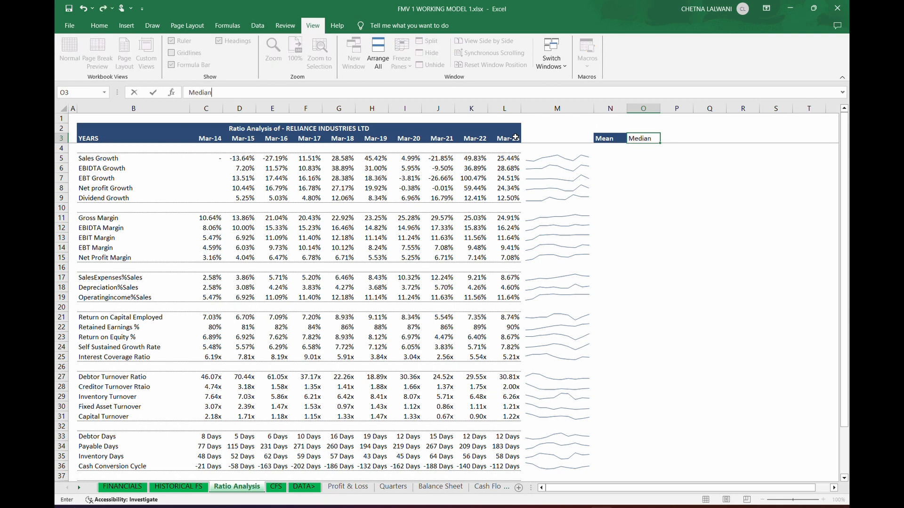
{"action": "key", "text": "ctrl+Return"}
Step: Copy the styled Mean header from N3 to O3
{"action": "key", "text": "Left"}
{"action": "key", "text": "ctrl+c"}
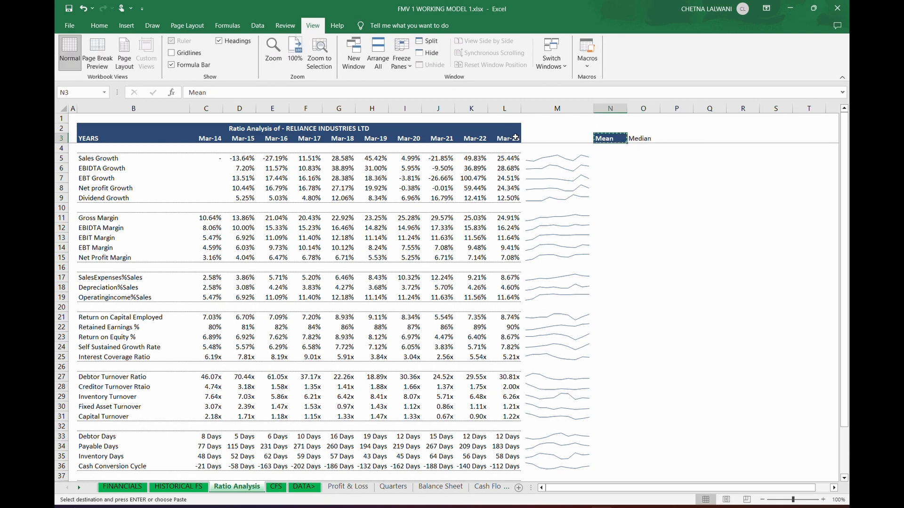
{"action": "key", "text": "Right"}
{"action": "key", "text": "ctrl+v"}
{"action": "key", "text": "ctrl+h"}
{"action": "key", "text": "Escape"}
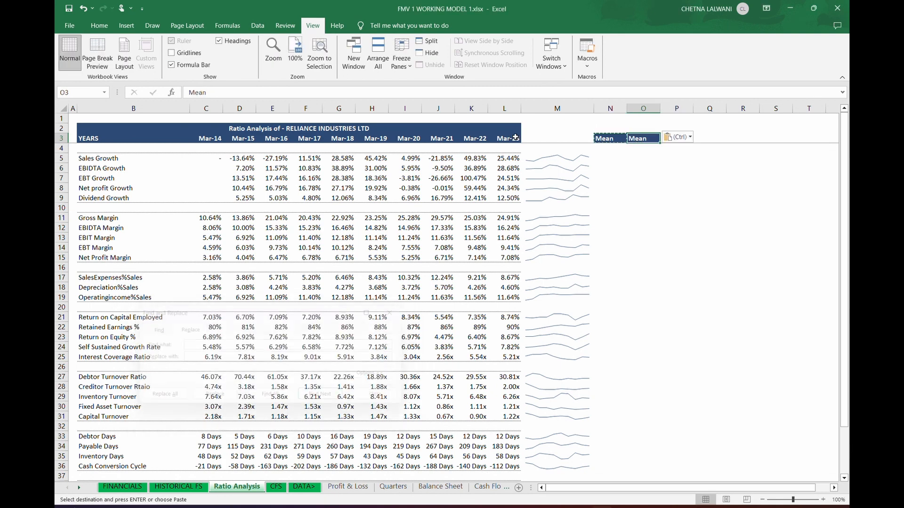
{"action": "key", "text": "ctrl+alt+v"}
{"action": "key", "text": "Return"}
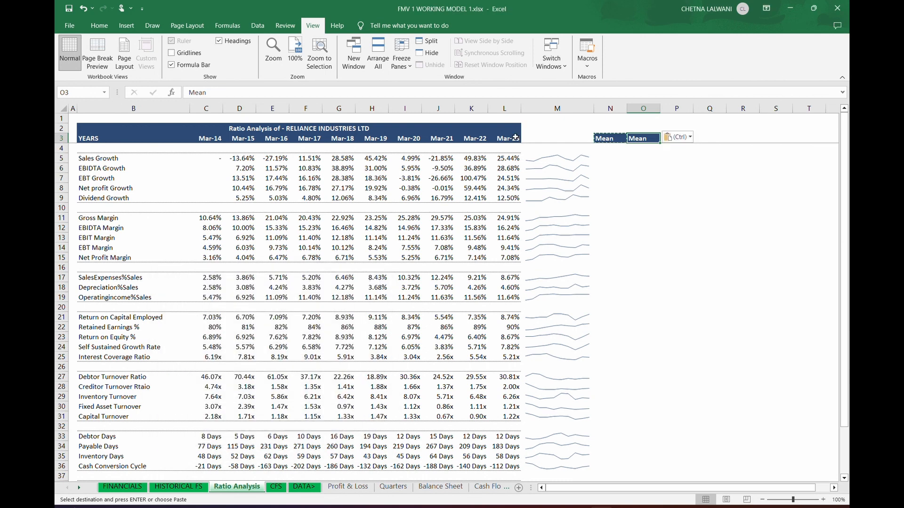
{"action": "key", "text": "Left"}
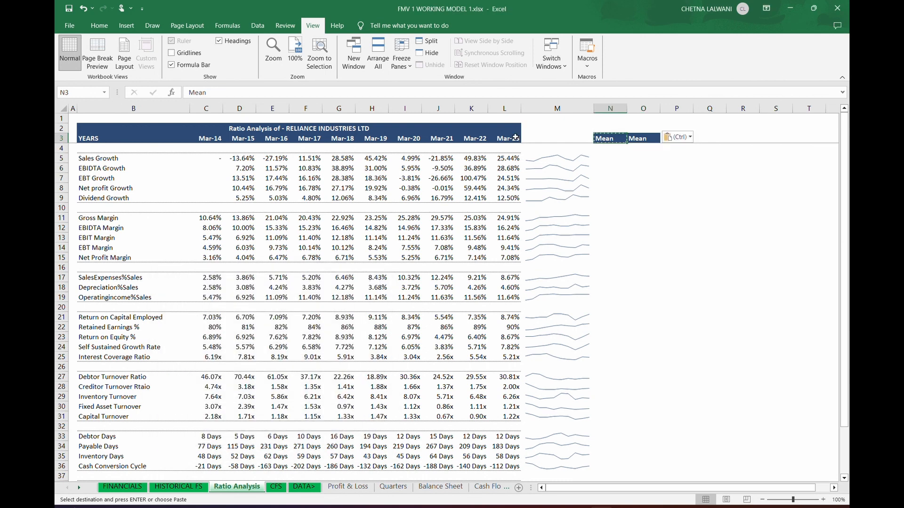
{"action": "key", "text": "Right"}
{"action": "key", "text": "Escape"}
Step: Copy the header cell O3 to P3 and change the heading in O3 to Median
{"action": "key", "text": "ctrl+c"}
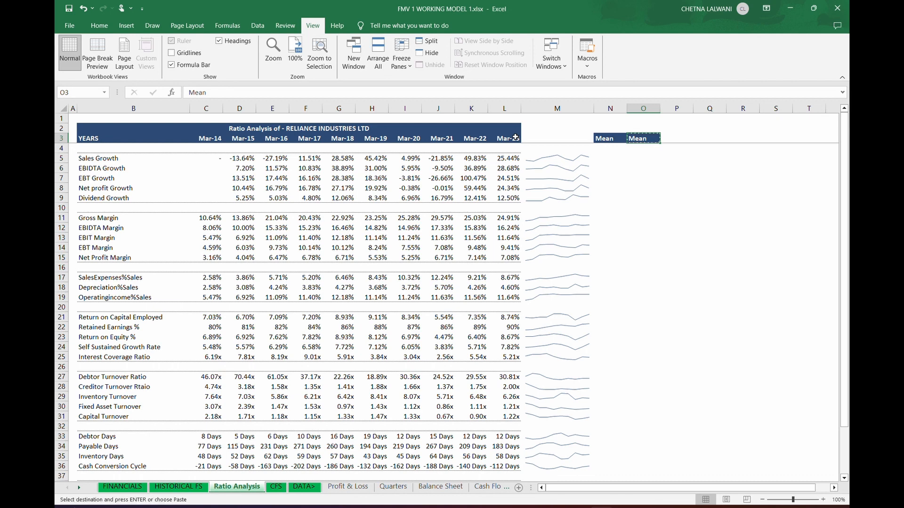
{"action": "key", "text": "Right"}
{"action": "key", "text": "Return"}
{"action": "key", "text": "Left"}
{"action": "type", "text": "Median"}
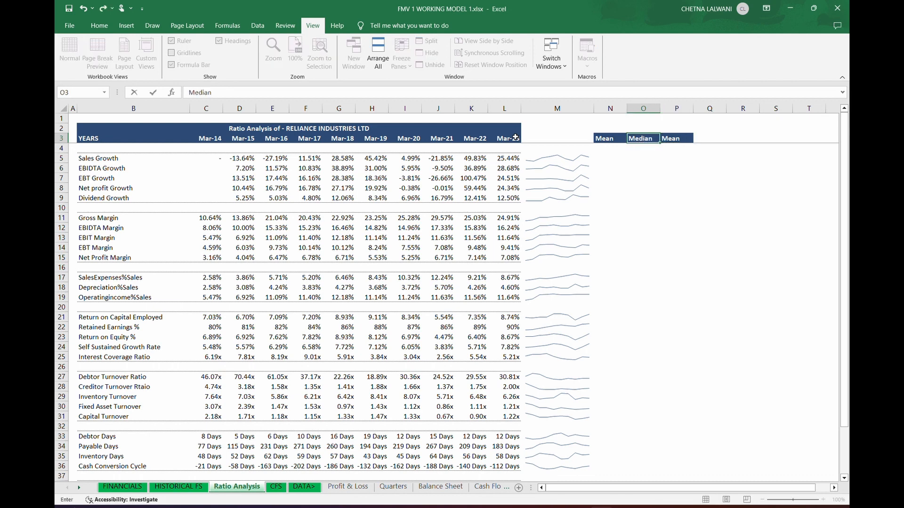
{"action": "key", "text": "Return"}
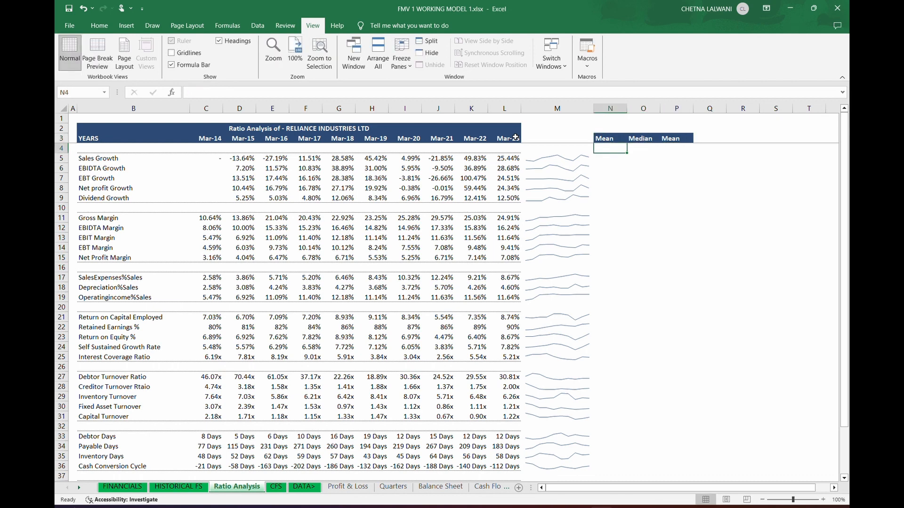
Step: Enter the Sales Growth mean in N5 as =IFERROR(AVERAGE(D5:L5),0)
{"action": "key", "text": "Down"}
{"action": "type", "text": "=iferror"}
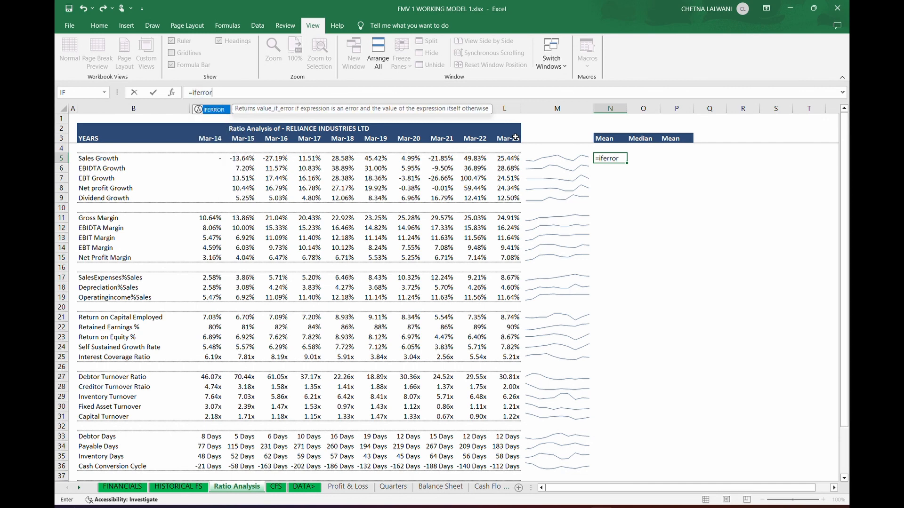
{"action": "type", "text": "(average"}
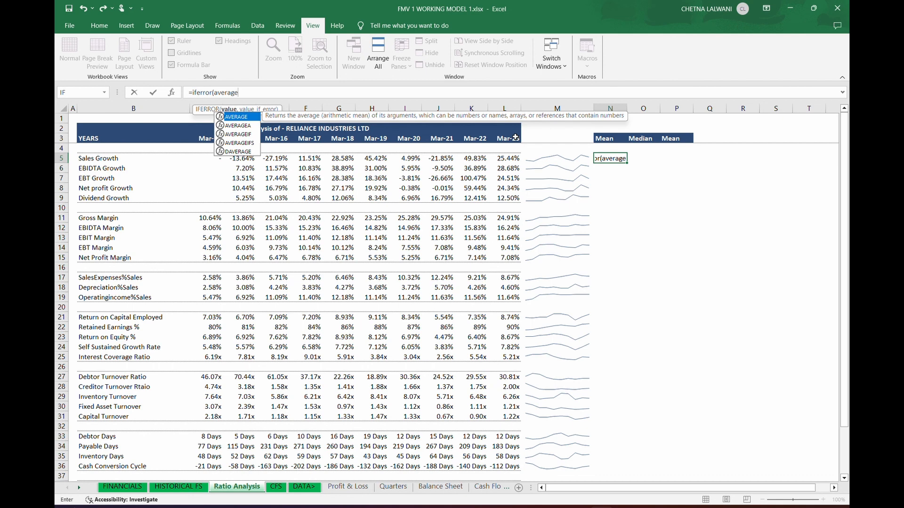
{"action": "key", "text": "Return"}
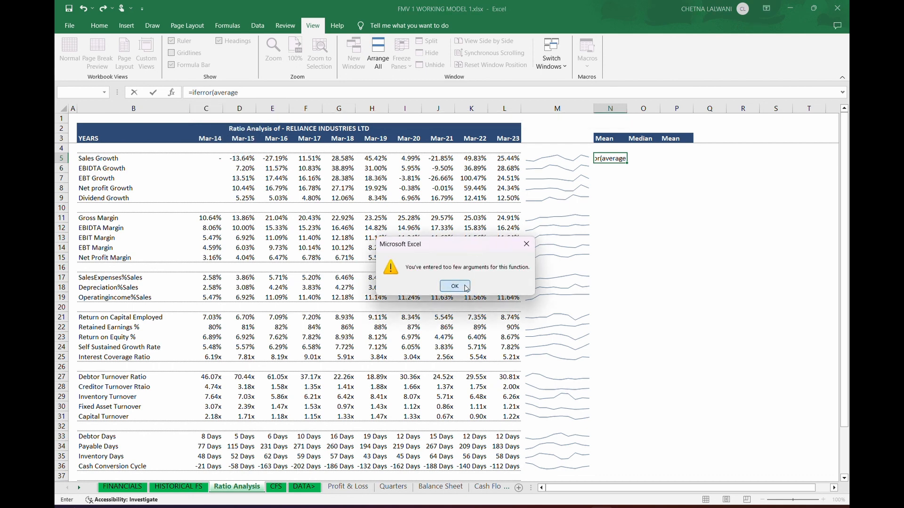
{"action": "left_click", "coordinate": [455, 286]}
{"action": "type", "text": "("}
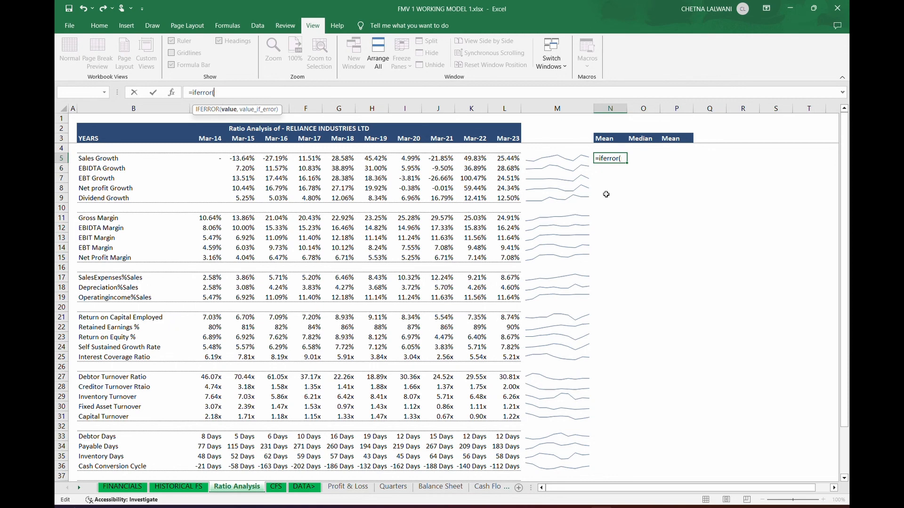
{"action": "type", "text": "averag"}
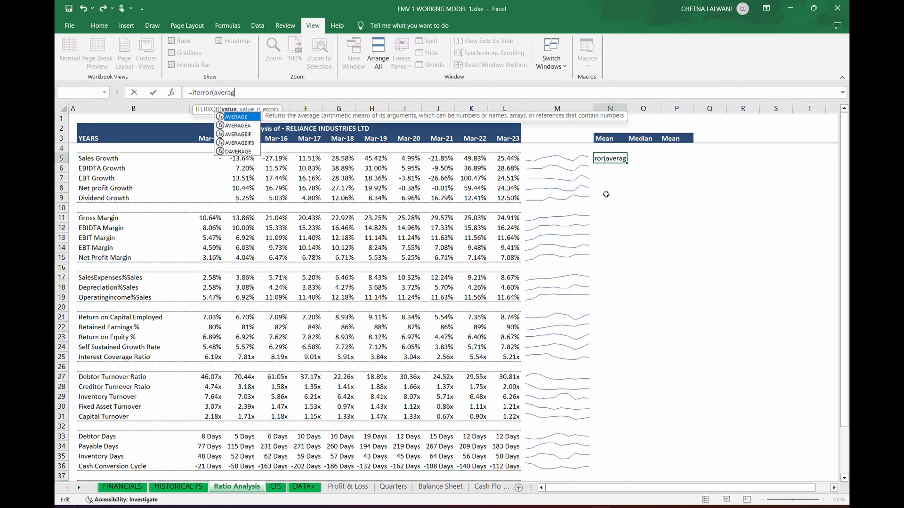
{"action": "type", "text": "e("}
{"action": "left_click_drag", "start_coordinate": [249, 158], "coordinate": [512, 162]}
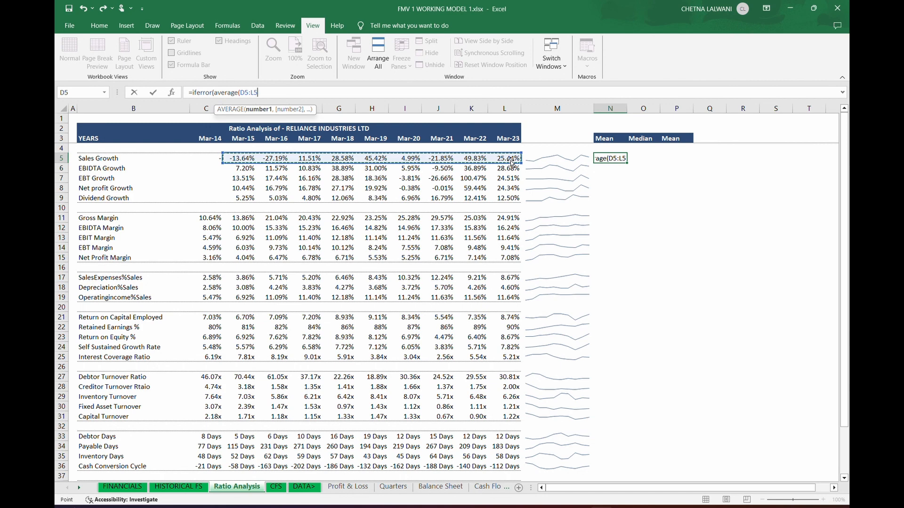
{"action": "type", "text": "),"}
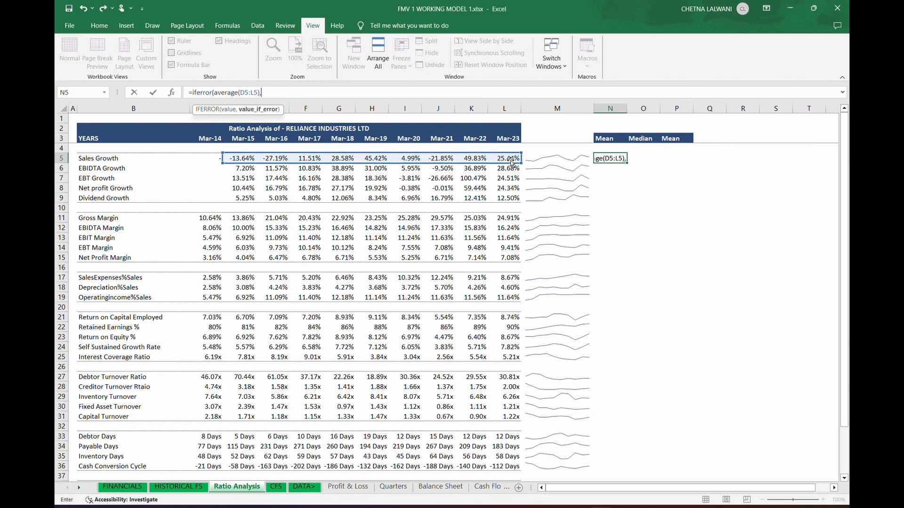
{"action": "type", "text": ")"}
{"action": "key", "text": "Return"}
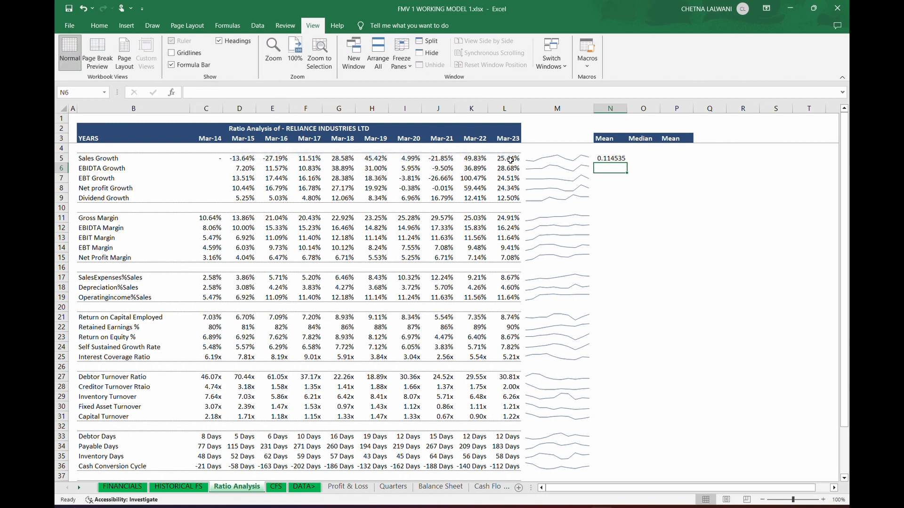
Step: Format the Sales Growth mean in N5 as a percentage with two decimal places
{"action": "key", "text": "alt+h"}
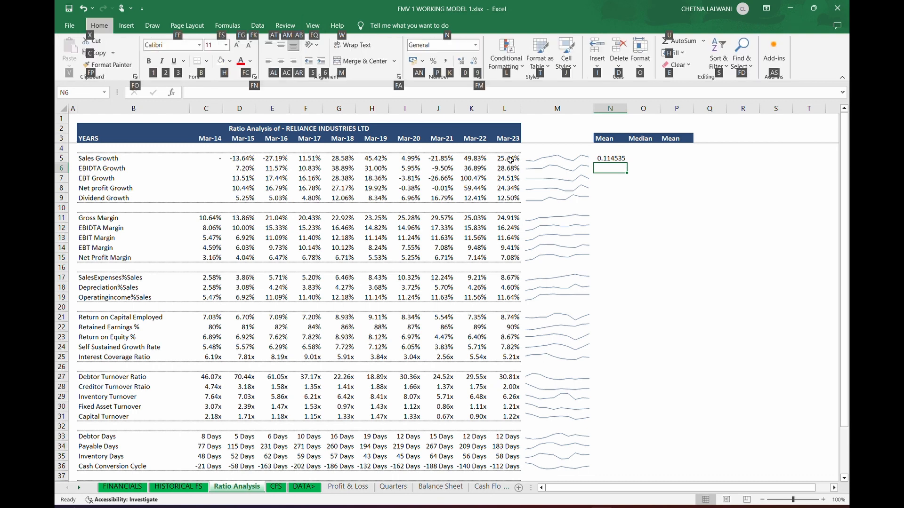
{"action": "key", "text": "Escape"}
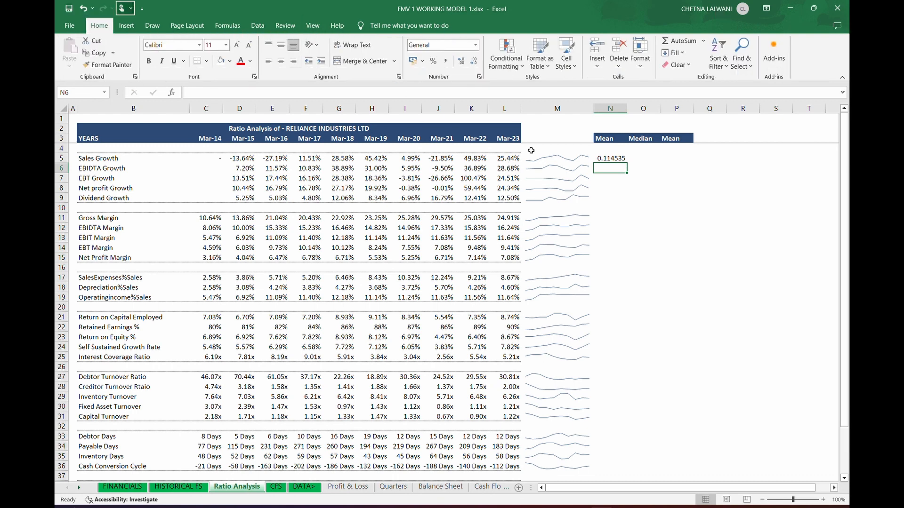
{"action": "key", "text": "Up"}
{"action": "key", "text": "alt+h"}
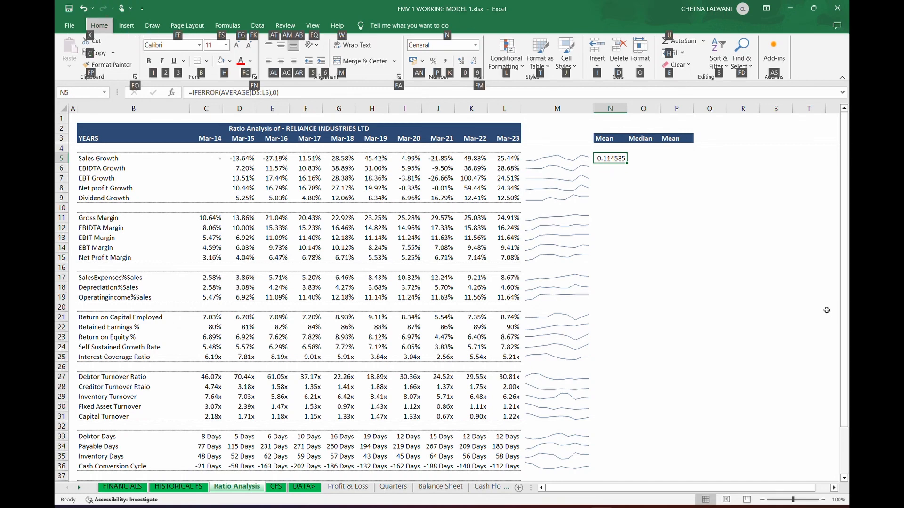
{"action": "key", "text": "p"}
{"action": "key", "text": "alt+h"}
{"action": "key", "text": "0"}
{"action": "key", "text": "alt+h"}
{"action": "key", "text": "0"}
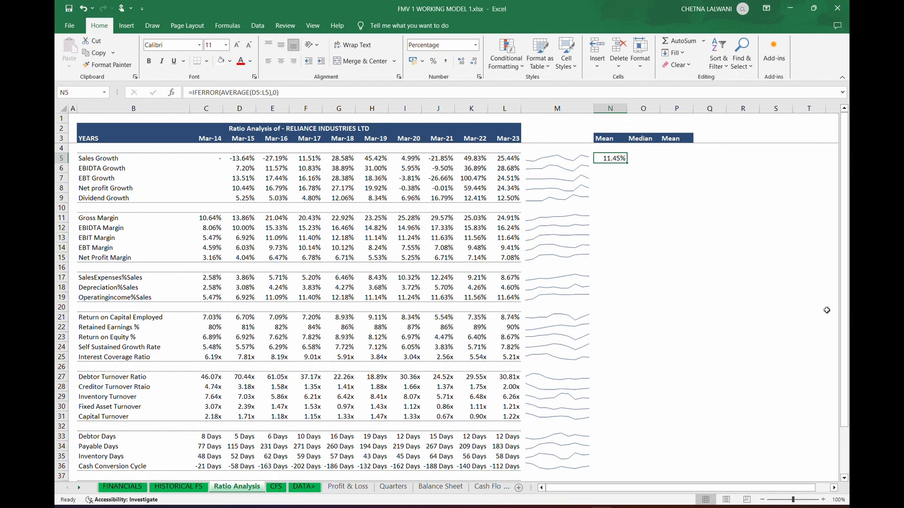
Step: Copy the mean formula in N5 down through the Dividend Growth row, N9
{"action": "key", "text": "ctrl+c"}
{"action": "key", "text": "shift+Down"}
{"action": "key", "text": "shift+Down"}
{"action": "key", "text": "shift+Down"}
{"action": "key", "text": "shift+Down"}
{"action": "key", "text": "Return"}
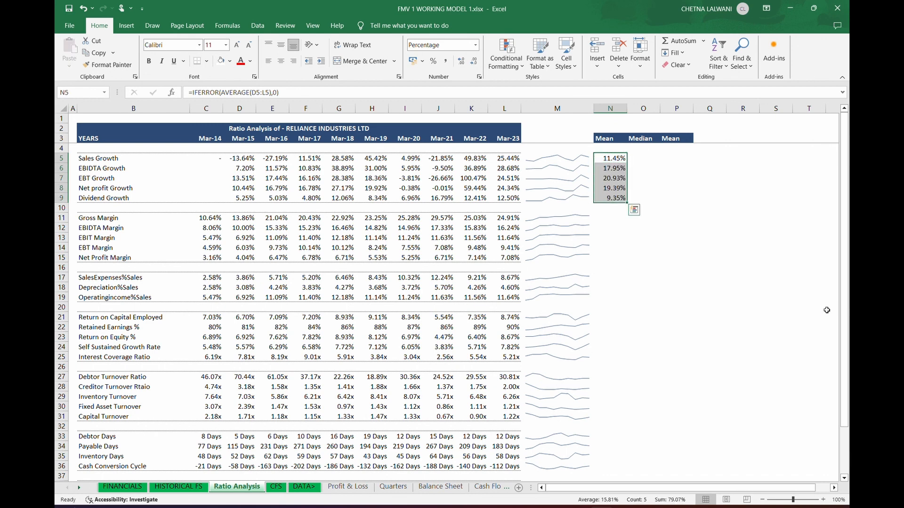
Step: Enter the Gross Margin mean in N11 as =IFERROR(AVERAGE(C11:L11),0)
{"action": "key", "text": "Down"}
{"action": "key", "text": "Down"}
{"action": "key", "text": "Down"}
{"action": "key", "text": "Down"}
{"action": "key", "text": "Down"}
{"action": "key", "text": "Down"}
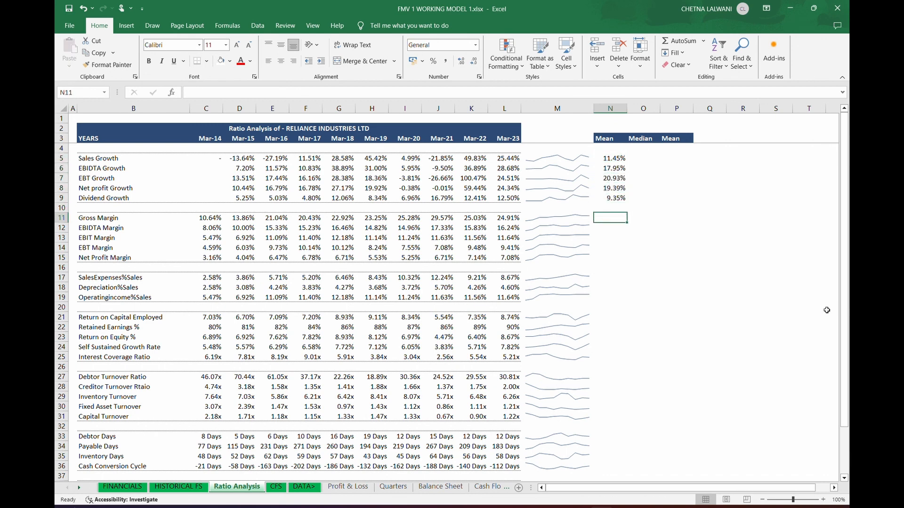
{"action": "type", "text": "=iferror"}
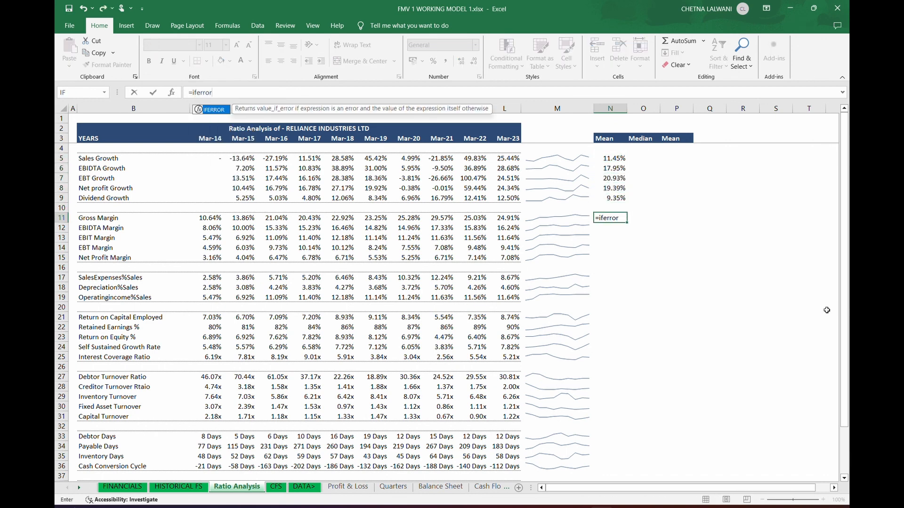
{"action": "type", "text": "(average"}
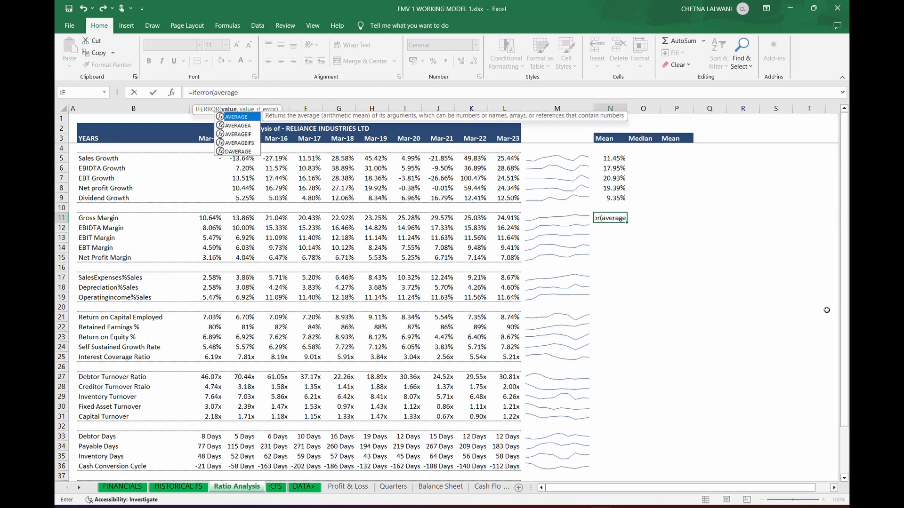
{"action": "type", "text": "("}
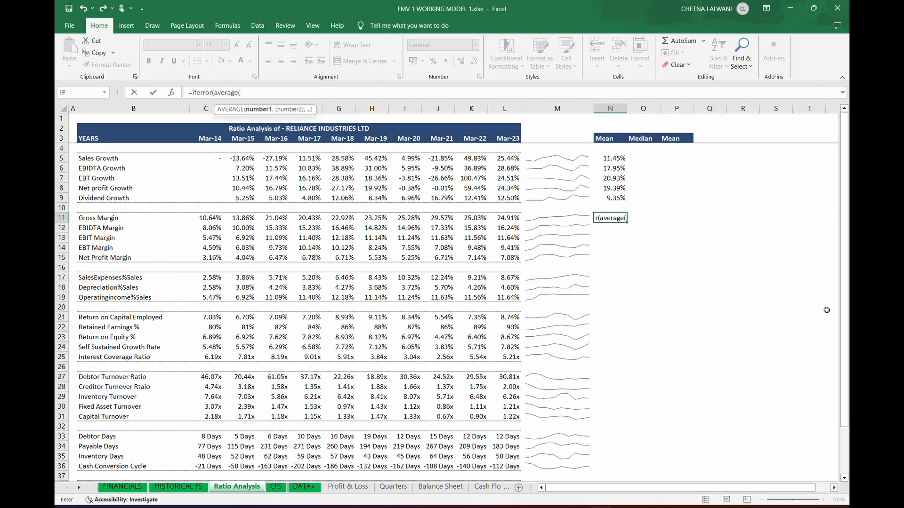
{"action": "key", "text": "Left"}
{"action": "key", "text": "ctrl+Left"}
{"action": "key", "text": "ctrl+Left"}
{"action": "key", "text": "shift+Right"}
{"action": "key", "text": "shift+Right"}
{"action": "key", "text": "shift+Right"}
{"action": "key", "text": "shift+Right"}
{"action": "key", "text": "shift+Right"}
{"action": "key", "text": "shift+Right"}
{"action": "key", "text": "shift+Right"}
{"action": "key", "text": "shift+Right"}
{"action": "key", "text": "shift+Right"}
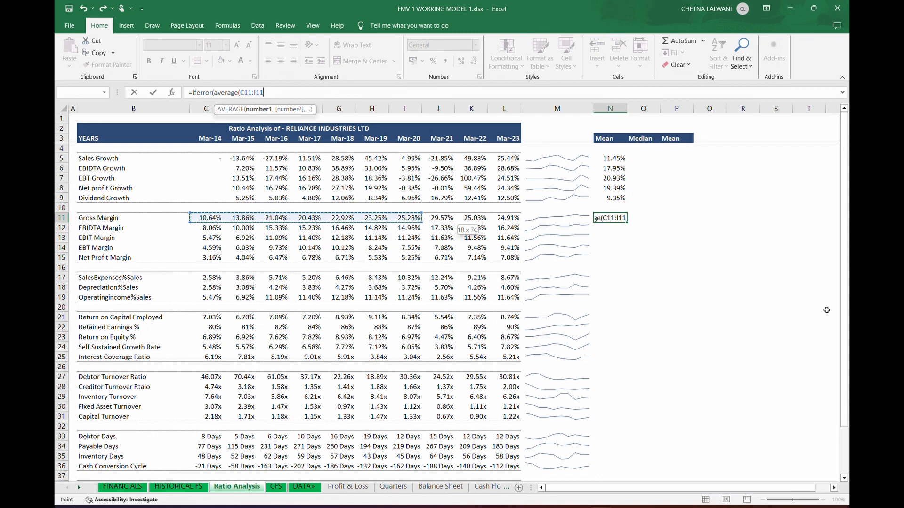
{"action": "type", "text": ")"}
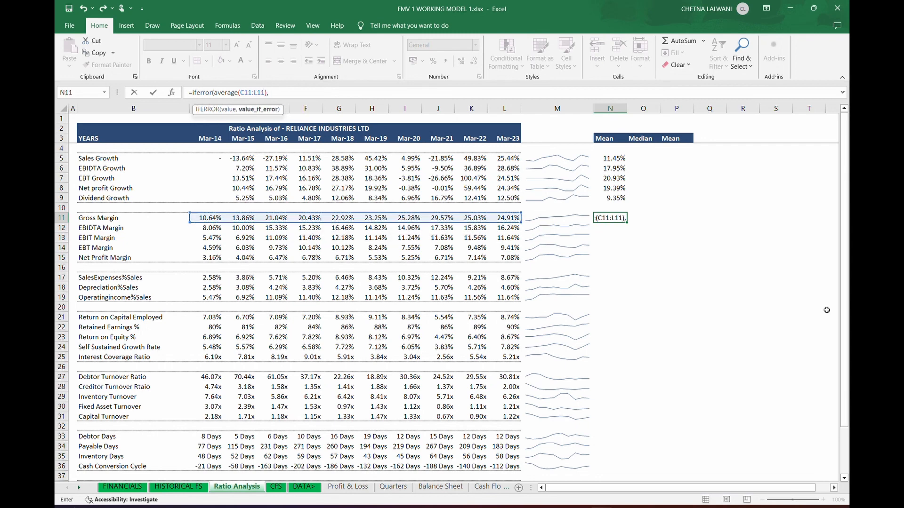
{"action": "type", "text": ",0"}
{"action": "key", "text": "Return"}
Step: Copy the mean formula in N11 down column N through the CFO/Total Debt row, N40
{"action": "key", "text": "Up"}
{"action": "key", "text": "ctrl+c"}
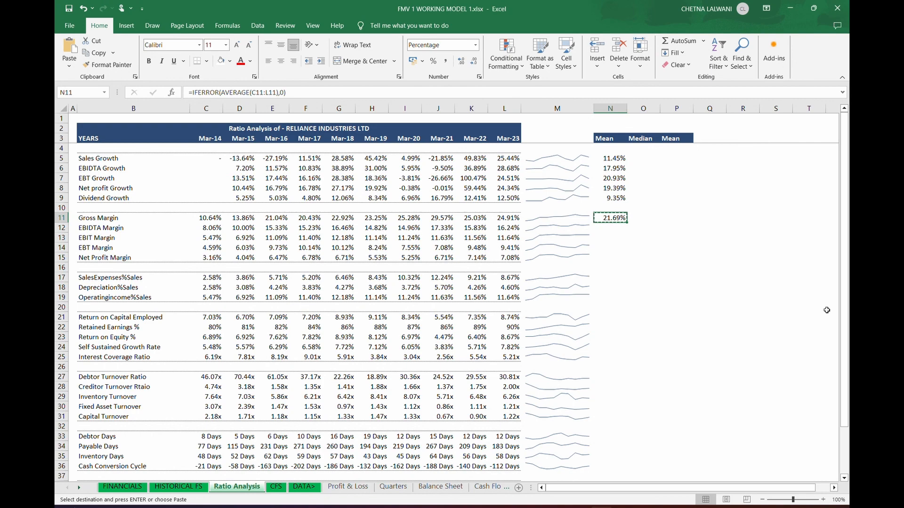
{"action": "key", "text": "shift+Down"}
{"action": "key", "text": "shift+Down"}
{"action": "key", "text": "shift+Down"}
{"action": "key", "text": "shift+Down"}
{"action": "key", "text": "shift+Down"}
{"action": "key", "text": "shift+Down"}
{"action": "key", "text": "shift+Down"}
{"action": "key", "text": "shift+Down"}
{"action": "key", "text": "shift+Down"}
{"action": "key", "text": "shift+Down"}
{"action": "key", "text": "shift+Down"}
{"action": "key", "text": "shift+Down"}
{"action": "key", "text": "shift+Down"}
{"action": "key", "text": "shift+Down"}
{"action": "key", "text": "shift+Down"}
{"action": "key", "text": "shift+Down"}
{"action": "key", "text": "shift+Down"}
{"action": "key", "text": "shift+Down"}
{"action": "key", "text": "shift+Down"}
{"action": "key", "text": "shift+Down"}
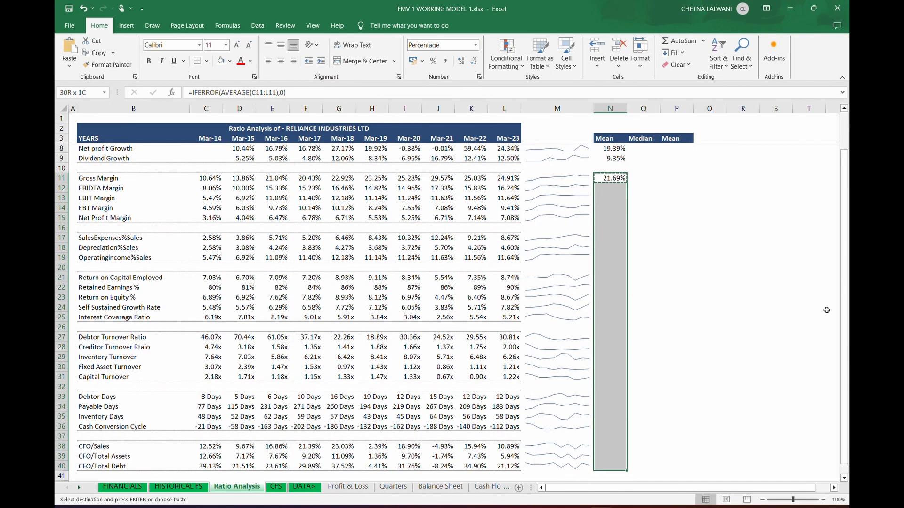
{"action": "key", "text": "Return"}
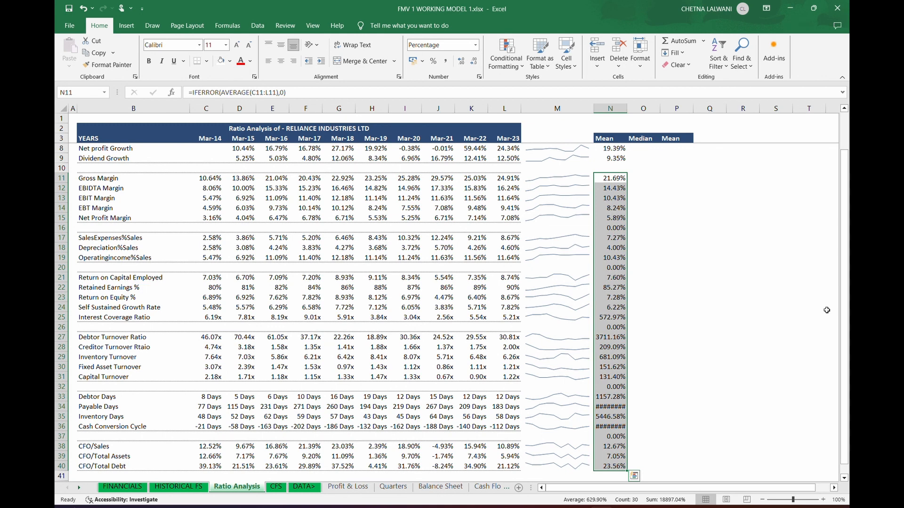
Step: Examine the copied mean values and formulas in column N down to the Interest Coverage Ratio row
{"action": "key", "text": "Down"}
{"action": "key", "text": "Down"}
{"action": "key", "text": "Down"}
{"action": "key", "text": "Down"}
{"action": "key", "text": "Down"}
{"action": "key", "text": "Down"}
{"action": "key", "text": "Down"}
{"action": "key", "text": "Down"}
{"action": "key", "text": "Down"}
{"action": "key", "text": "Down"}
{"action": "key", "text": "Down"}
{"action": "key", "text": "Down"}
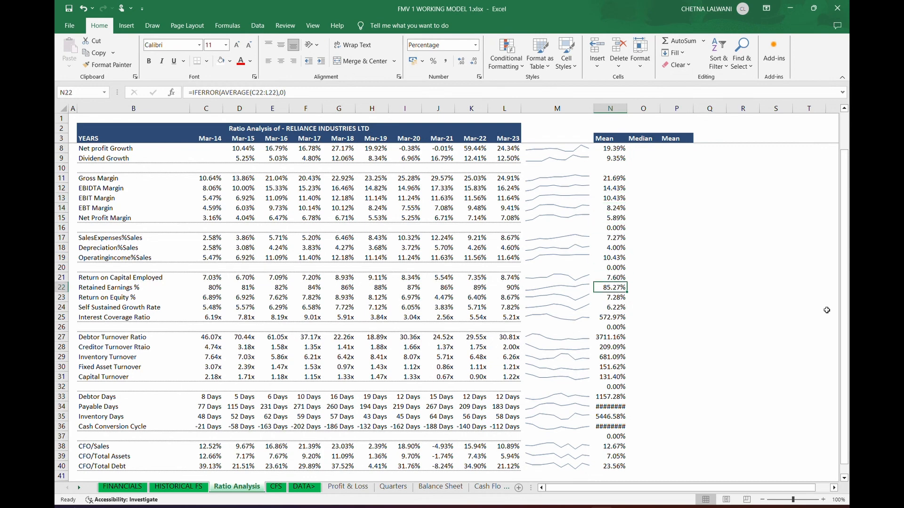
{"action": "key", "text": "Down"}
{"action": "key", "text": "Down"}
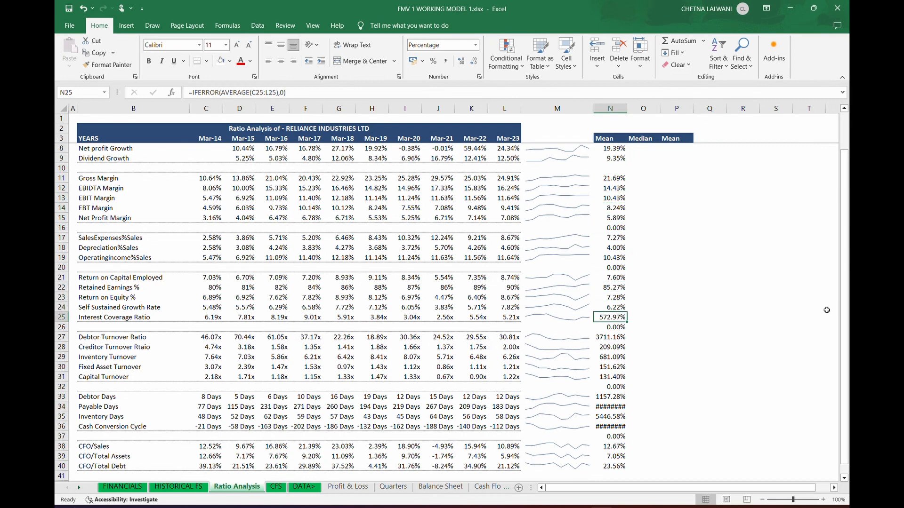
Step: Enter the Sales Growth median in O5 as =MEDIAN(C5:L5)
{"action": "key", "text": "Up"}
{"action": "key", "text": "Up"}
{"action": "key", "text": "Up"}
{"action": "key", "text": "Up"}
{"action": "key", "text": "Up"}
{"action": "key", "text": "Up"}
{"action": "key", "text": "Up"}
{"action": "key", "text": "Up"}
{"action": "key", "text": "Up"}
{"action": "key", "text": "Up"}
{"action": "key", "text": "Up"}
{"action": "key", "text": "Up"}
{"action": "key", "text": "Up"}
{"action": "key", "text": "Up"}
{"action": "key", "text": "Up"}
{"action": "key", "text": "Up"}
{"action": "key", "text": "Up"}
{"action": "key", "text": "Up"}
{"action": "key", "text": "Up"}
{"action": "key", "text": "Up"}
{"action": "key", "text": "Right"}
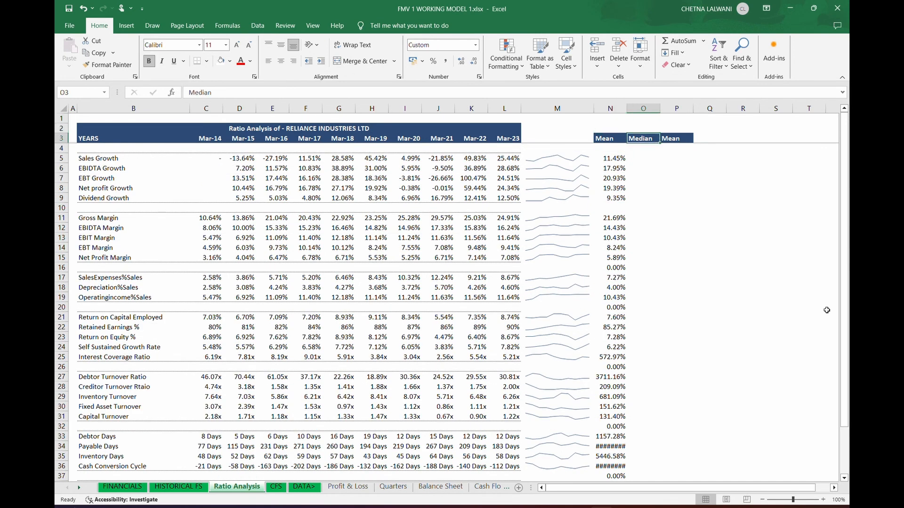
{"action": "key", "text": "Down"}
{"action": "key", "text": "Down"}
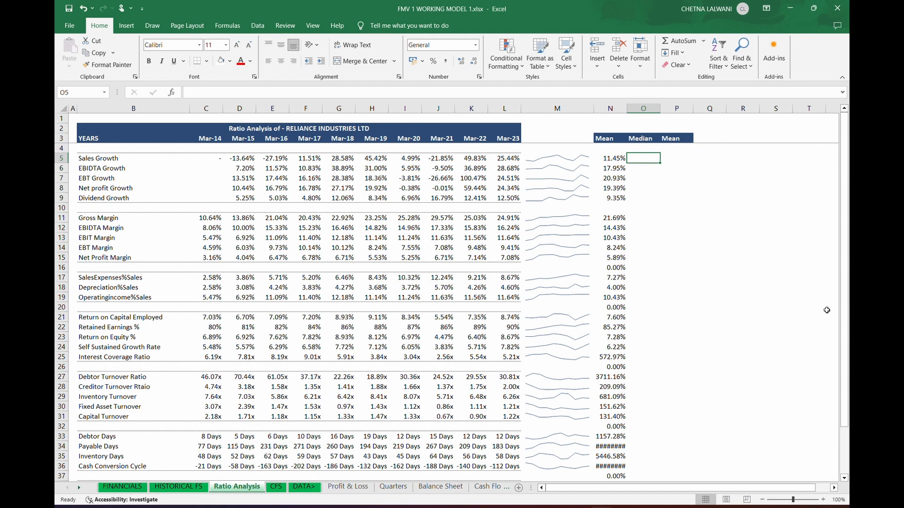
{"action": "type", "text": "=median"}
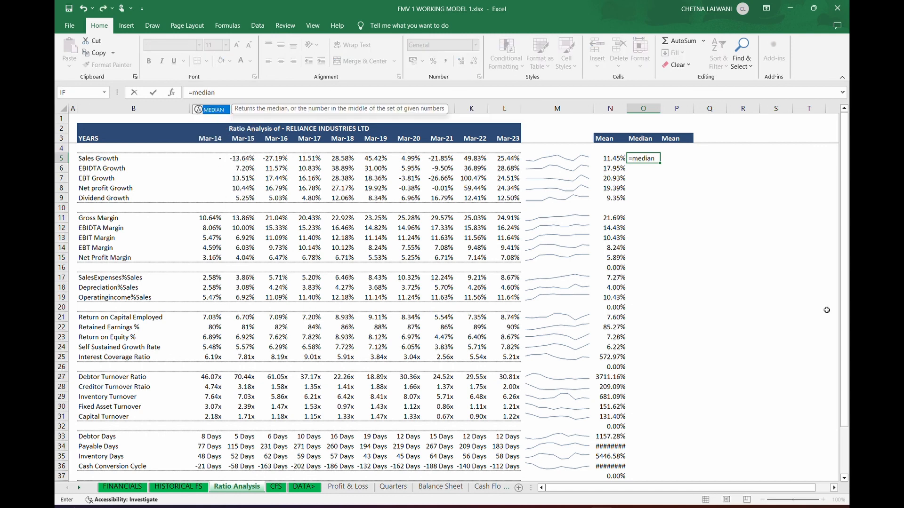
{"action": "type", "text": "("}
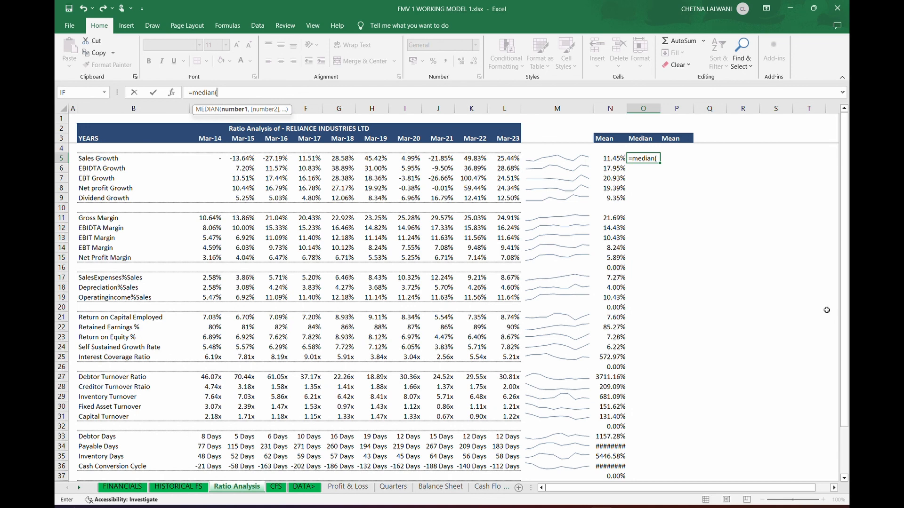
{"action": "key", "text": "Left"}
{"action": "key", "text": "Left"}
{"action": "key", "text": "Left"}
{"action": "key", "text": "Left"}
{"action": "key", "text": "Left"}
{"action": "key", "text": "Left"}
{"action": "key", "text": "Left"}
{"action": "key", "text": "Left"}
{"action": "key", "text": "Left"}
{"action": "key", "text": "Left"}
{"action": "key", "text": "Left"}
{"action": "key", "text": "Left"}
{"action": "key", "text": "Left"}
{"action": "key", "text": "Left"}
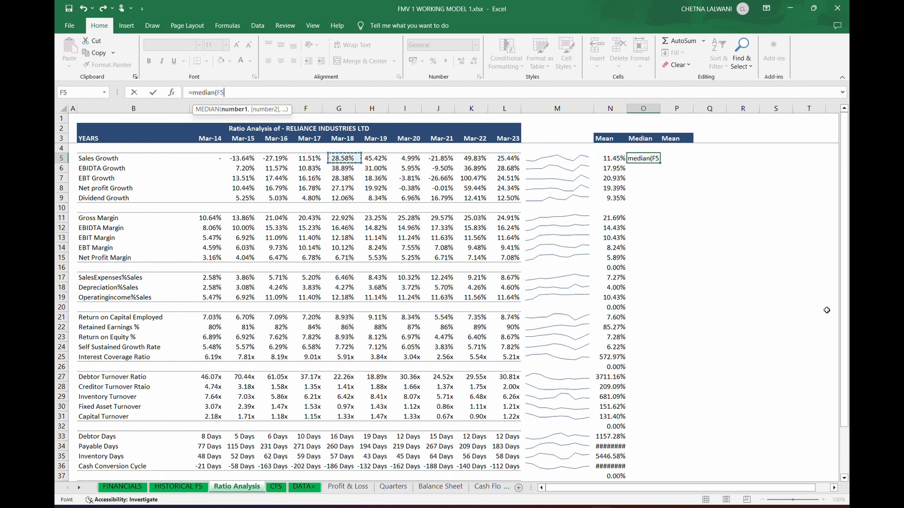
{"action": "key", "text": "Right"}
{"action": "key", "text": "Right"}
{"action": "key", "text": "shift+Right"}
{"action": "key", "text": "shift+Right"}
{"action": "key", "text": "shift+Right"}
{"action": "key", "text": "shift+Right"}
{"action": "key", "text": "shift+Right"}
{"action": "key", "text": "shift+Right"}
{"action": "key", "text": "shift+Right"}
{"action": "key", "text": "shift+Right"}
{"action": "key", "text": "shift+Right"}
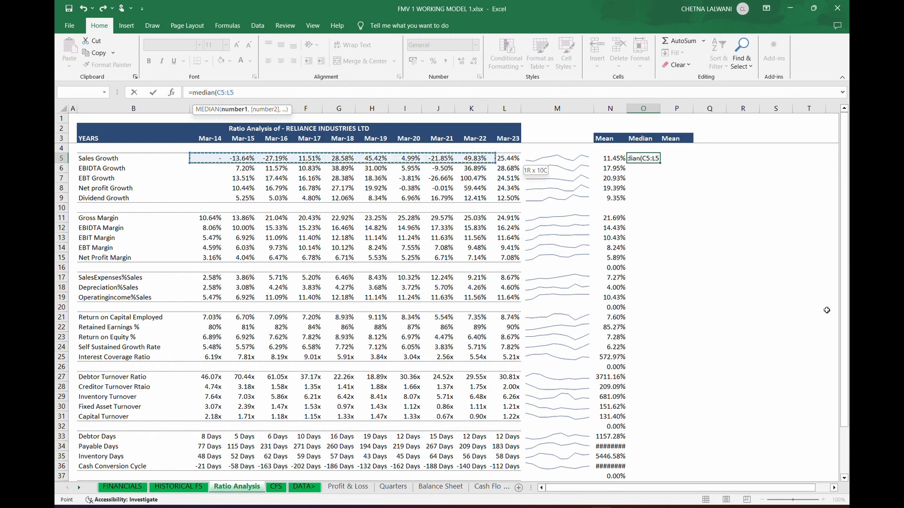
{"action": "key", "text": "ctrl+Return"}
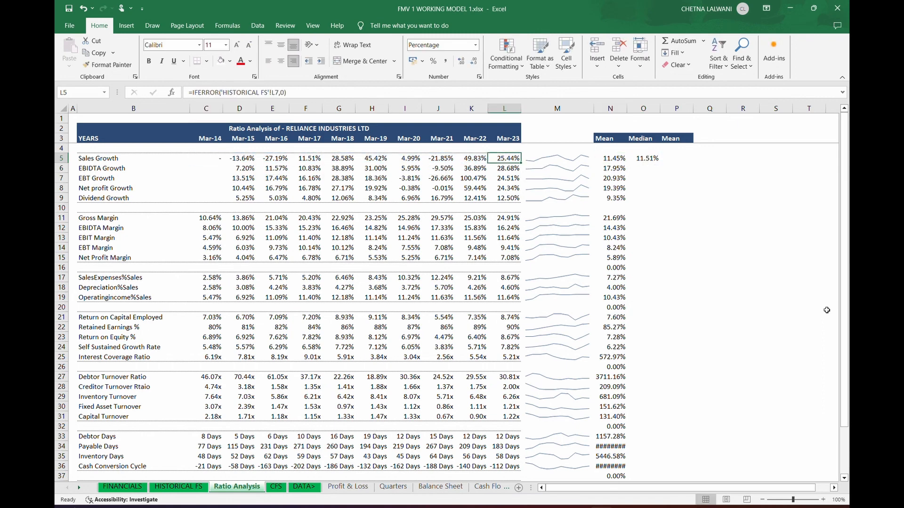
Step: Wrap the Sales Growth median formula in O5 with an error check, making it =IFERROR(MEDIAN(C5:L5),0)
{"action": "key", "text": "F2"}
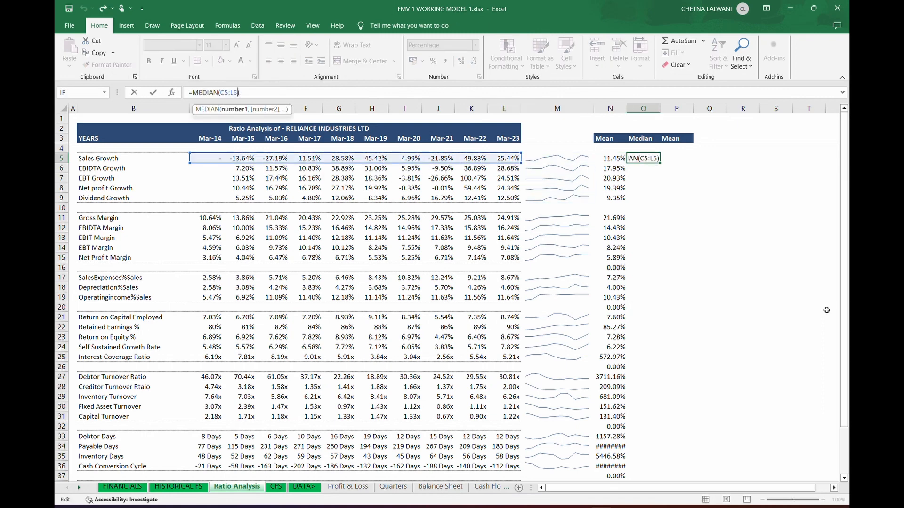
{"action": "key", "text": "Home"}
{"action": "key", "text": "Right"}
{"action": "type", "text": "iferror("}
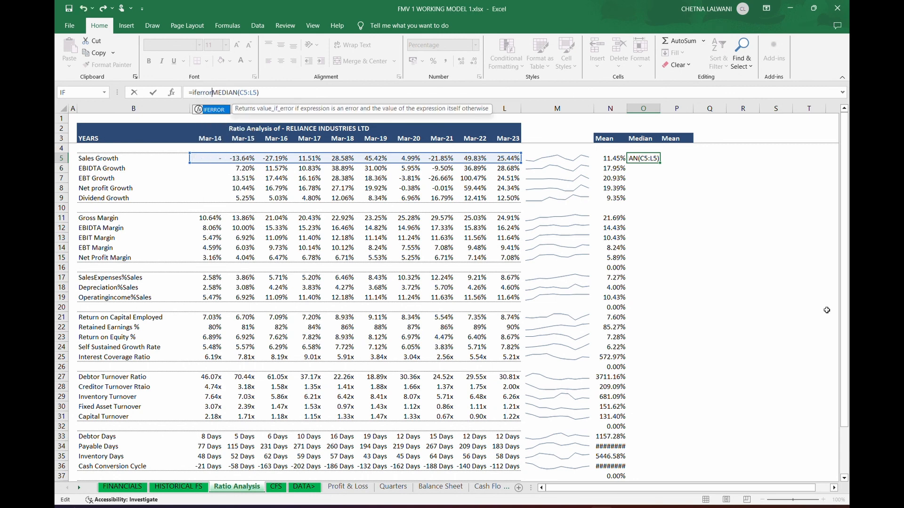
{"action": "key", "text": "Right"}
{"action": "key", "text": "Right"}
{"action": "key", "text": "Right"}
{"action": "type", "text": ",0"}
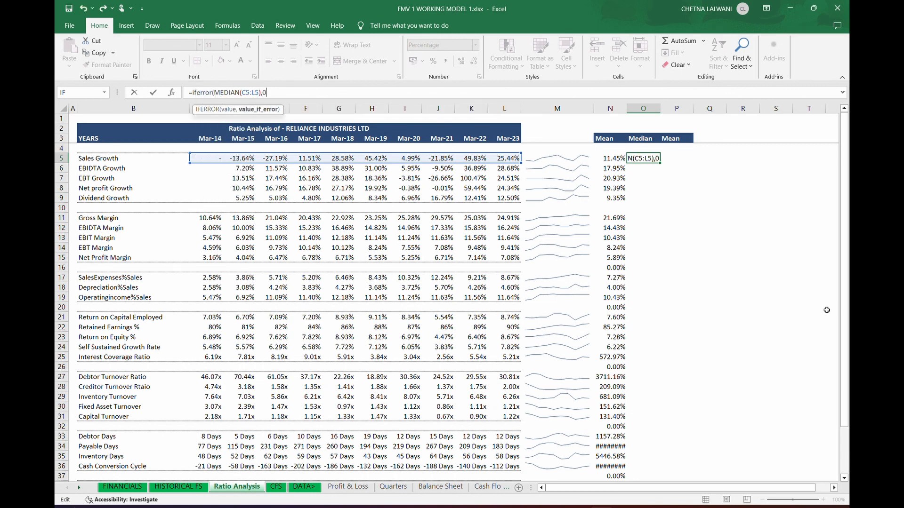
{"action": "key", "text": "Return"}
{"action": "key", "text": "Up"}
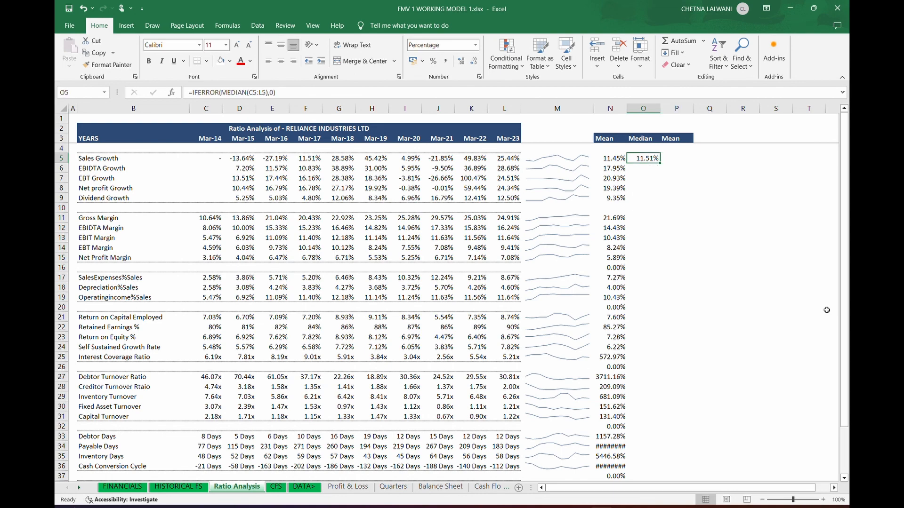
Step: Copy the median formula in O5 down column O through the CFO/Total Debt row
{"action": "key", "text": "ctrl+c"}
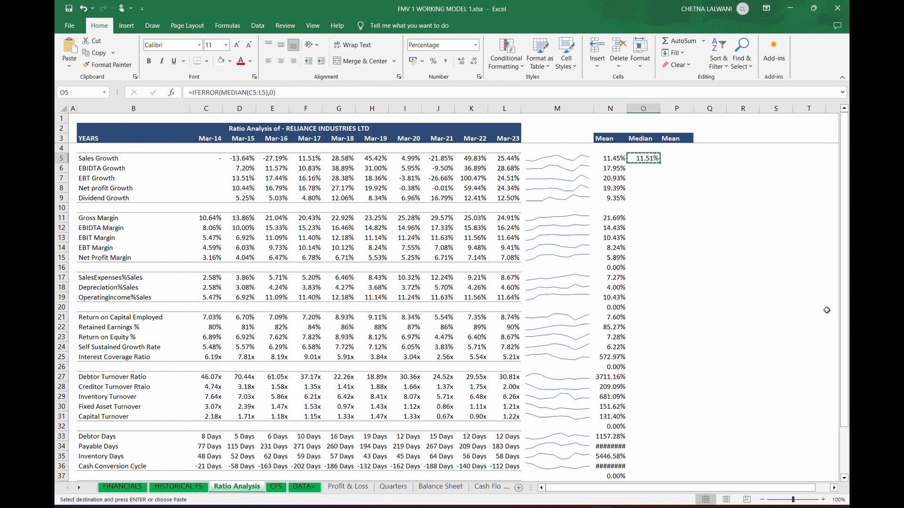
{"action": "key", "text": "shift+Down"}
{"action": "key", "text": "shift+Down"}
{"action": "key", "text": "shift+Down"}
{"action": "key", "text": "shift+Down"}
{"action": "key", "text": "shift+Down"}
{"action": "key", "text": "shift+Down"}
{"action": "key", "text": "shift+Down"}
{"action": "key", "text": "shift+Down"}
{"action": "key", "text": "shift+Down"}
{"action": "key", "text": "shift+Down"}
{"action": "key", "text": "shift+Down"}
{"action": "key", "text": "shift+Down"}
{"action": "key", "text": "shift+Down"}
{"action": "key", "text": "shift+Down"}
{"action": "key", "text": "shift+Down"}
{"action": "key", "text": "shift+Down"}
{"action": "key", "text": "shift+Down"}
{"action": "key", "text": "shift+Down"}
{"action": "key", "text": "shift+Down"}
{"action": "key", "text": "shift+Down"}
{"action": "key", "text": "shift+Up"}
{"action": "key", "text": "shift+Up"}
{"action": "key", "text": "shift+Up"}
{"action": "key", "text": "shift+Up"}
{"action": "key", "text": "shift+Up"}
{"action": "key", "text": "shift+Up"}
{"action": "key", "text": "shift+Up"}
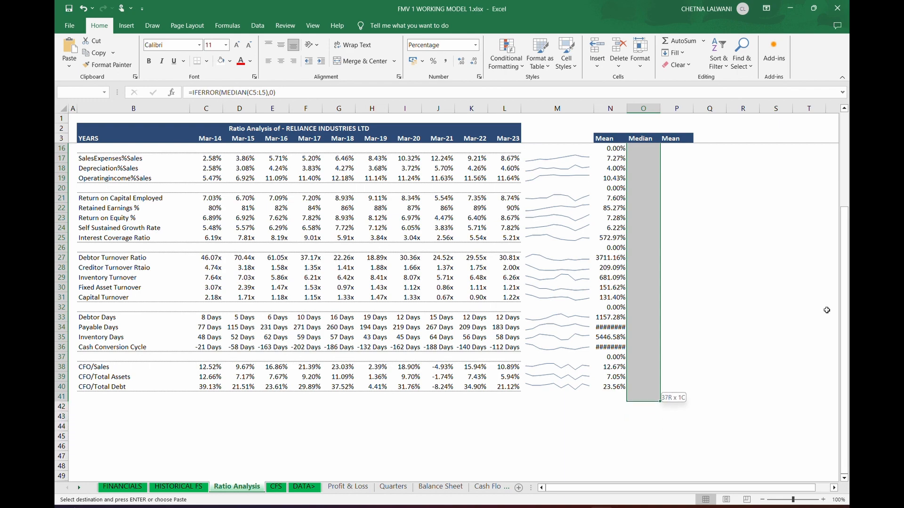
{"action": "key", "text": "Return"}
Step: Autofit the widths of the Mean and Median columns, N and O
{"action": "key", "text": "Up"}
{"action": "key", "text": "Up"}
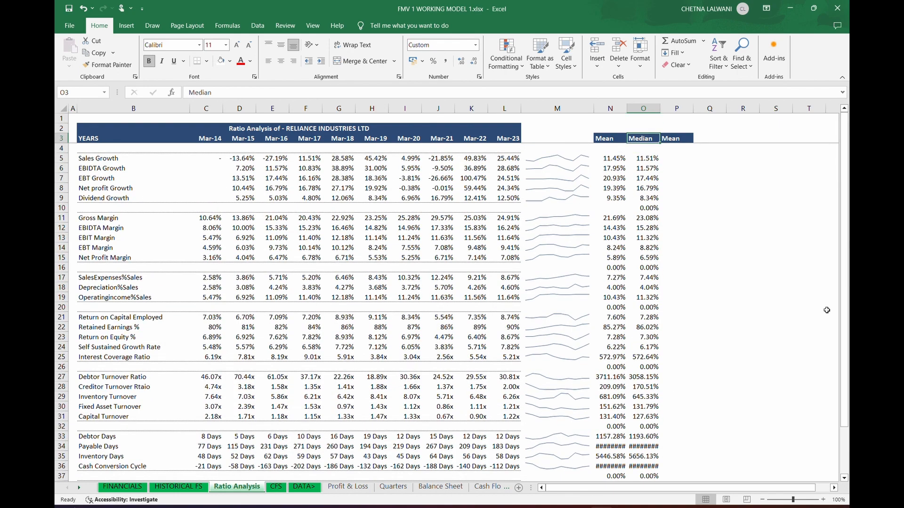
{"action": "double_click", "coordinate": [626, 106]}
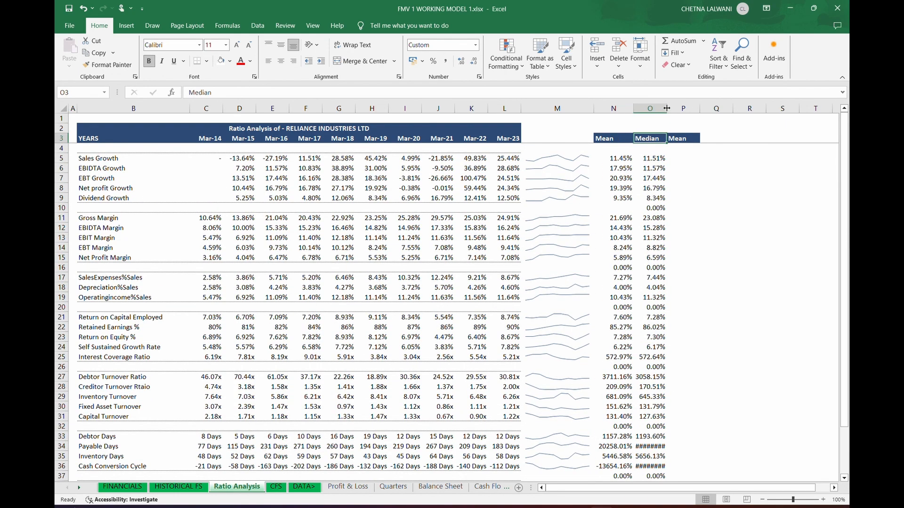
{"action": "double_click", "coordinate": [667, 106]}
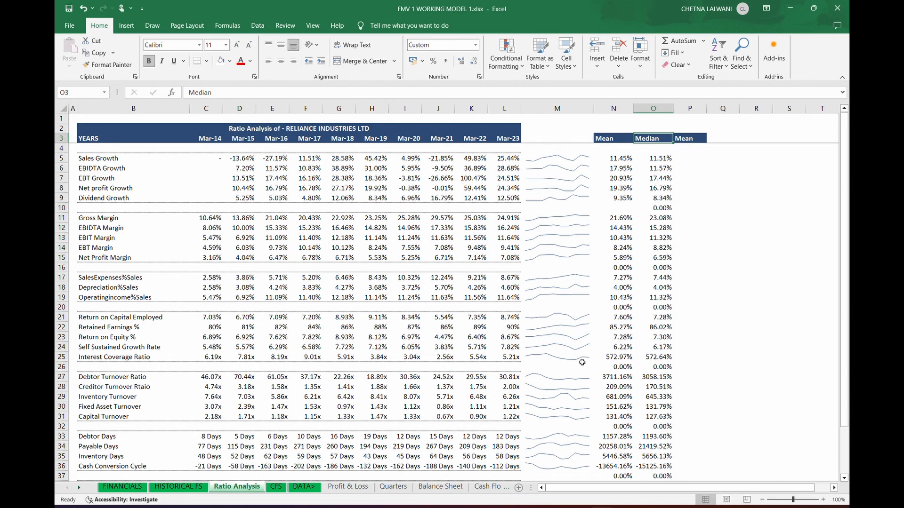
Step: Copy the Debtor Turnover cell J27 and paste only its formats onto the turnover means and medians in N27:O31
{"action": "left_click", "coordinate": [438, 375]}
{"action": "key", "text": "ctrl+c"}
{"action": "key", "text": "Right"}
{"action": "key", "text": "Right"}
{"action": "key", "text": "Right"}
{"action": "key", "text": "Right"}
{"action": "key", "text": "Right"}
{"action": "key", "text": "Right"}
{"action": "key", "text": "Right"}
{"action": "key", "text": "Right"}
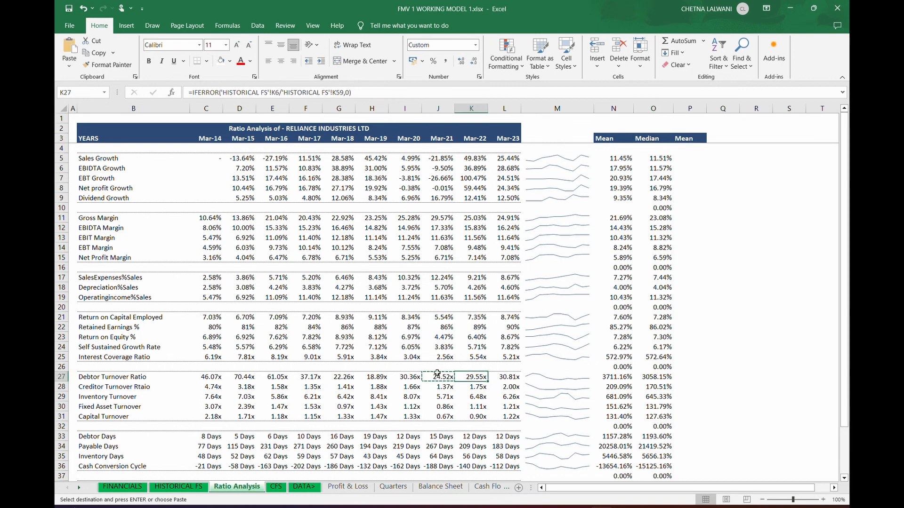
{"action": "key", "text": "Left"}
{"action": "key", "text": "Left"}
{"action": "key", "text": "Left"}
{"action": "key", "text": "Left"}
{"action": "key", "text": "shift+Right"}
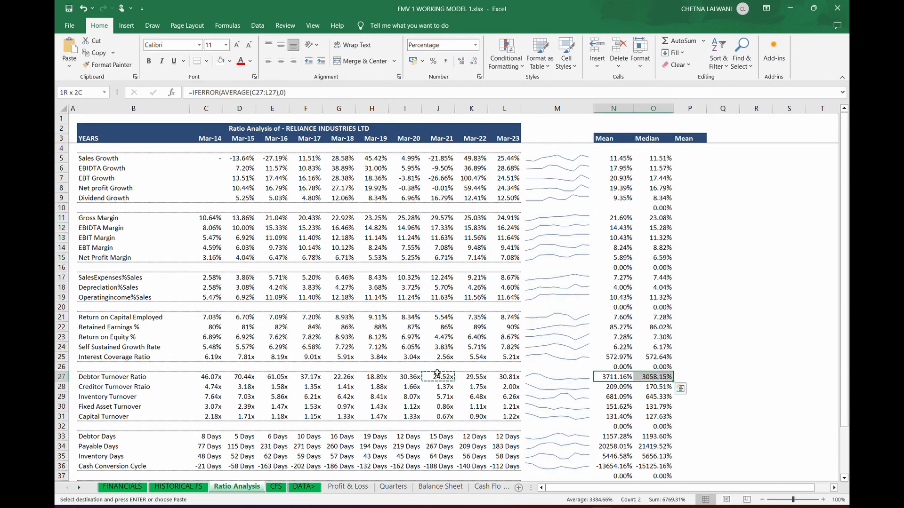
{"action": "key", "text": "ctrl+shift+Down"}
{"action": "key", "text": "Up"}
{"action": "key", "text": "Right"}
{"action": "key", "text": "Down"}
{"action": "key", "text": "Left"}
{"action": "key", "text": "shift+Right"}
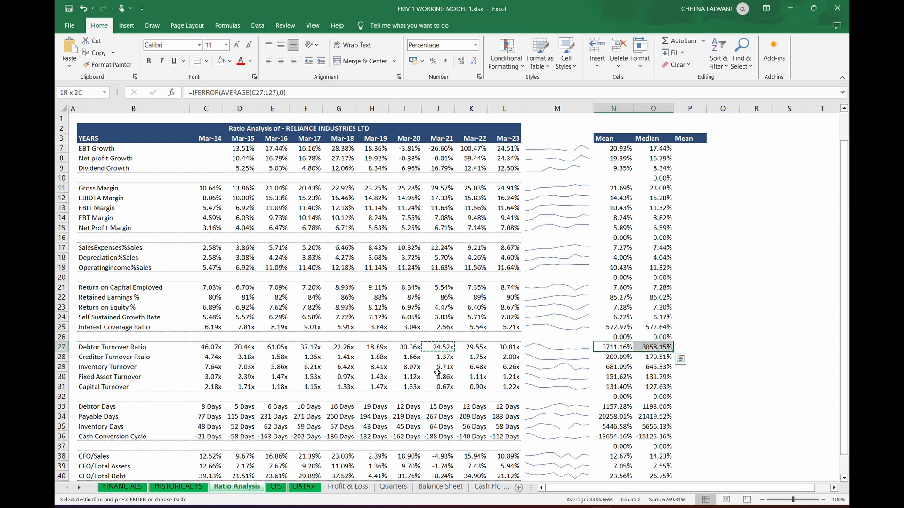
{"action": "key", "text": "shift+Down"}
{"action": "key", "text": "shift+Down"}
{"action": "key", "text": "shift+Down"}
{"action": "key", "text": "shift+Down"}
{"action": "key", "text": "ctrl+alt+v"}
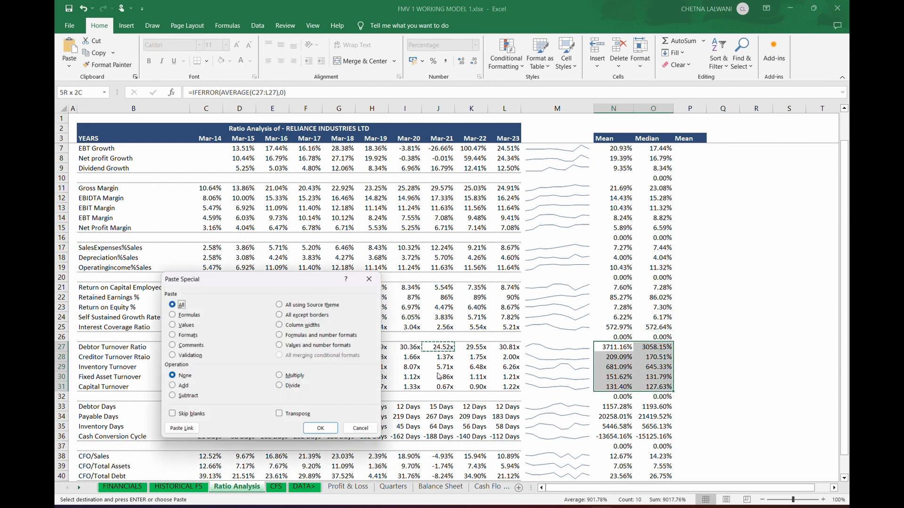
{"action": "key", "text": "t"}
{"action": "key", "text": "Return"}
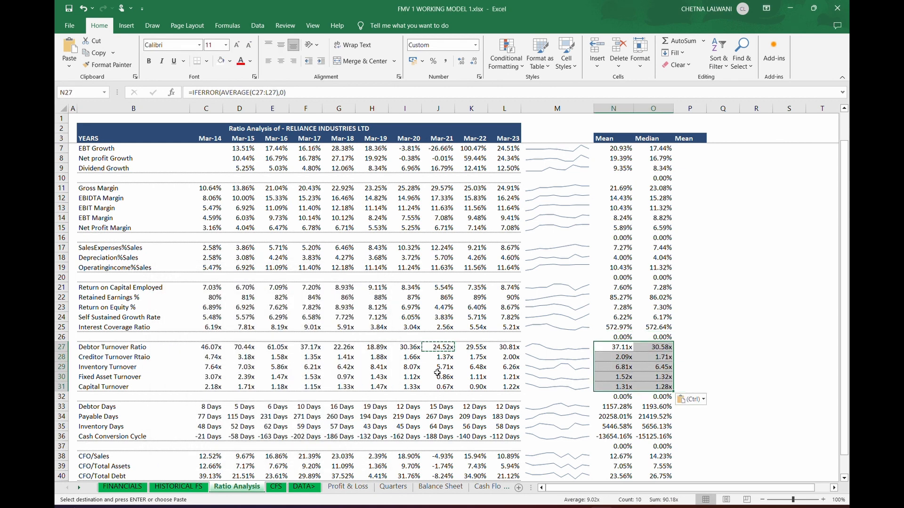
Step: Clear the mean and median formulas from the blank separator row, cells N32 and O32
{"action": "key", "text": "Down"}
{"action": "key", "text": "Down"}
{"action": "key", "text": "Down"}
{"action": "key", "text": "Down"}
{"action": "key", "text": "Down"}
{"action": "key", "text": "BackSpace"}
{"action": "key", "text": "Right"}
{"action": "key", "text": "BackSpace"}
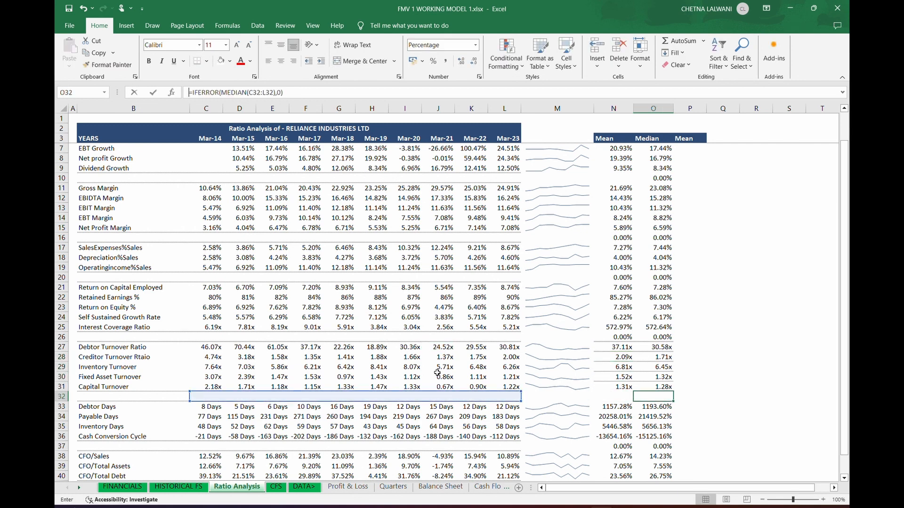
{"action": "key", "text": "Up"}
Step: Clear the median and mean formulas from the blank separator row, cells O20 and N20
{"action": "key", "text": "Up"}
{"action": "key", "text": "Up"}
{"action": "key", "text": "Up"}
{"action": "key", "text": "Up"}
{"action": "key", "text": "Up"}
{"action": "key", "text": "Up"}
{"action": "key", "text": "Up"}
{"action": "key", "text": "Up"}
{"action": "key", "text": "Up"}
{"action": "key", "text": "Up"}
{"action": "key", "text": "Up"}
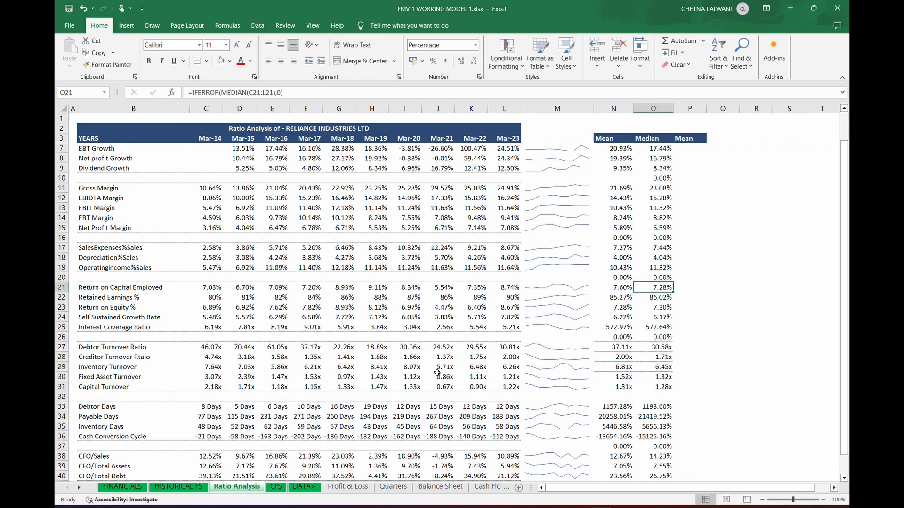
{"action": "key", "text": "BackSpace"}
{"action": "key", "text": "Left"}
{"action": "key", "text": "BackSpace"}
Step: Clear the median formula from the blank separator cell O10 above Gross Margin
{"action": "key", "text": "Up"}
{"action": "key", "text": "Up"}
{"action": "key", "text": "Up"}
{"action": "key", "text": "Up"}
{"action": "key", "text": "Up"}
{"action": "key", "text": "Right"}
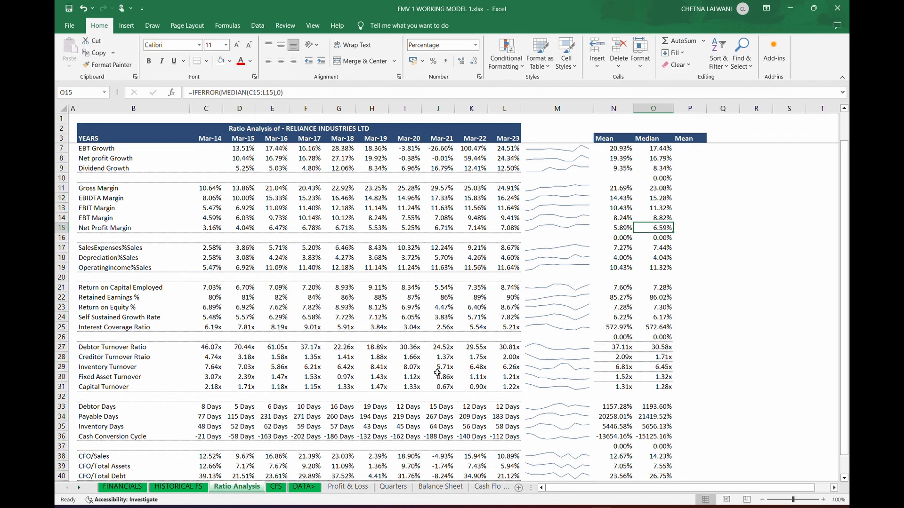
{"action": "key", "text": "Up"}
{"action": "key", "text": "Up"}
{"action": "key", "text": "Up"}
{"action": "key", "text": "Up"}
{"action": "key", "text": "Up"}
{"action": "key", "text": "BackSpace"}
{"action": "key", "text": "Down"}
{"action": "key", "text": "Down"}
{"action": "key", "text": "Down"}
{"action": "key", "text": "Down"}
{"action": "key", "text": "Down"}
{"action": "key", "text": "Down"}
{"action": "key", "text": "Down"}
{"action": "key", "text": "Down"}
{"action": "key", "text": "Down"}
{"action": "key", "text": "Down"}
{"action": "key", "text": "Down"}
{"action": "key", "text": "Down"}
{"action": "key", "text": "Down"}
{"action": "key", "text": "Down"}
{"action": "key", "text": "Down"}
{"action": "key", "text": "Down"}
{"action": "key", "text": "Down"}
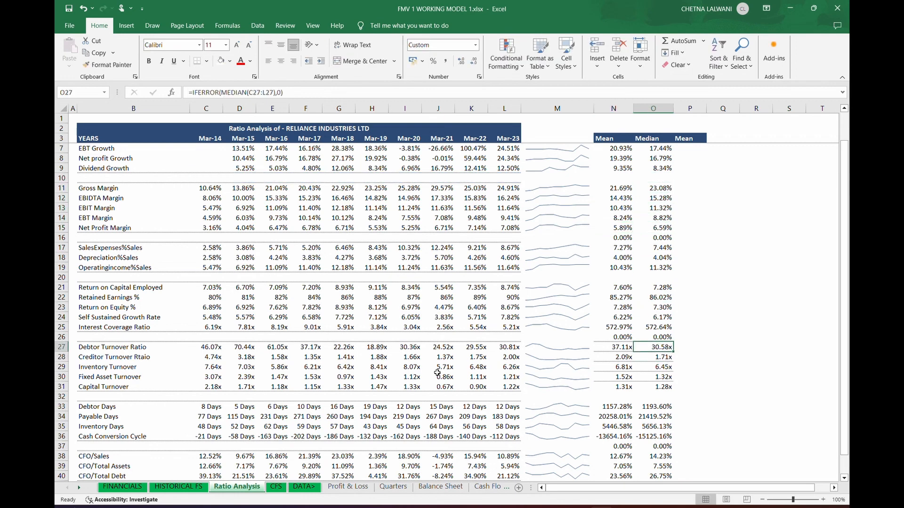
{"action": "key", "text": "Left"}
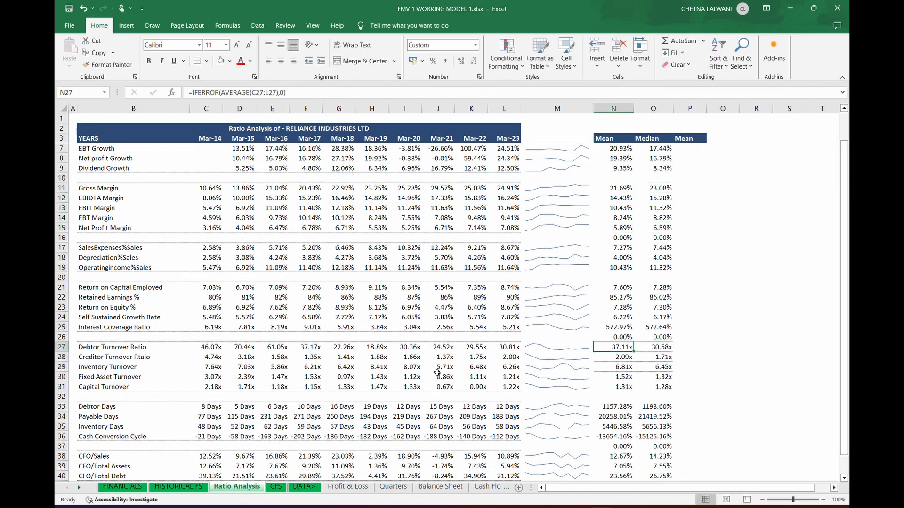
{"action": "key", "text": "Right"}
{"action": "key", "text": "Up"}
{"action": "key", "text": "Up"}
{"action": "key", "text": "Up"}
{"action": "key", "text": "Up"}
{"action": "key", "text": "Up"}
{"action": "key", "text": "Up"}
{"action": "key", "text": "Up"}
{"action": "key", "text": "Up"}
{"action": "key", "text": "Up"}
{"action": "key", "text": "Up"}
{"action": "key", "text": "Up"}
{"action": "key", "text": "Up"}
{"action": "key", "text": "Up"}
{"action": "key", "text": "Up"}
{"action": "key", "text": "Up"}
{"action": "key", "text": "Up"}
{"action": "key", "text": "Up"}
{"action": "key", "text": "Down"}
{"action": "key", "text": "Down"}
{"action": "key", "text": "Down"}
{"action": "key", "text": "Down"}
{"action": "key", "text": "Down"}
{"action": "key", "text": "Down"}
{"action": "key", "text": "Down"}
{"action": "key", "text": "Down"}
{"action": "key", "text": "Down"}
{"action": "key", "text": "Down"}
{"action": "key", "text": "Down"}
{"action": "key", "text": "Down"}
{"action": "key", "text": "Down"}
{"action": "key", "text": "Down"}
{"action": "key", "text": "Down"}
{"action": "key", "text": "Down"}
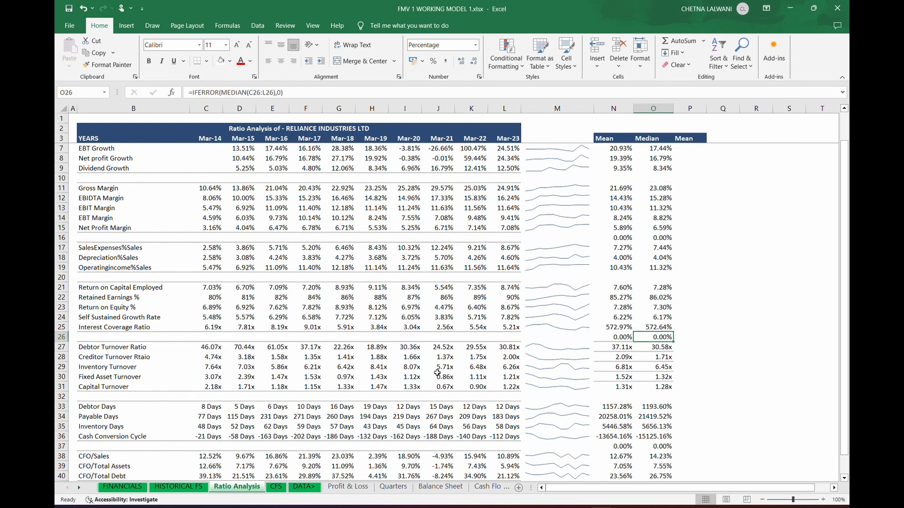
Step: Try to adjust the cell borders of the turnover means and medians in N27:O31
{"action": "key", "text": "Down"}
{"action": "key", "text": "Left"}
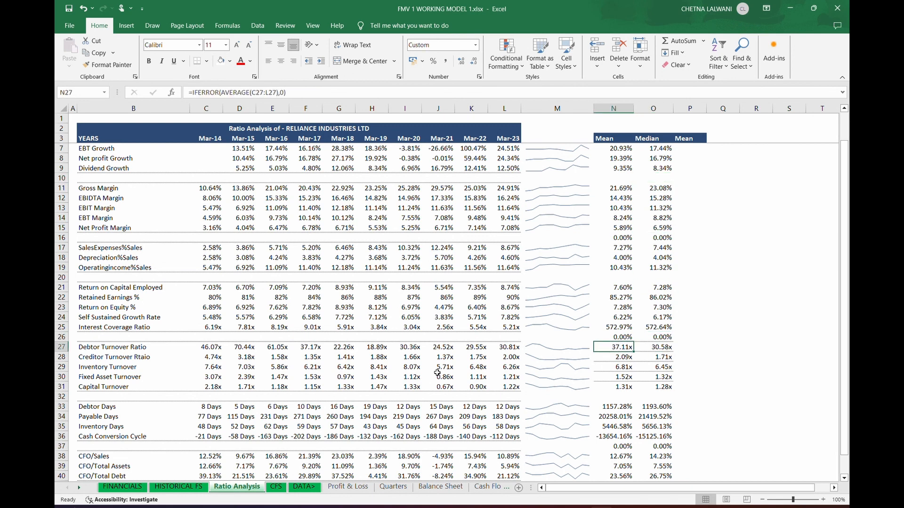
{"action": "key", "text": "shift+Right"}
{"action": "key", "text": "shift+Down"}
{"action": "key", "text": "shift+Down"}
{"action": "key", "text": "shift+Down"}
{"action": "key", "text": "shift+Down"}
{"action": "key", "text": "ctrl+1"}
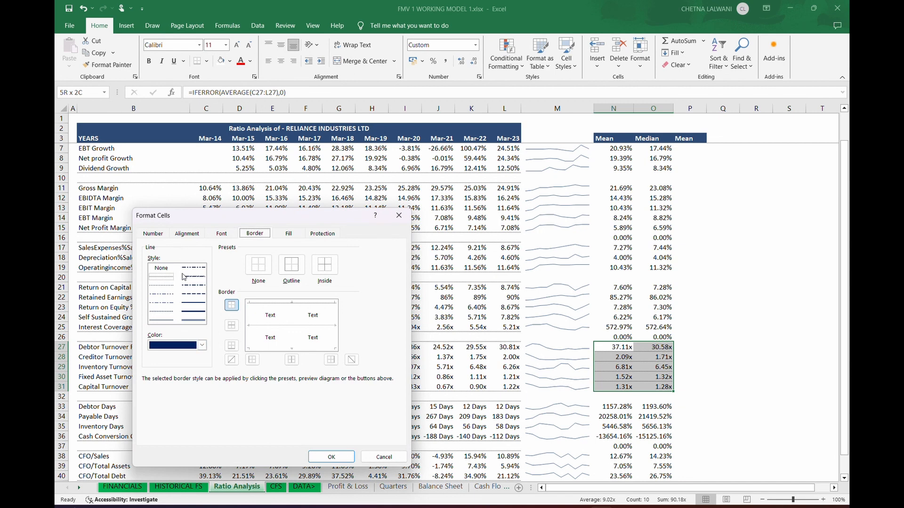
{"action": "left_click", "coordinate": [331, 457]}
{"action": "key", "text": "ctrl+q"}
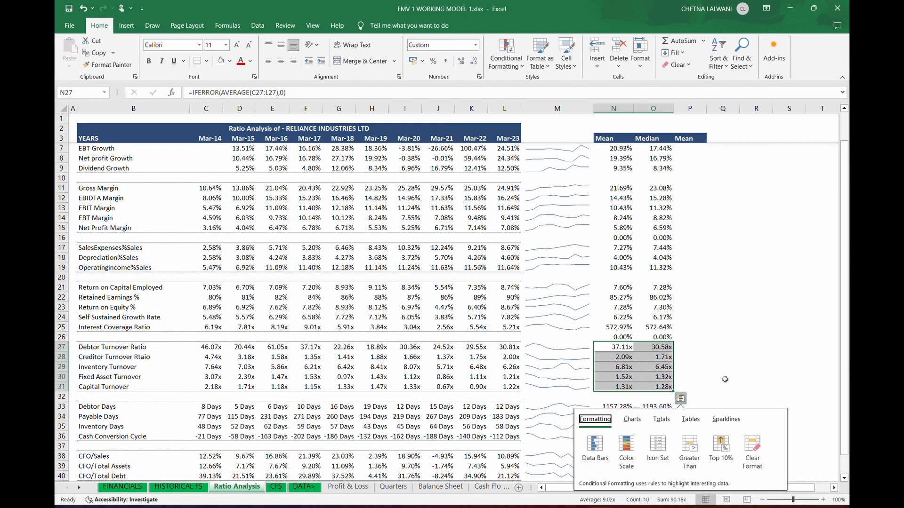
{"action": "left_click", "coordinate": [725, 380]}
Step: Try to recolour the borders of the turnover means and medians in N27:O30 white
{"action": "left_click_drag", "start_coordinate": [608, 347], "coordinate": [657, 381]}
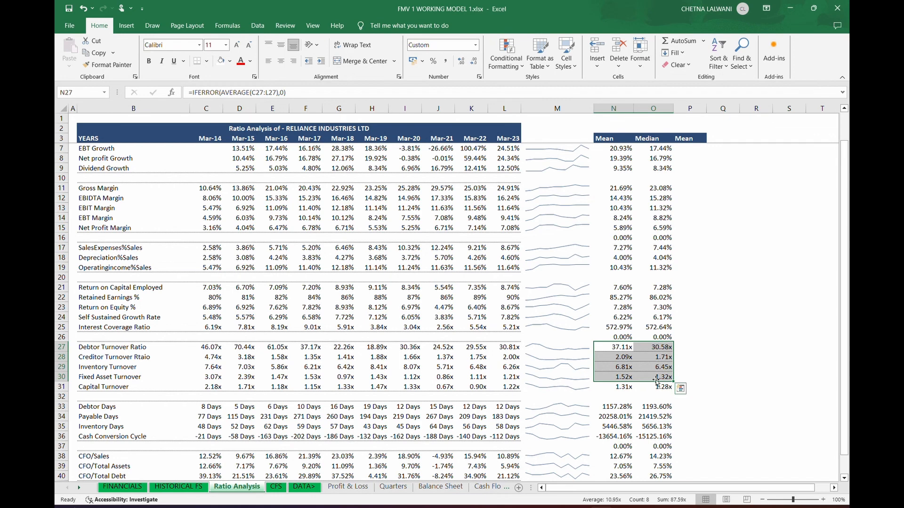
{"action": "key", "text": "ctrl+1"}
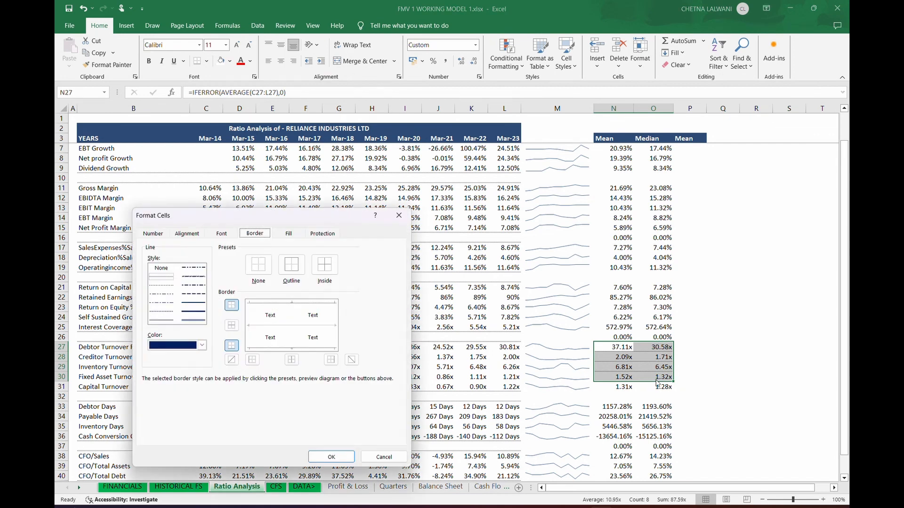
{"action": "left_click", "coordinate": [202, 346]}
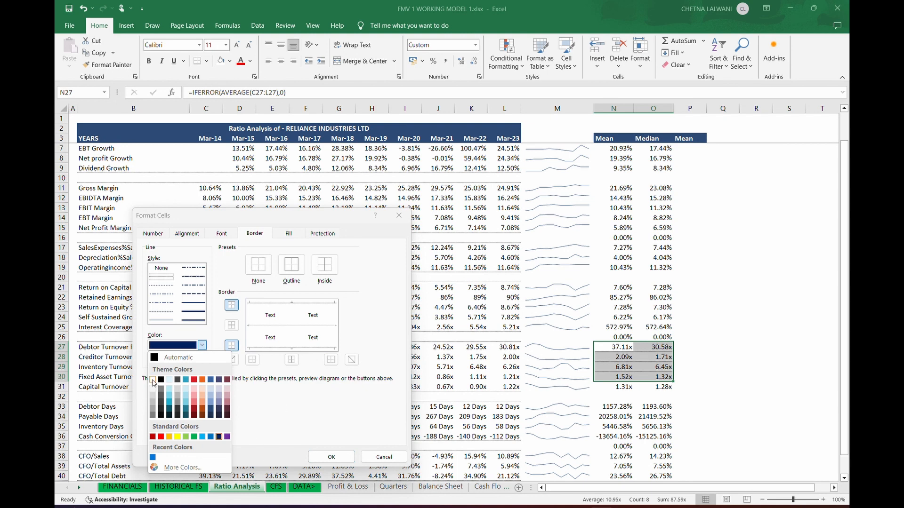
{"action": "left_click", "coordinate": [154, 383]}
{"action": "left_click", "coordinate": [332, 457]}
{"action": "left_click", "coordinate": [777, 357]}
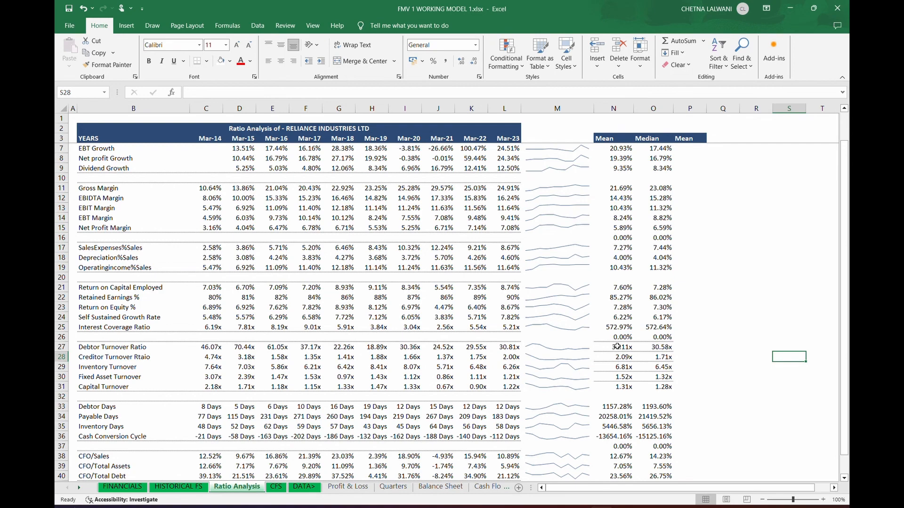
Step: Copy the Payable Days cell J34 and paste only its formats onto the days-ratio means and medians in N33:O36
{"action": "scroll", "coordinate": [463, 398], "scroll_direction": "down", "scroll_amount": 3}
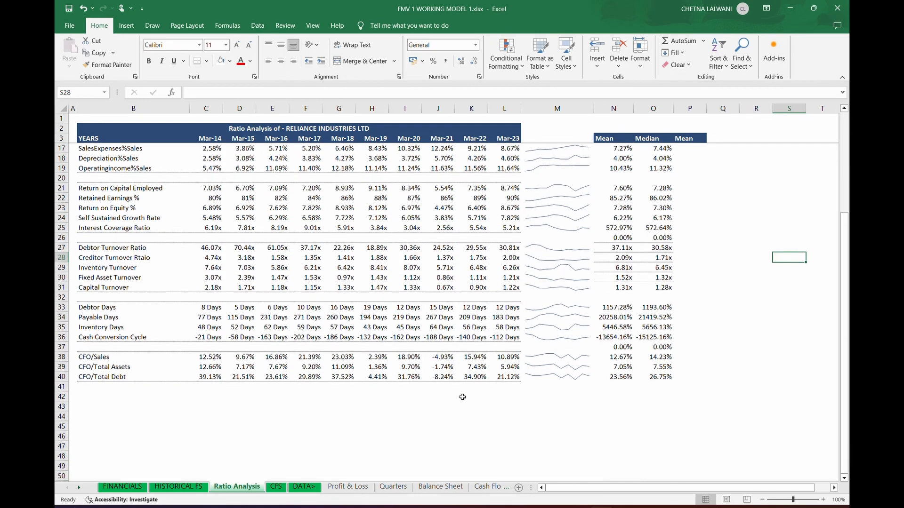
{"action": "left_click", "coordinate": [444, 316]}
{"action": "key", "text": "ctrl+c"}
{"action": "key", "text": "Right"}
{"action": "key", "text": "Right"}
{"action": "key", "text": "Right"}
{"action": "key", "text": "Right"}
{"action": "key", "text": "Right"}
{"action": "key", "text": "Right"}
{"action": "key", "text": "Up"}
{"action": "key", "text": "Left"}
{"action": "key", "text": "Left"}
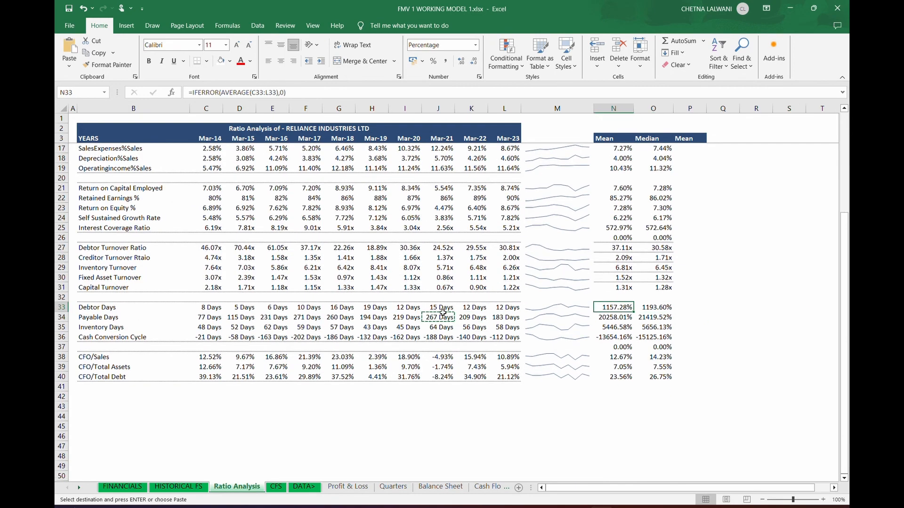
{"action": "key", "text": "shift+Right"}
{"action": "key", "text": "shift+Down"}
{"action": "key", "text": "shift+Down"}
{"action": "key", "text": "shift+Down"}
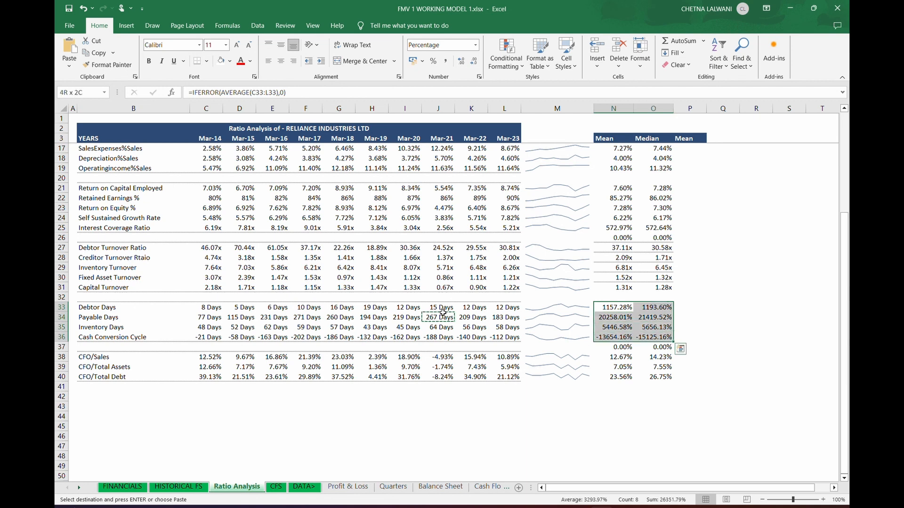
{"action": "key", "text": "ctrl+alt+v"}
{"action": "key", "text": "Down"}
{"action": "key", "text": "Down"}
{"action": "key", "text": "Down"}
{"action": "key", "text": "Return"}
Step: Clear the mean and median formulas from the blank separator row, cells N37 and O37
{"action": "key", "text": "Down"}
{"action": "key", "text": "Down"}
{"action": "key", "text": "Down"}
{"action": "key", "text": "Down"}
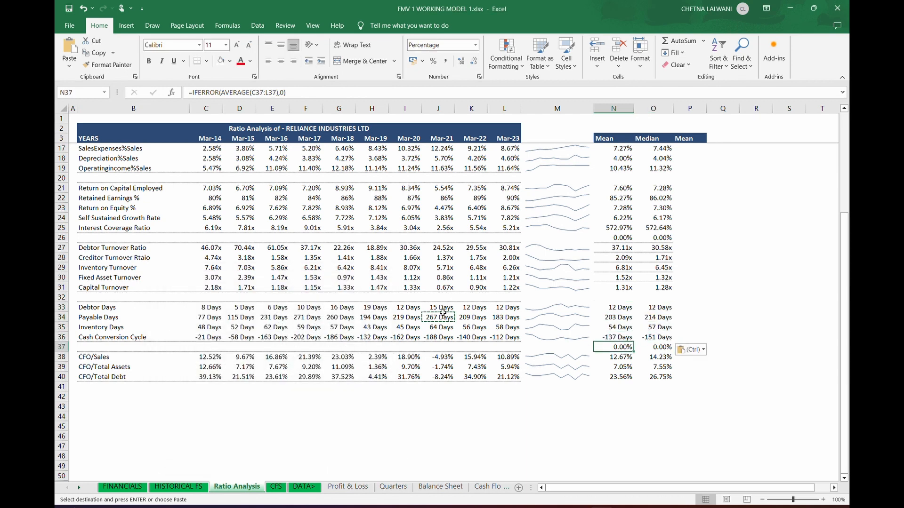
{"action": "key", "text": "BackSpace"}
{"action": "key", "text": "Right"}
{"action": "key", "text": "BackSpace"}
{"action": "key", "text": "Down"}
{"action": "key", "text": "Left"}
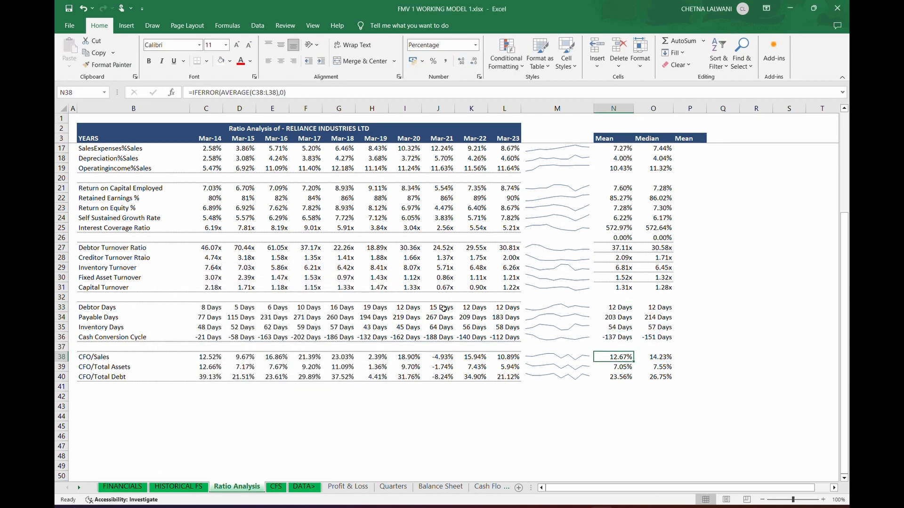
Step: Clear the mean and median formulas from the blank separator row, cells N26 and O26
{"action": "left_click", "coordinate": [621, 239]}
{"action": "key", "text": "BackSpace"}
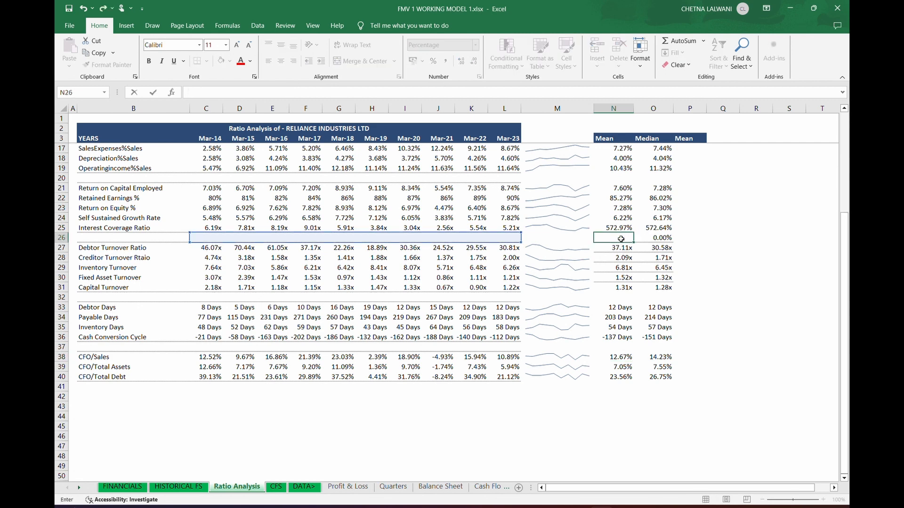
{"action": "key", "text": "Right"}
{"action": "key", "text": "BackSpace"}
{"action": "key", "text": "Down"}
{"action": "key", "text": "Left"}
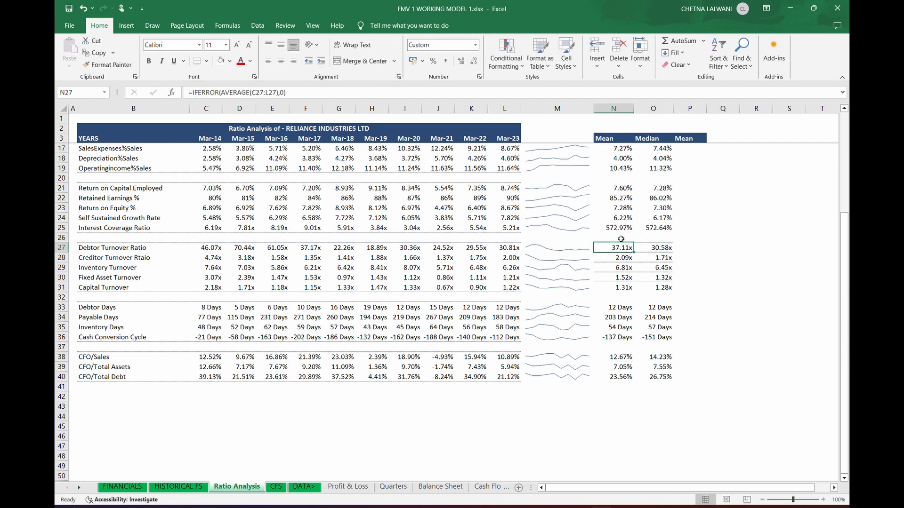
Step: Copy the Interest Coverage Ratio cell L25 and paste only its formats onto its mean and median in N25:O25
{"action": "key", "text": "Left"}
{"action": "key", "text": "Left"}
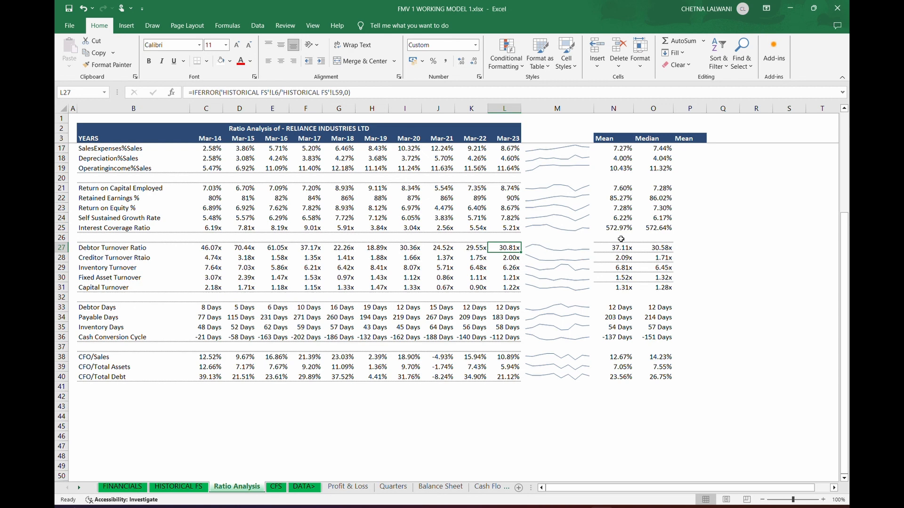
{"action": "left_click", "coordinate": [505, 230]}
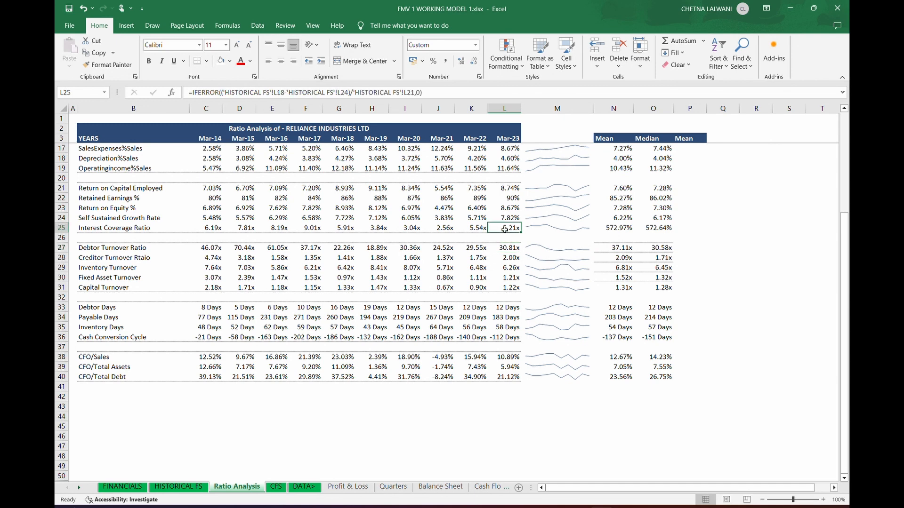
{"action": "key", "text": "ctrl+c"}
{"action": "key", "text": "Right"}
{"action": "key", "text": "Right"}
{"action": "key", "text": "shift+Right"}
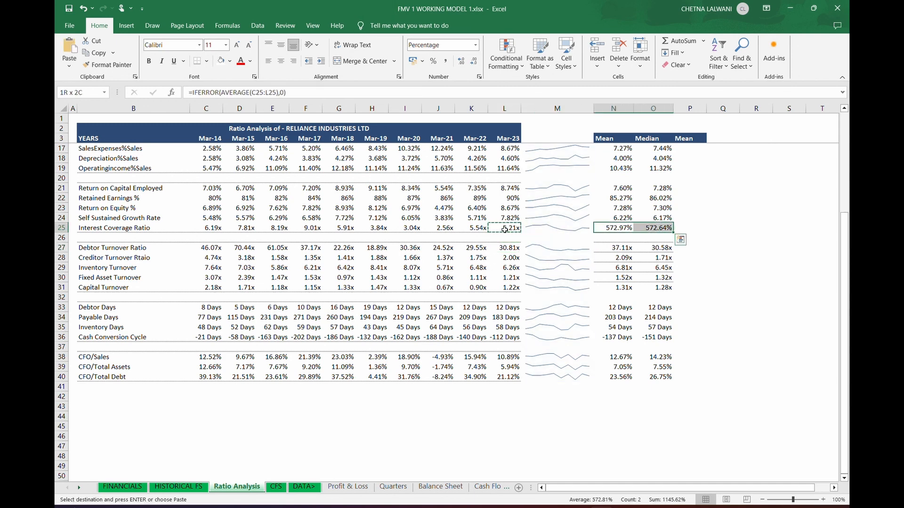
{"action": "key", "text": "ctrl+alt+v"}
{"action": "key", "text": "t"}
{"action": "key", "text": "Return"}
Step: Copy the Creditor Turnover cell L28 and paste only its formats onto the turnover means and medians in N27:O31
{"action": "key", "text": "Down"}
{"action": "key", "text": "Down"}
{"action": "key", "text": "Down"}
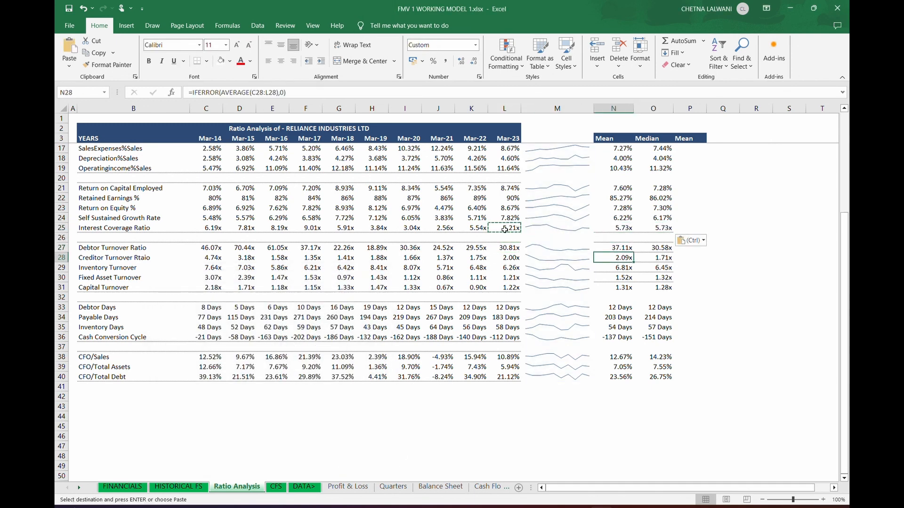
{"action": "key", "text": "Escape"}
{"action": "key", "text": "Left"}
{"action": "key", "text": "Left"}
{"action": "key", "text": "ctrl+c"}
{"action": "key", "text": "Right"}
{"action": "key", "text": "Right"}
{"action": "key", "text": "Right"}
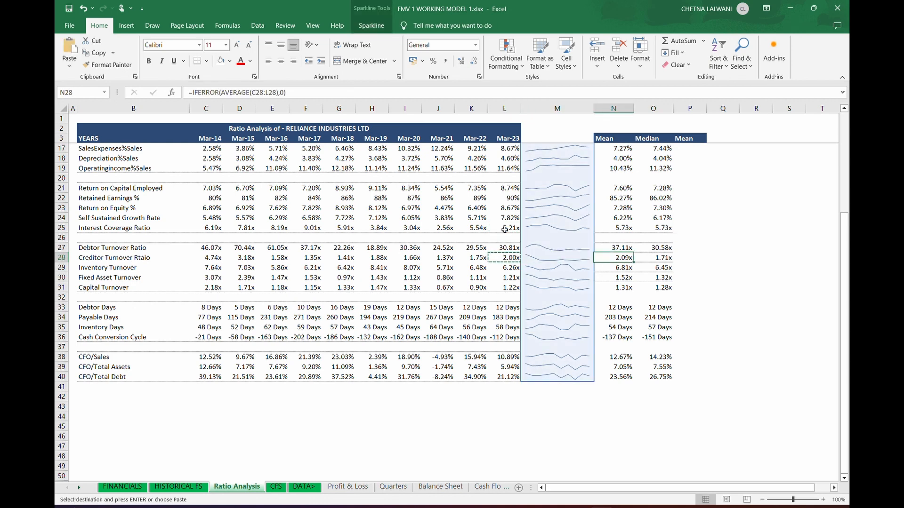
{"action": "key", "text": "Left"}
{"action": "key", "text": "Up"}
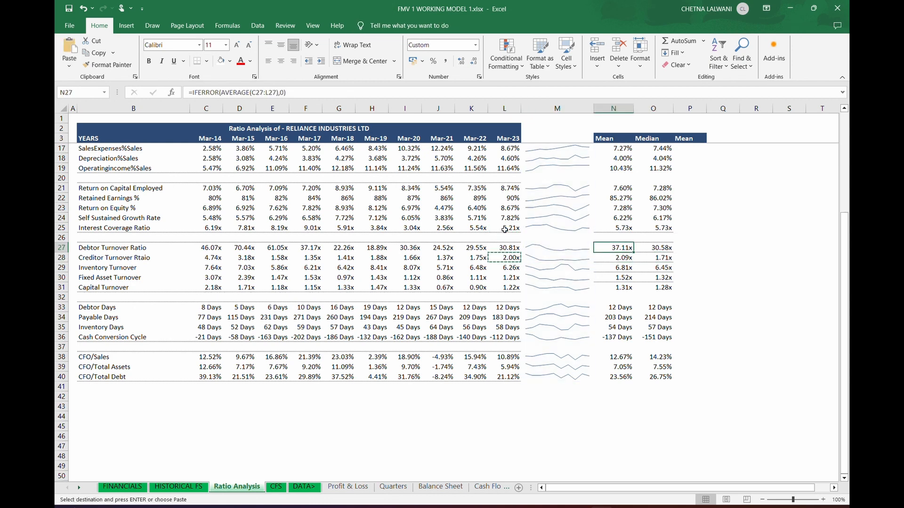
{"action": "key", "text": "shift+Right"}
{"action": "key", "text": "shift+Down"}
{"action": "key", "text": "shift+Down"}
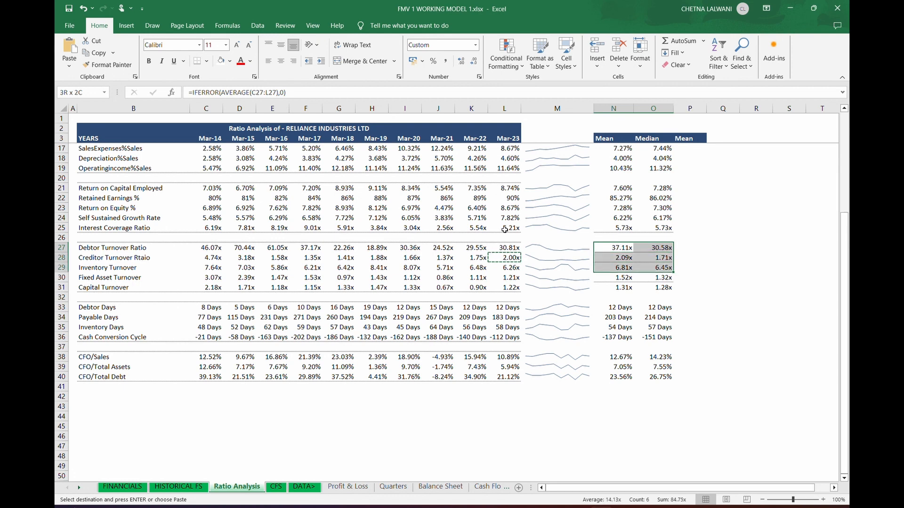
{"action": "key", "text": "shift+Down"}
{"action": "key", "text": "shift+Down"}
{"action": "key", "text": "ctrl+alt+v"}
{"action": "key", "text": "t"}
{"action": "key", "text": "Return"}
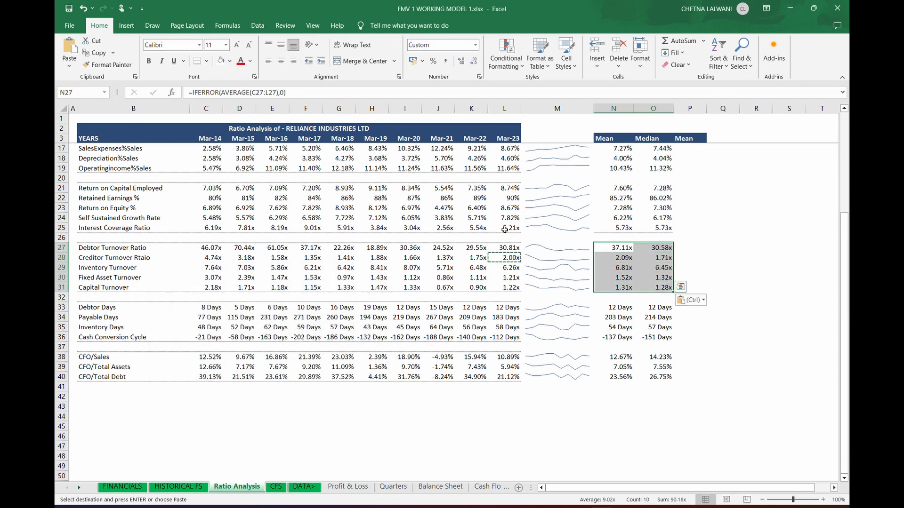
Step: Try to paste the Interest Coverage Ratio cell L25 onto its mean and median in N25:O25 again
{"action": "key", "text": "Up"}
{"action": "key", "text": "Up"}
{"action": "key", "text": "Escape"}
{"action": "key", "text": "Right"}
{"action": "key", "text": "Left"}
{"action": "key", "text": "Left"}
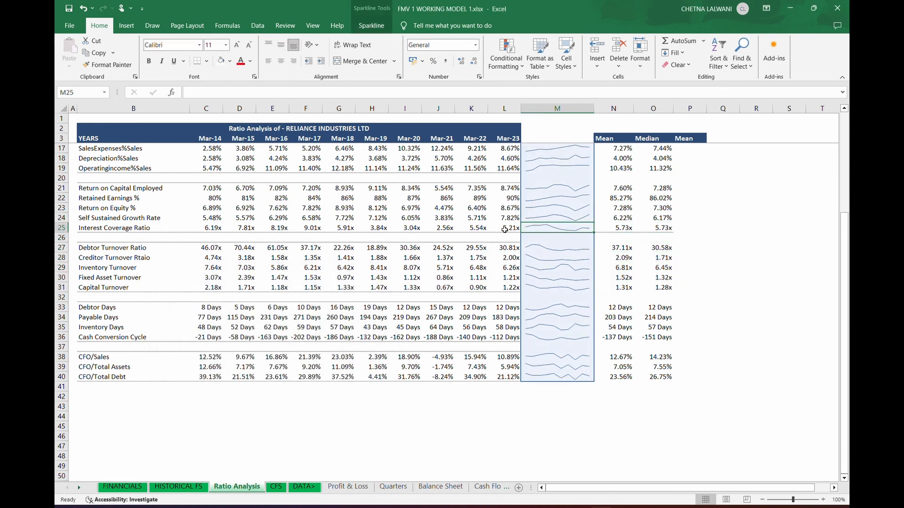
{"action": "key", "text": "Left"}
{"action": "key", "text": "ctrl+c"}
{"action": "key", "text": "Right"}
{"action": "key", "text": "Right"}
{"action": "key", "text": "Right"}
{"action": "key", "text": "Left"}
{"action": "key", "text": "shift+Right"}
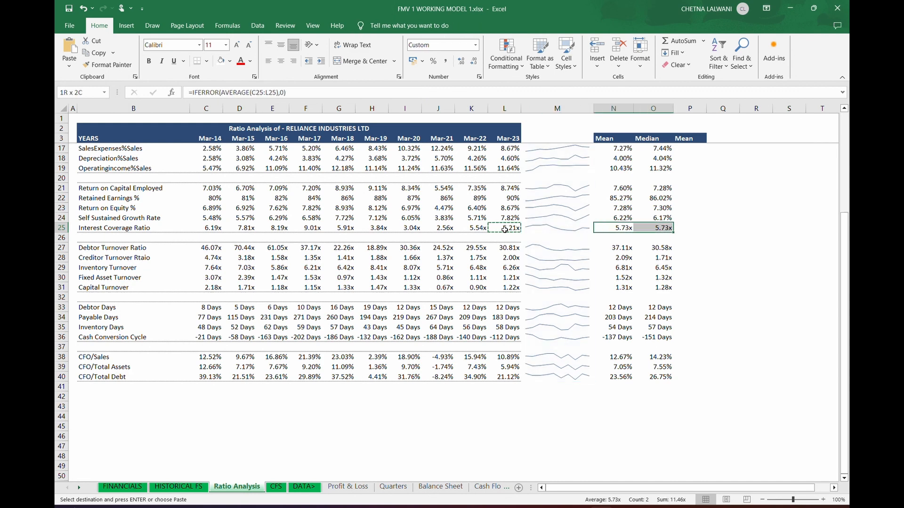
{"action": "key", "text": "ctrl+alt+v"}
{"action": "key", "text": "f"}
{"action": "key", "text": "Return"}
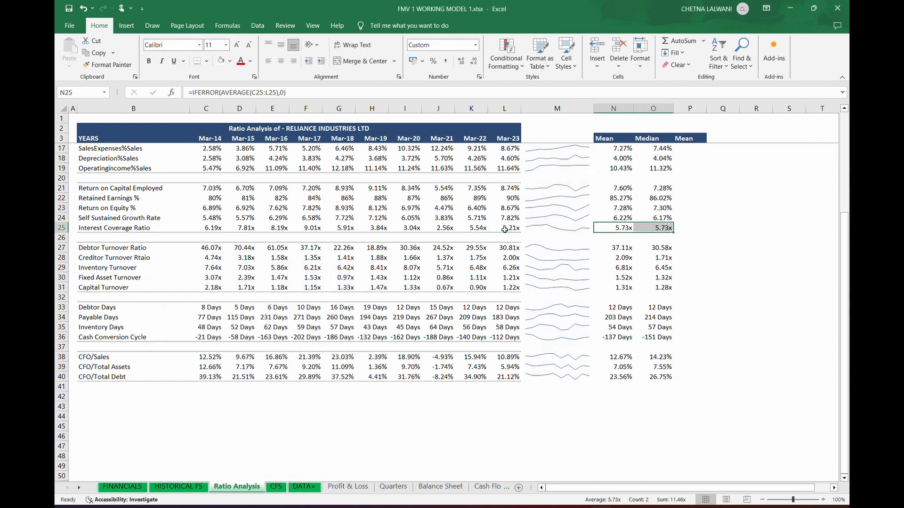
Step: Copy the Interest Coverage Ratio cell L25 once more and paste only its formats onto N25:O25
{"action": "key", "text": "Right"}
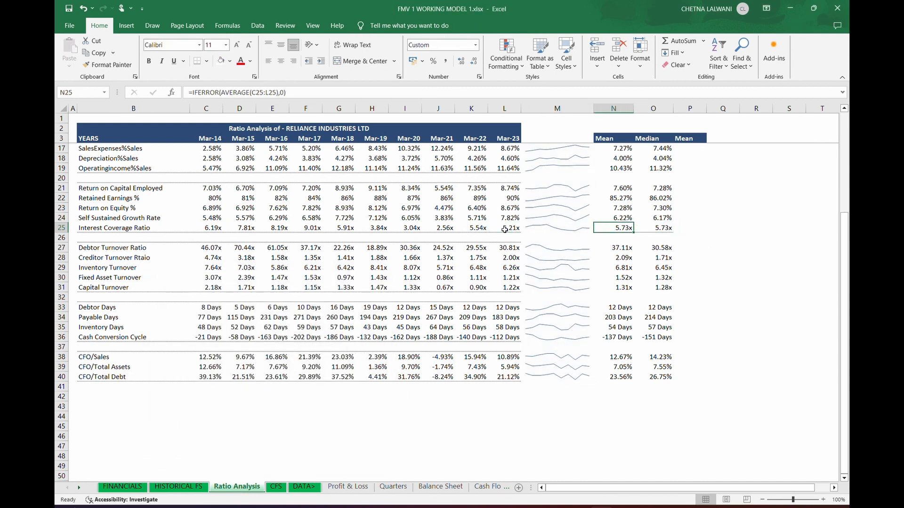
{"action": "left_click", "coordinate": [505, 230]}
{"action": "key", "text": "ctrl+c"}
{"action": "key", "text": "Right"}
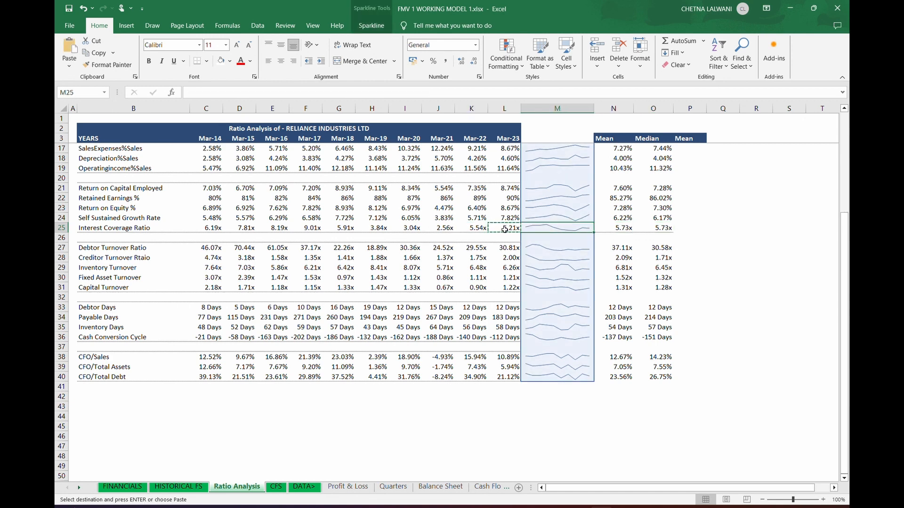
{"action": "key", "text": "Right"}
{"action": "key", "text": "shift+Right"}
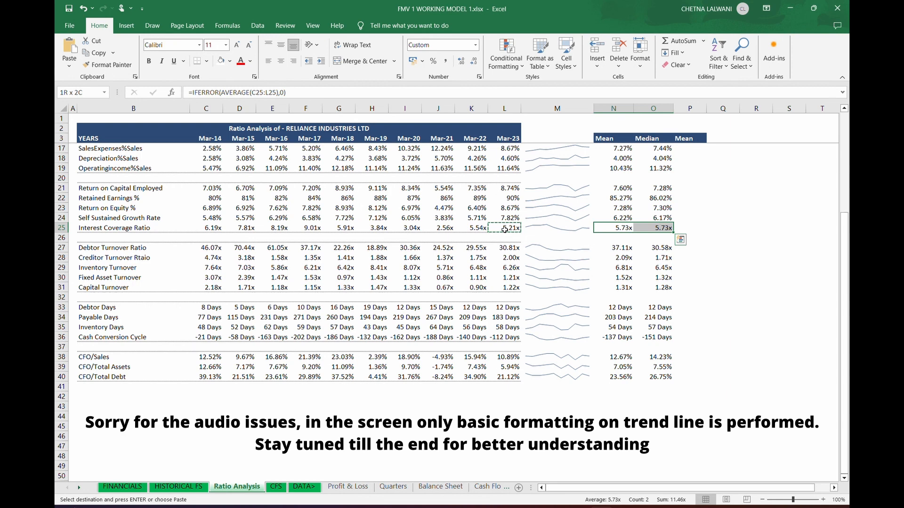
{"action": "key", "text": "ctrl+alt+v"}
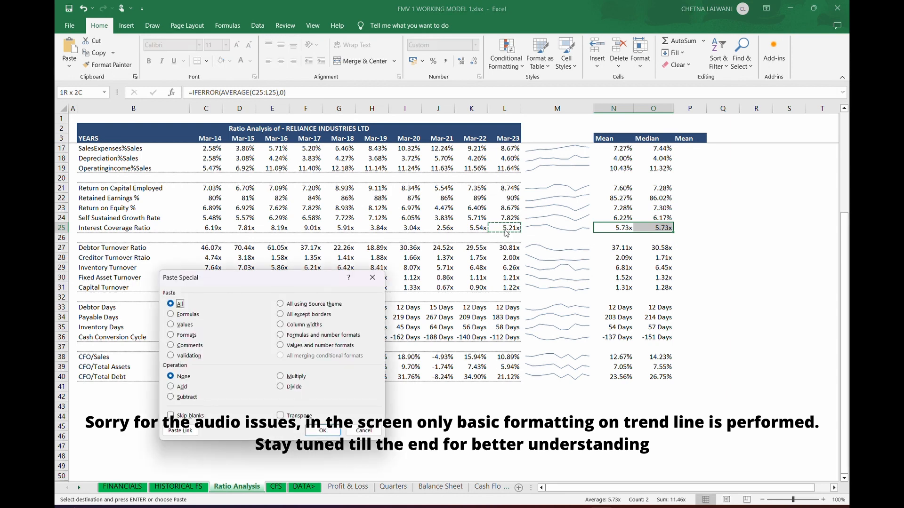
{"action": "key", "text": "t"}
{"action": "key", "text": "Return"}
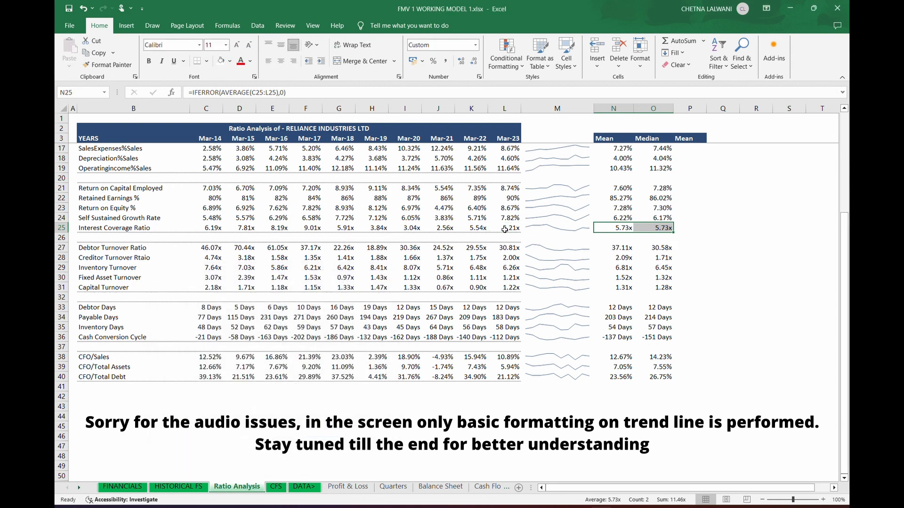
{"action": "key", "text": "Down"}
{"action": "key", "text": "Right"}
{"action": "key", "text": "Left"}
{"action": "key", "text": "Up"}
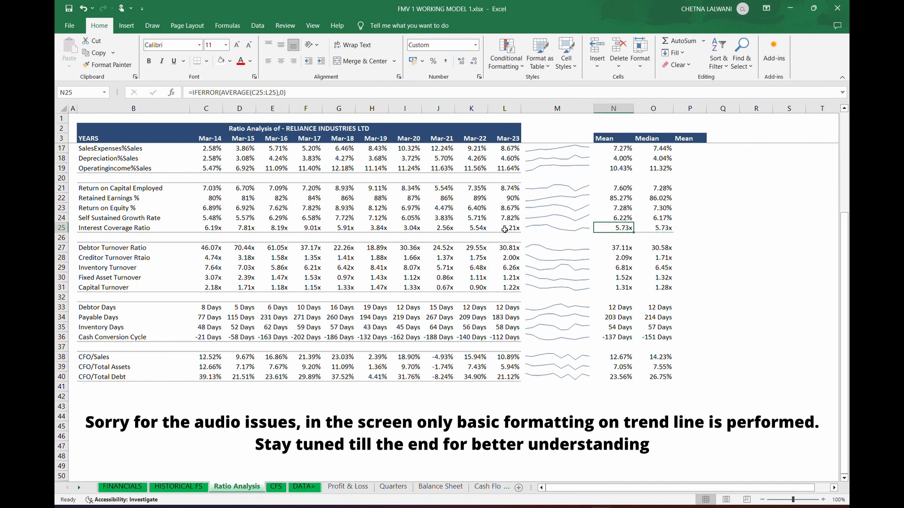
Step: Add hairline dark blue top and bottom borders to the growth rows' sparklines, means and medians in M5:O9
{"action": "key", "text": "ctrl+Up"}
{"action": "key", "text": "ctrl+Up"}
{"action": "key", "text": "Left"}
{"action": "scroll", "coordinate": [518, 212], "scroll_direction": "up", "scroll_amount": 4}
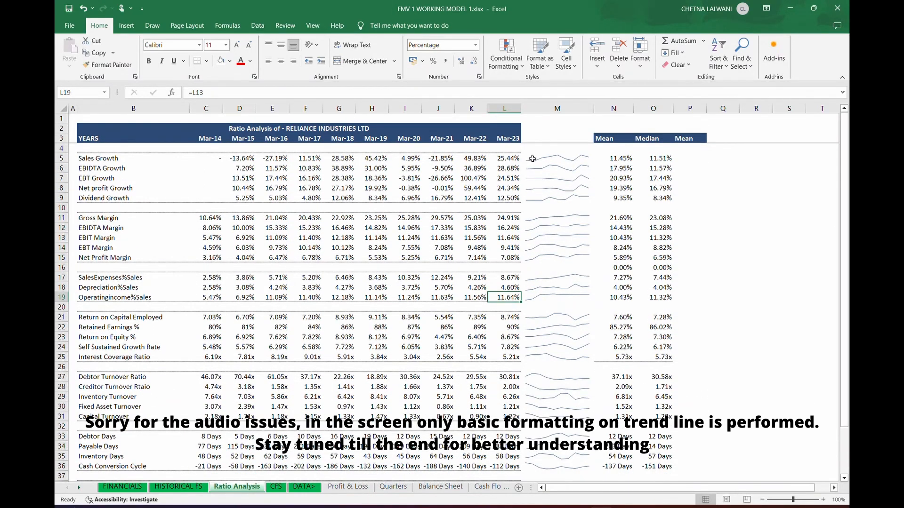
{"action": "left_click_drag", "start_coordinate": [541, 159], "coordinate": [642, 199]}
{"action": "key", "text": "ctrl+1"}
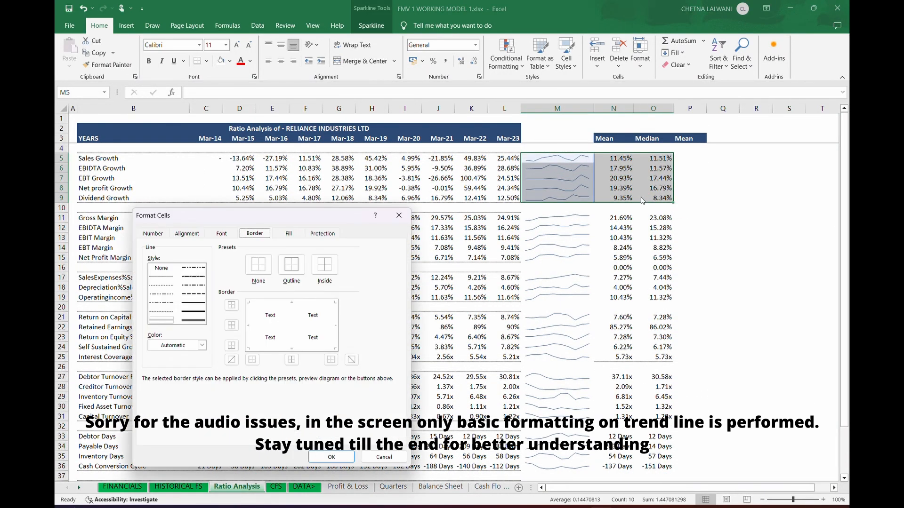
{"action": "left_click", "coordinate": [168, 277]}
{"action": "left_click", "coordinate": [202, 345]}
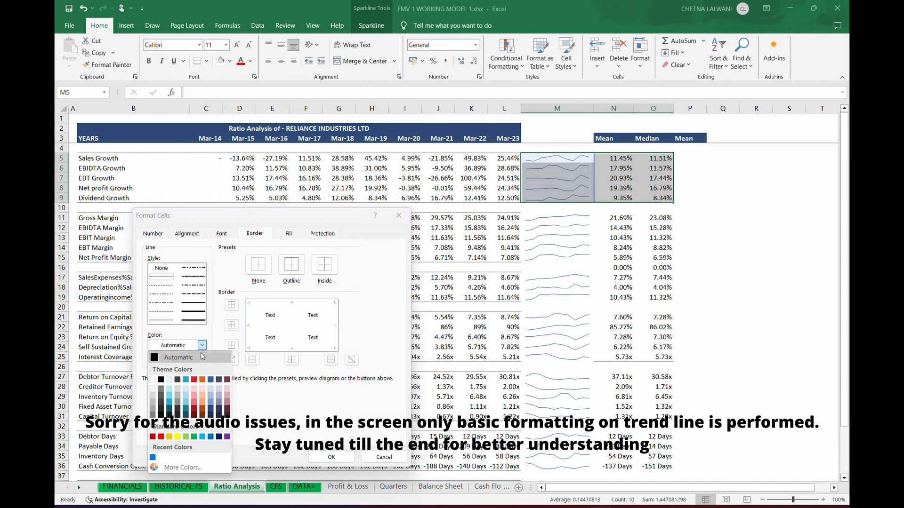
{"action": "left_click", "coordinate": [218, 438]}
{"action": "left_click", "coordinate": [232, 305]}
{"action": "left_click", "coordinate": [231, 345]}
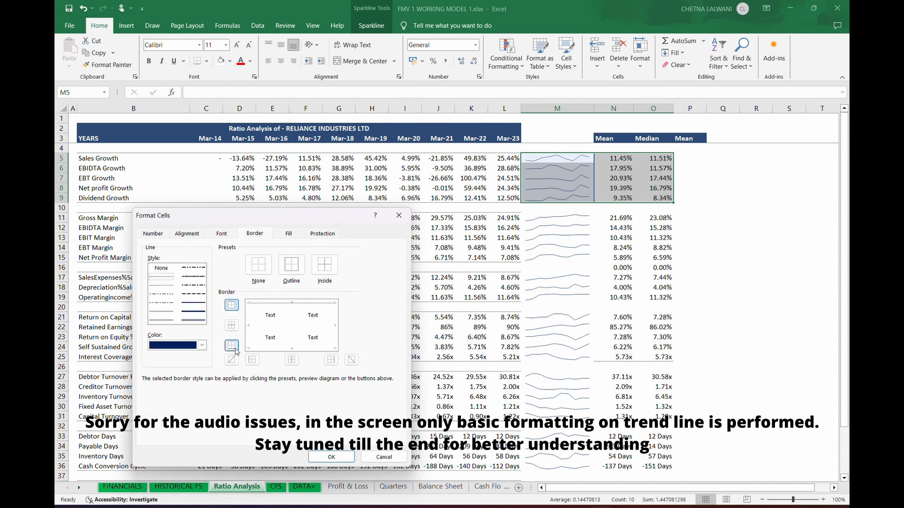
{"action": "left_click", "coordinate": [333, 458]}
Step: Reapply the bottom border to the growth block in columns M to O and give M11:O15 the matching borders
{"action": "left_click_drag", "start_coordinate": [562, 219], "coordinate": [660, 248]}
{"action": "left_click_drag", "start_coordinate": [543, 165], "coordinate": [649, 202]}
{"action": "key", "text": "ctrl+1"}
{"action": "left_click", "coordinate": [232, 346]}
{"action": "left_click", "coordinate": [331, 457]}
{"action": "left_click_drag", "start_coordinate": [551, 222], "coordinate": [668, 257]}
{"action": "left_click", "coordinate": [594, 277]}
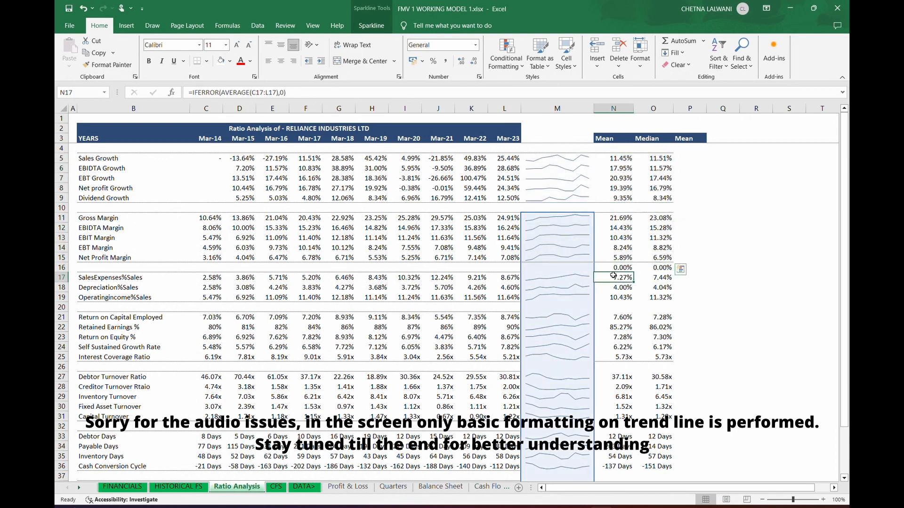
Step: Clear the mean and median formulas from the blank separator row, cells N16 and O16
{"action": "left_click", "coordinate": [628, 266]}
{"action": "key", "text": "BackSpace"}
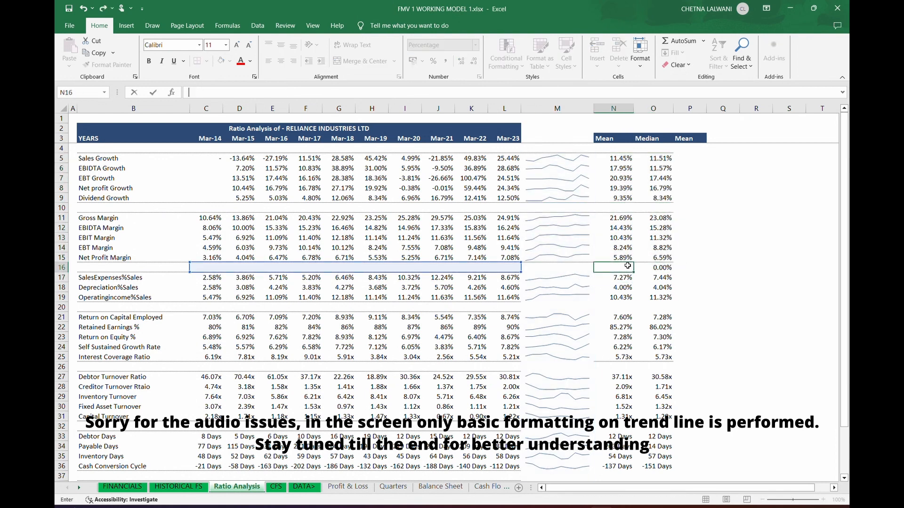
{"action": "key", "text": "Right"}
{"action": "key", "text": "BackSpace"}
Step: Repeat the top and bottom borders on the remaining blocks M17:O19, M21:O25, M27:O31, M33:O36 and M38:O40
{"action": "left_click_drag", "start_coordinate": [552, 276], "coordinate": [660, 296]}
{"action": "left_click_drag", "start_coordinate": [546, 317], "coordinate": [657, 357]}
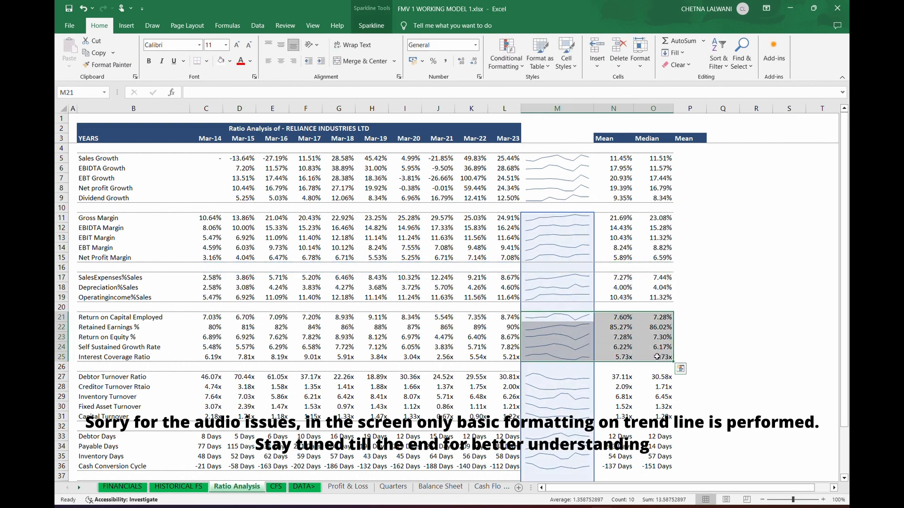
{"action": "left_click_drag", "start_coordinate": [547, 377], "coordinate": [669, 412]}
{"action": "scroll", "coordinate": [669, 412], "scroll_direction": "down", "scroll_amount": 3}
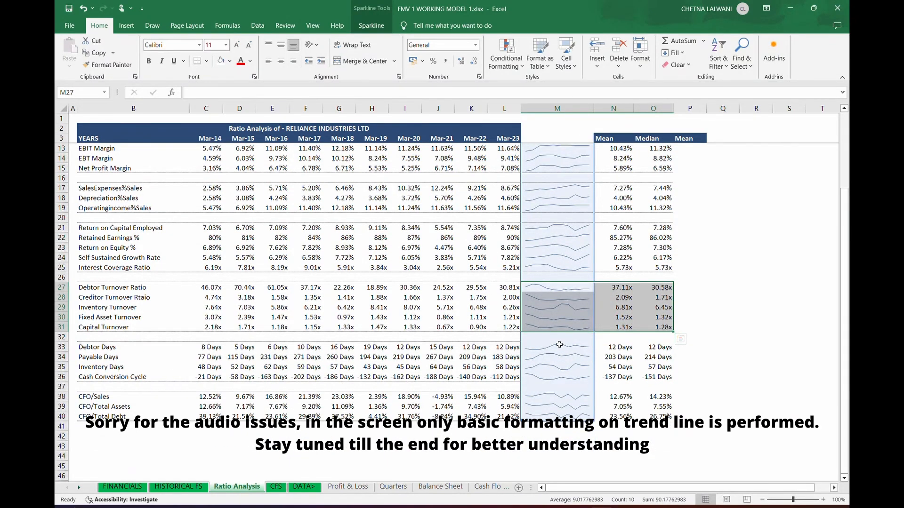
{"action": "left_click_drag", "start_coordinate": [558, 346], "coordinate": [652, 377]}
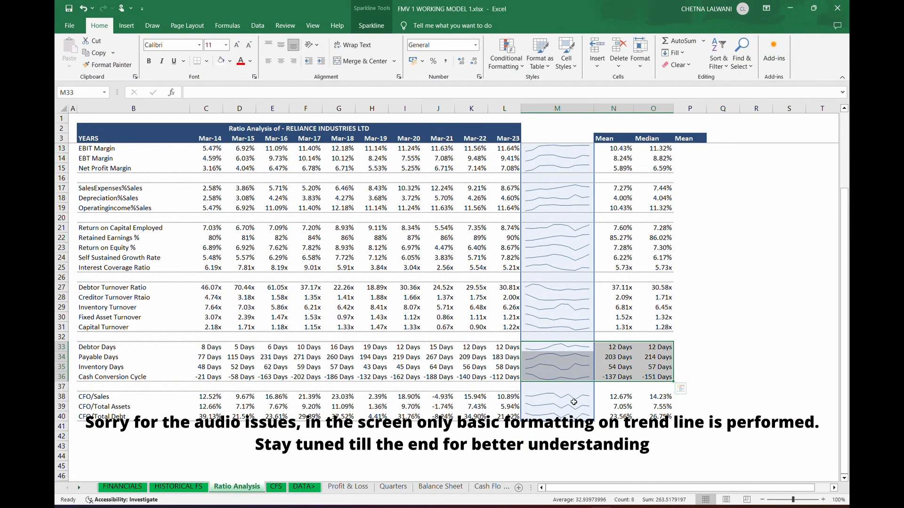
{"action": "left_click_drag", "start_coordinate": [558, 396], "coordinate": [672, 415]}
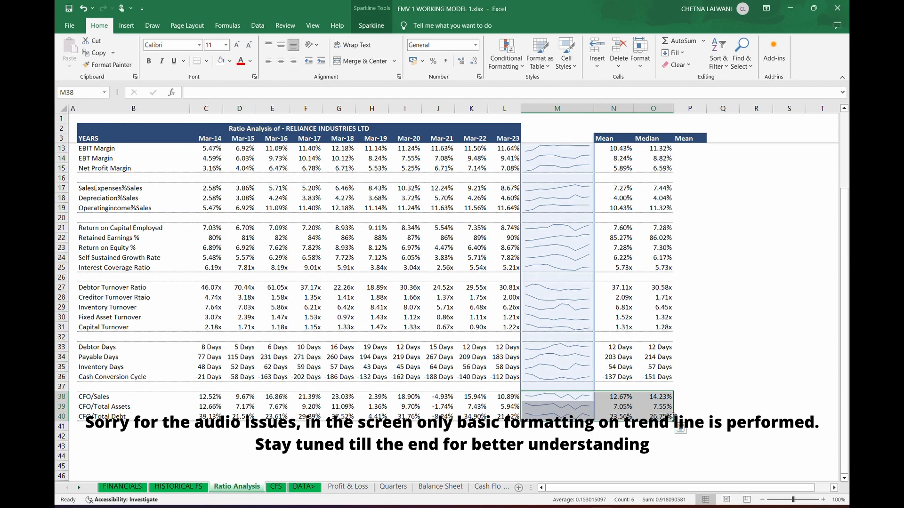
{"action": "left_click", "coordinate": [753, 338]}
Step: Delete the surplus Mean header in P3 and remove its blue fill
{"action": "scroll", "coordinate": [749, 340], "scroll_direction": "up", "scroll_amount": 3}
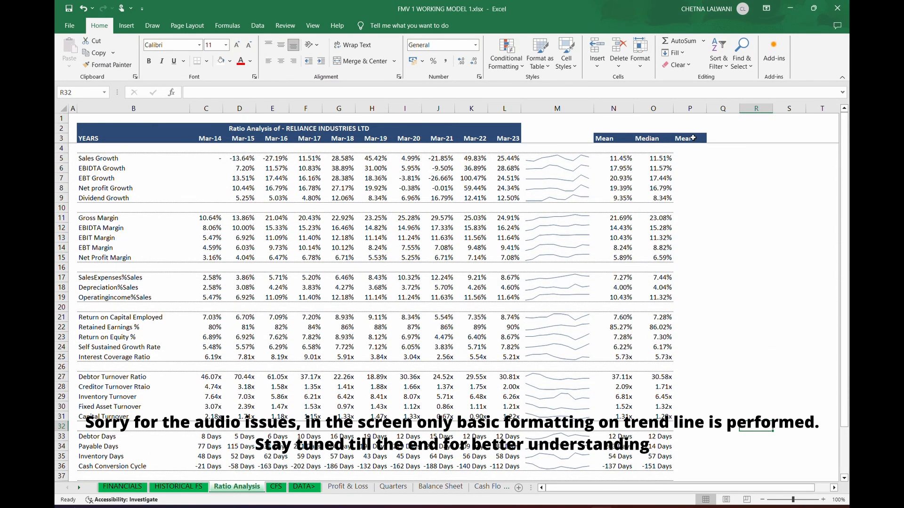
{"action": "left_click", "coordinate": [693, 138]}
{"action": "key", "text": "BackSpace"}
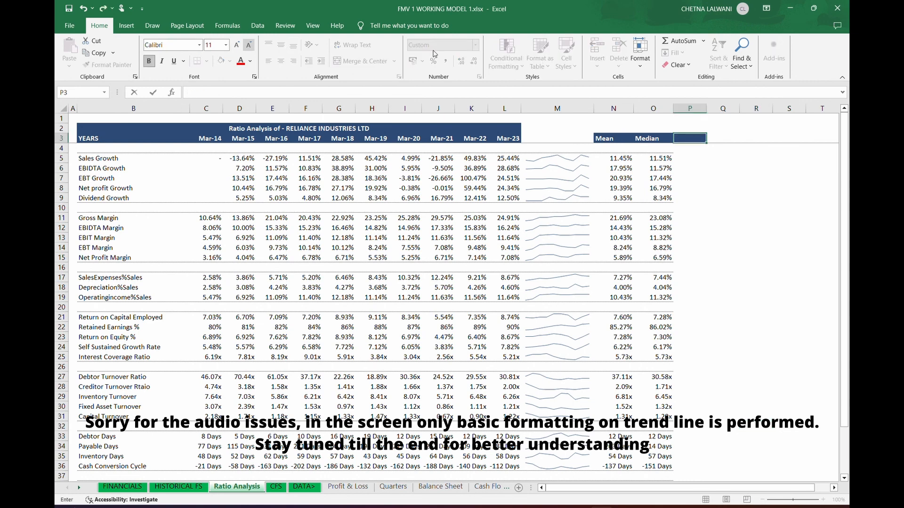
{"action": "key", "text": "ctrl+Return"}
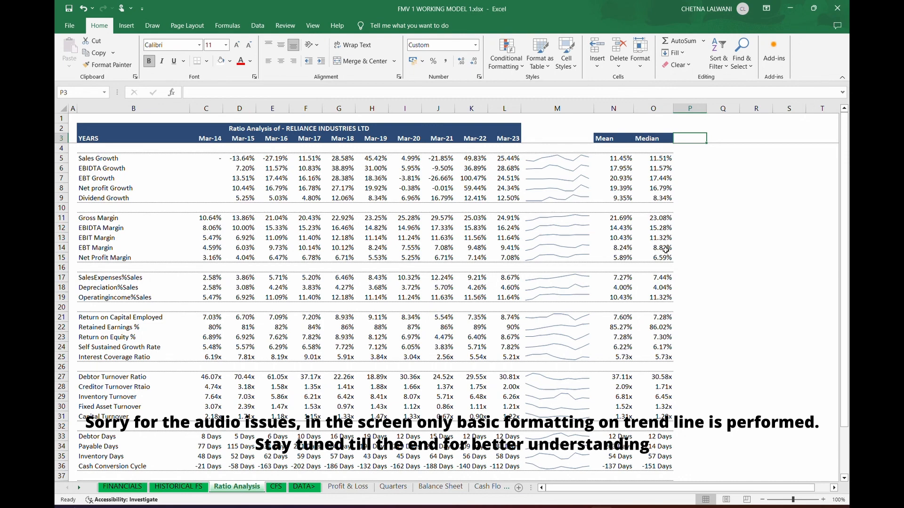
Step: Enter the header Trend in M3 above the sparklines
{"action": "left_click", "coordinate": [570, 135]}
{"action": "type", "text": "Trend"}
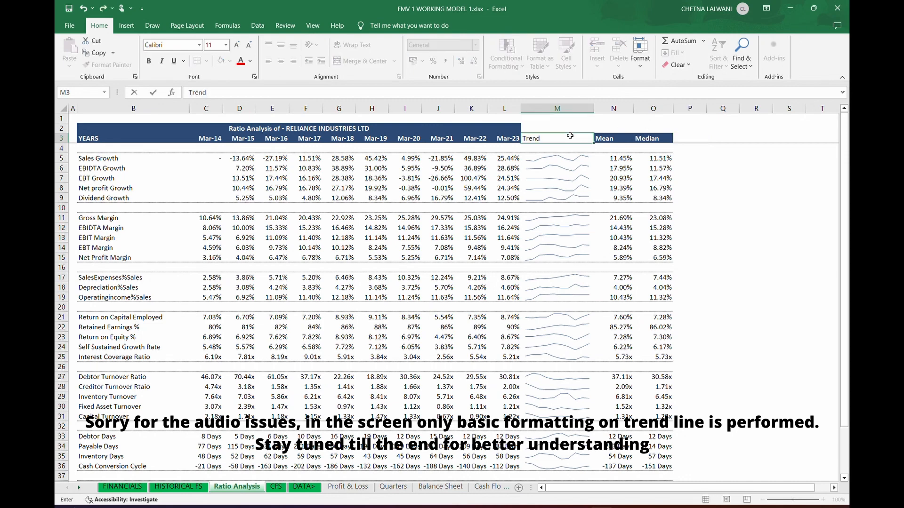
{"action": "key", "text": "Left"}
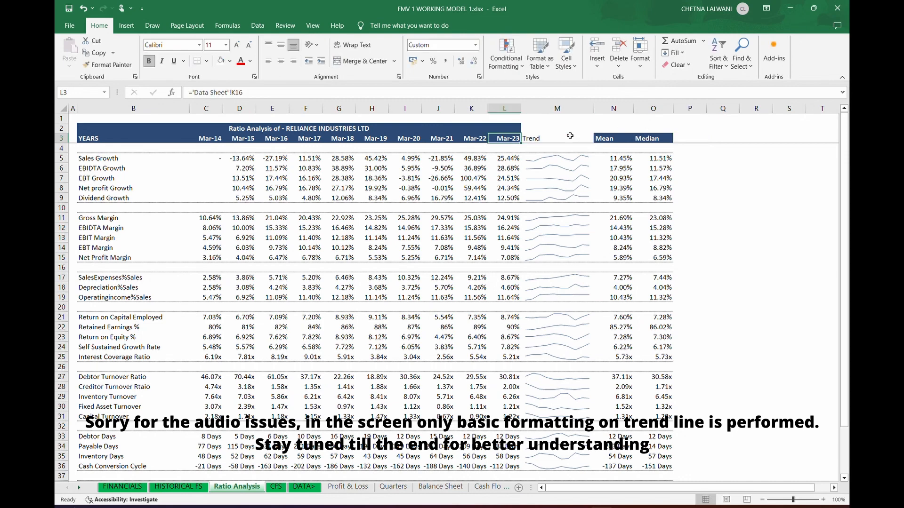
Step: Copy the Mar-23 header cell L3 and paste only its formats onto the Trend header in M3
{"action": "key", "text": "ctrl+c"}
{"action": "left_click", "coordinate": [570, 136]}
{"action": "key", "text": "ctrl+v"}
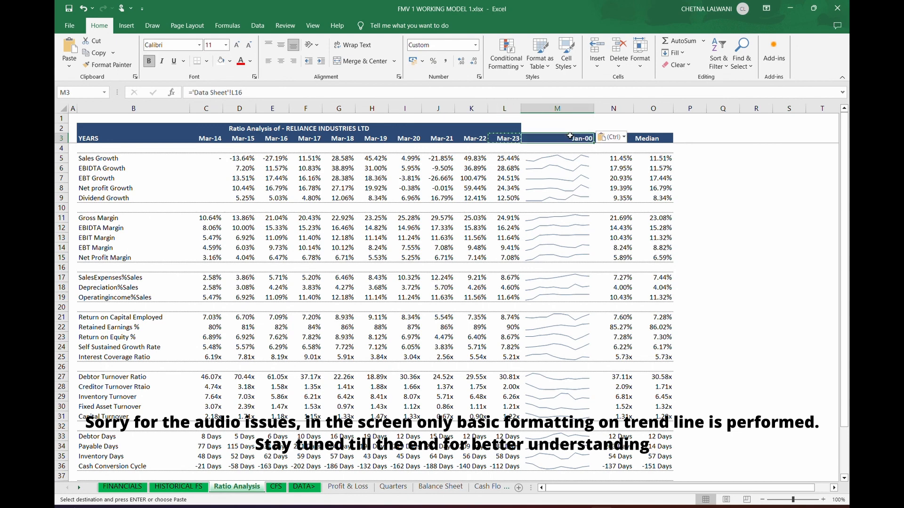
{"action": "key", "text": "ctrl+z"}
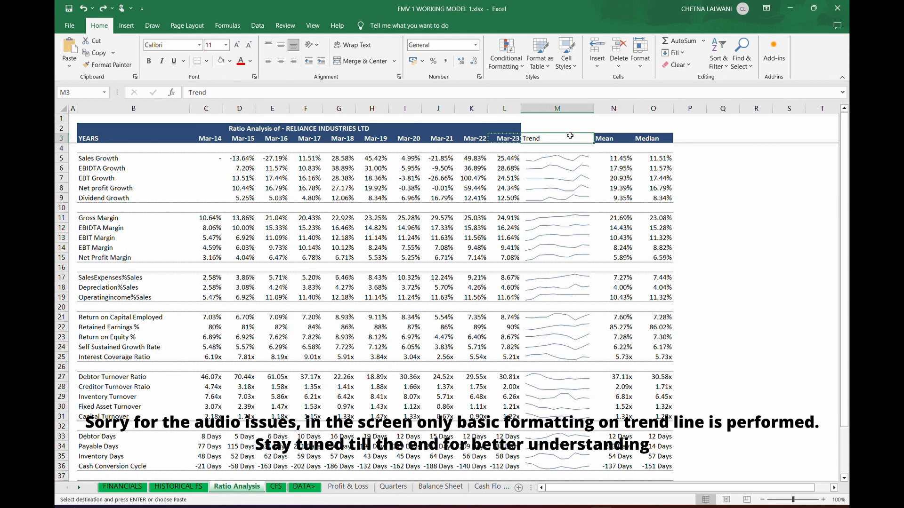
{"action": "key", "text": "ctrl+alt+v"}
{"action": "key", "text": "f"}
{"action": "key", "text": "t"}
{"action": "key", "text": "Return"}
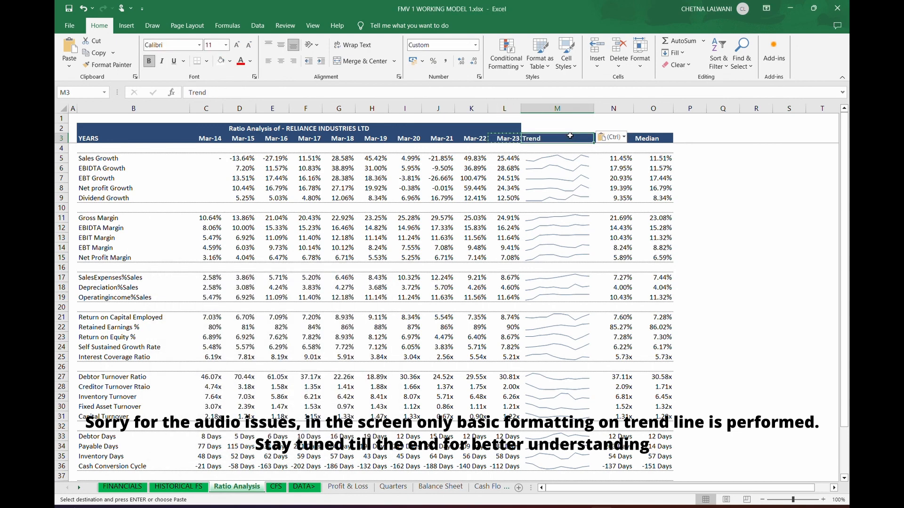
Step: Center the Trend header text horizontally in M3
{"action": "key", "text": "Escape"}
{"action": "key", "text": "alt+h"}
{"action": "key", "text": "a"}
{"action": "key", "text": "c"}
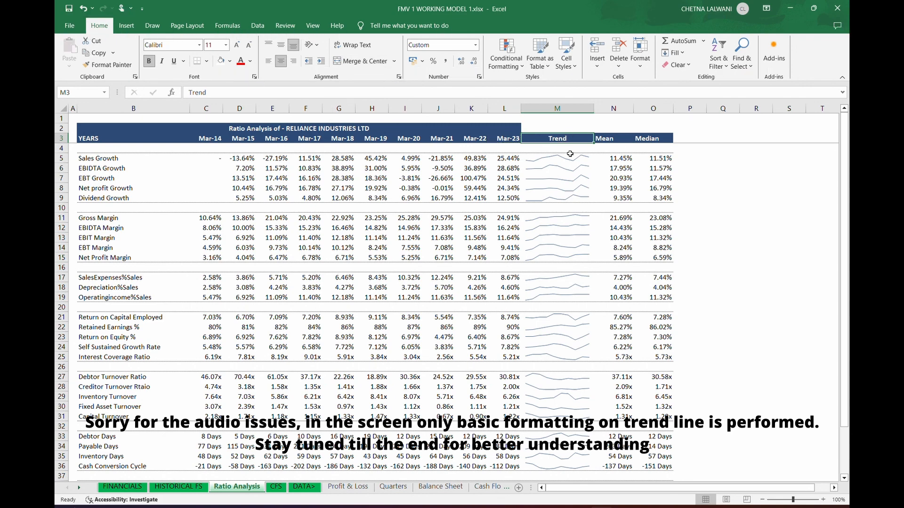
Step: Select the whole run of sparklines in the Trend column and turn on their data point markers
{"action": "left_click", "coordinate": [570, 156]}
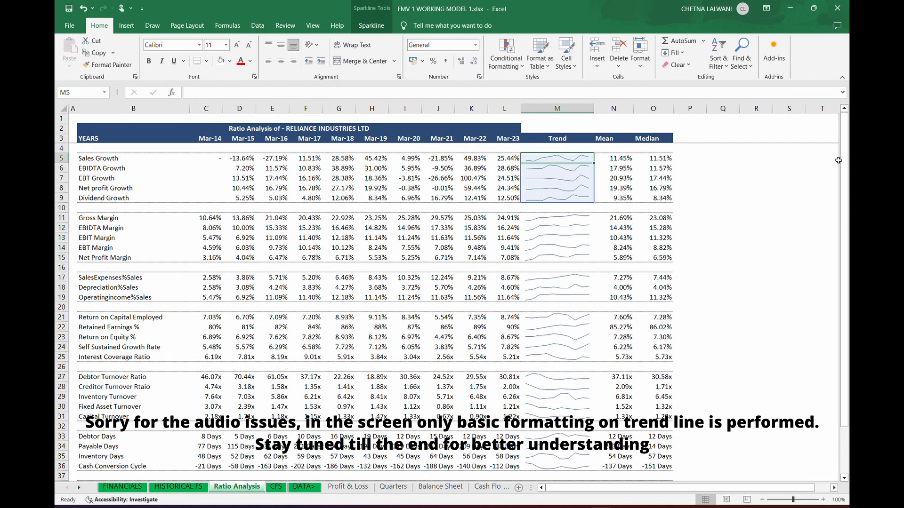
{"action": "left_click_drag", "start_coordinate": [846, 166], "coordinate": [843, 231]}
{"action": "mouse_move", "coordinate": [559, 150]}
{"action": "left_mouse_down"}
{"action": "mouse_move", "coordinate": [569, 238]}
{"action": "mouse_move", "coordinate": [561, 444]}
{"action": "mouse_move", "coordinate": [563, 391]}
{"action": "mouse_move", "coordinate": [621, 156]}
{"action": "mouse_move", "coordinate": [570, 131]}
{"action": "mouse_move", "coordinate": [556, 151]}
{"action": "left_mouse_up"}
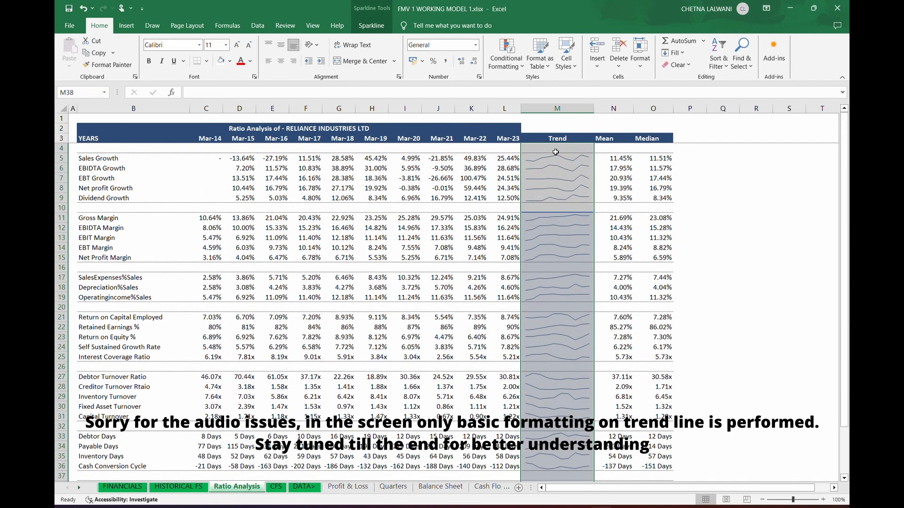
{"action": "left_click", "coordinate": [376, 26]}
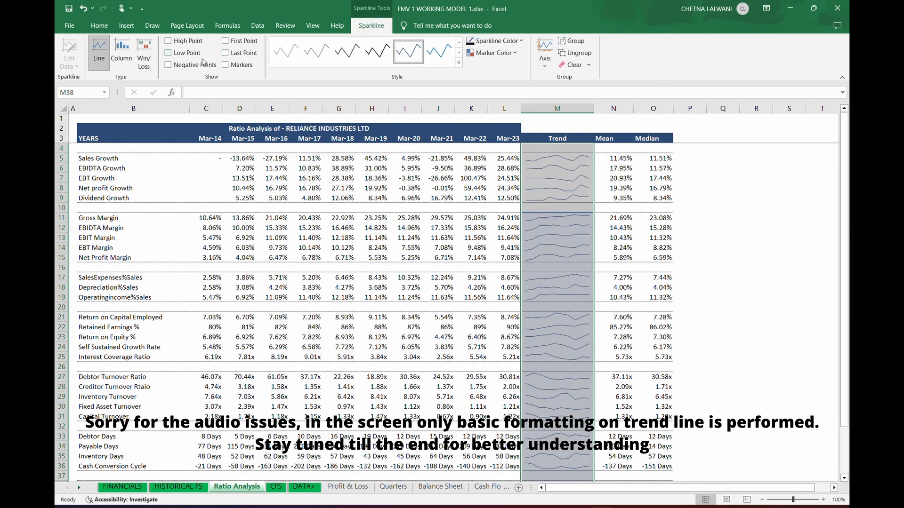
{"action": "left_click", "coordinate": [226, 65]}
Step: Set the marker colour of the Trend column sparklines to a light teal theme colour
{"action": "left_click", "coordinate": [492, 52]}
{"action": "mouse_move", "coordinate": [508, 82]}
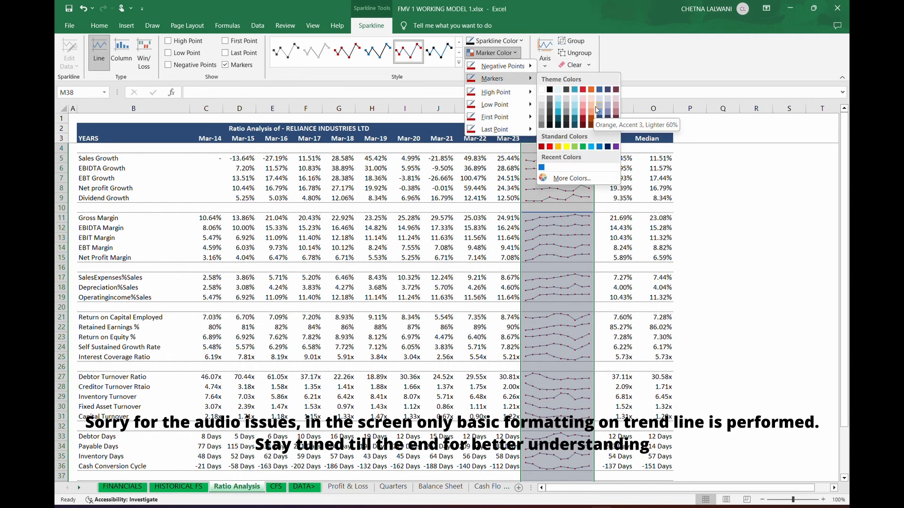
{"action": "left_click", "coordinate": [575, 113]}
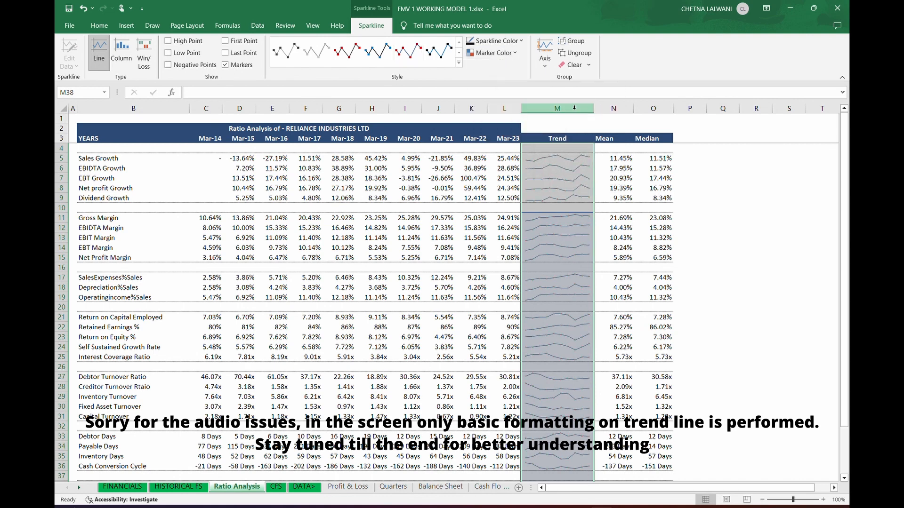
Step: Change the marker colour of the Trend column sparklines to black
{"action": "left_click", "coordinate": [492, 53]}
{"action": "mouse_move", "coordinate": [520, 84]}
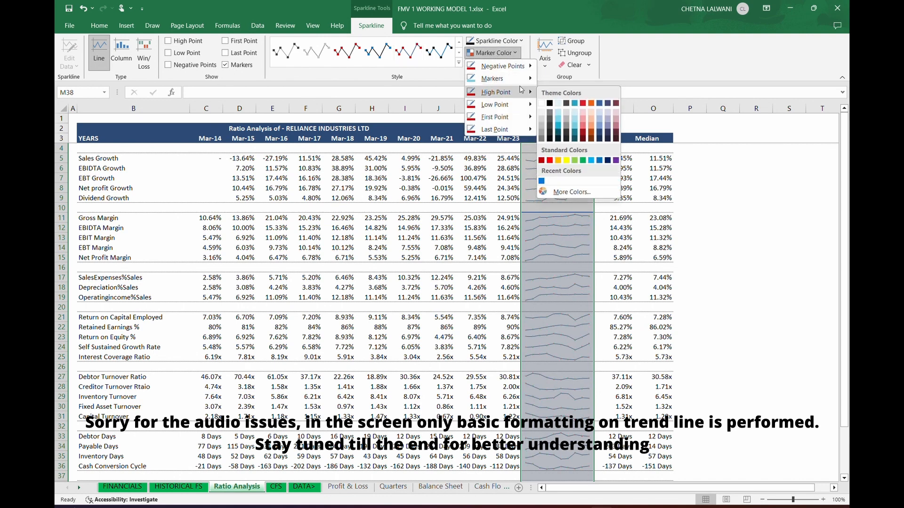
{"action": "left_click", "coordinate": [555, 92]}
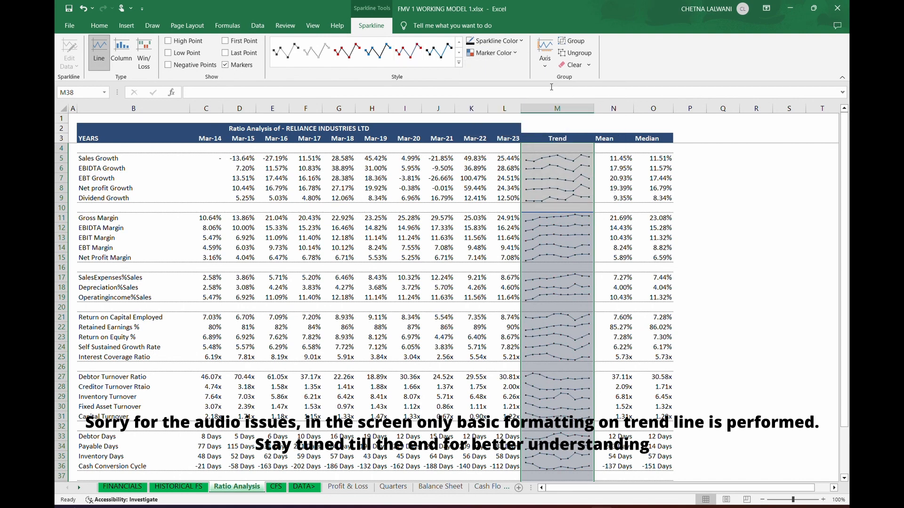
{"action": "left_click", "coordinate": [730, 168]}
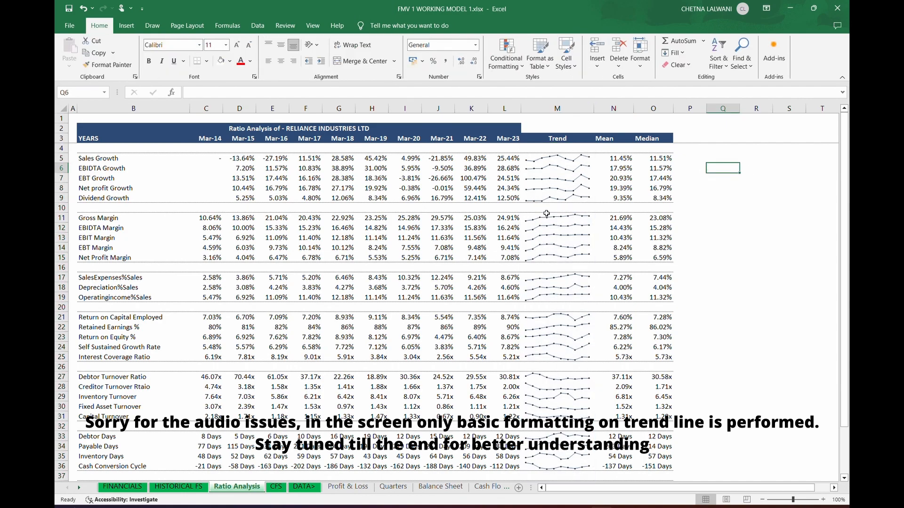
Step: Recolour the Trend sparkline lines from M5 down to the CFO/Total Debt row in a light teal theme colour
{"action": "scroll", "coordinate": [546, 213], "scroll_direction": "down", "scroll_amount": 3}
{"action": "scroll", "coordinate": [546, 212], "scroll_direction": "up", "scroll_amount": 3}
{"action": "left_click_drag", "start_coordinate": [561, 161], "coordinate": [558, 459]}
{"action": "left_click", "coordinate": [506, 45]}
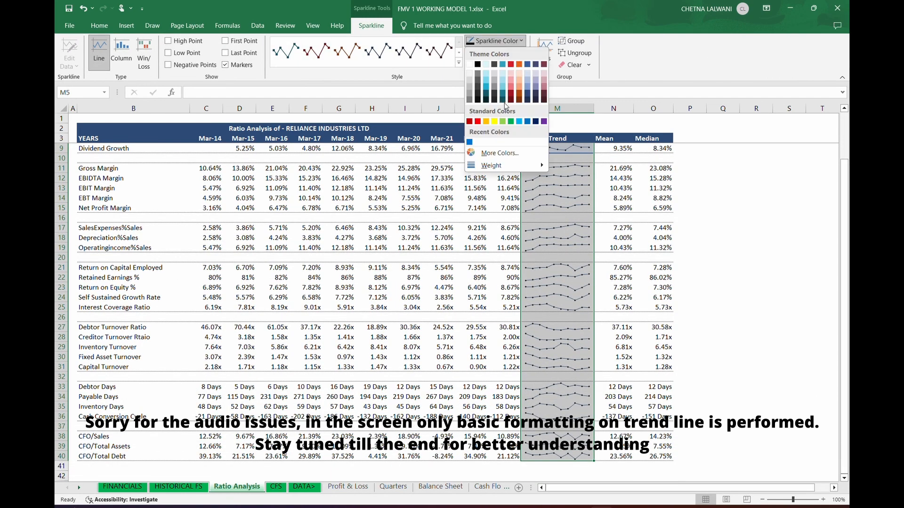
{"action": "left_click", "coordinate": [503, 87]}
{"action": "left_click", "coordinate": [741, 169]}
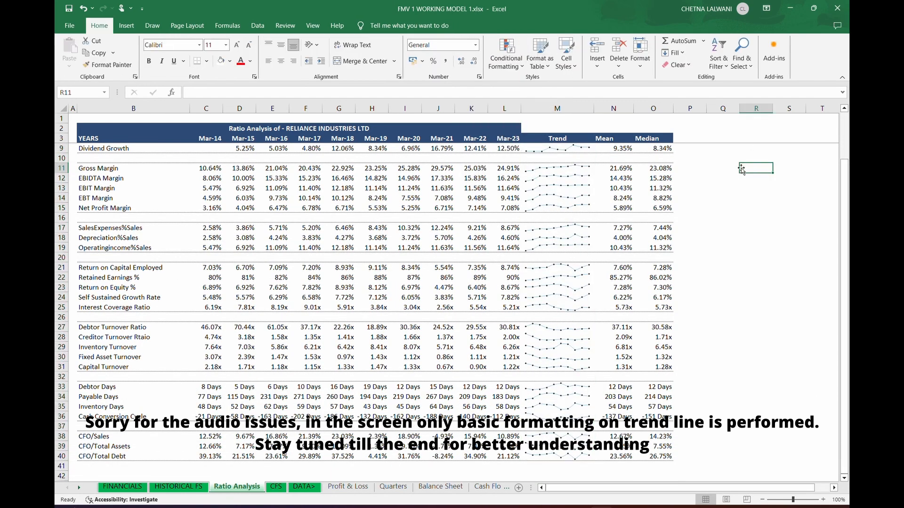
Step: Select the Trend column sparklines again, from the top of the ratio table downward
{"action": "scroll", "coordinate": [574, 160], "scroll_direction": "up", "scroll_amount": 2}
{"action": "left_click_drag", "start_coordinate": [560, 150], "coordinate": [567, 500]}
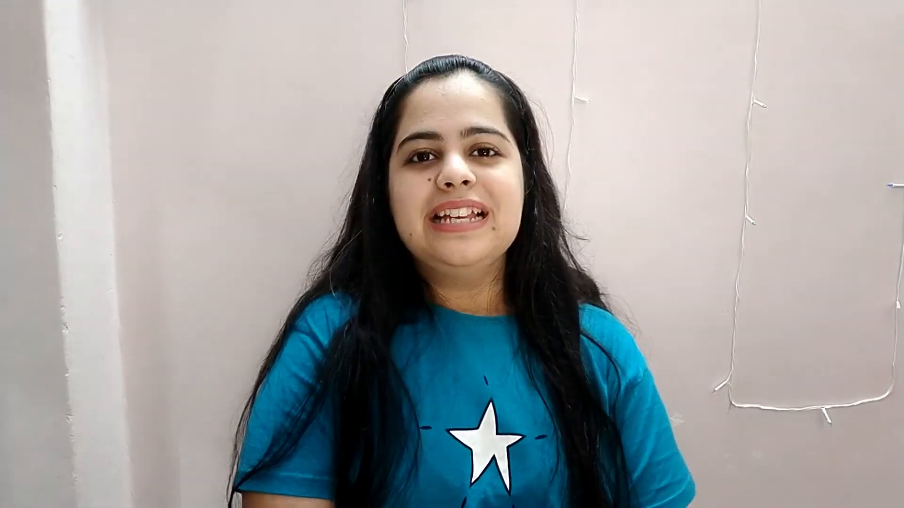